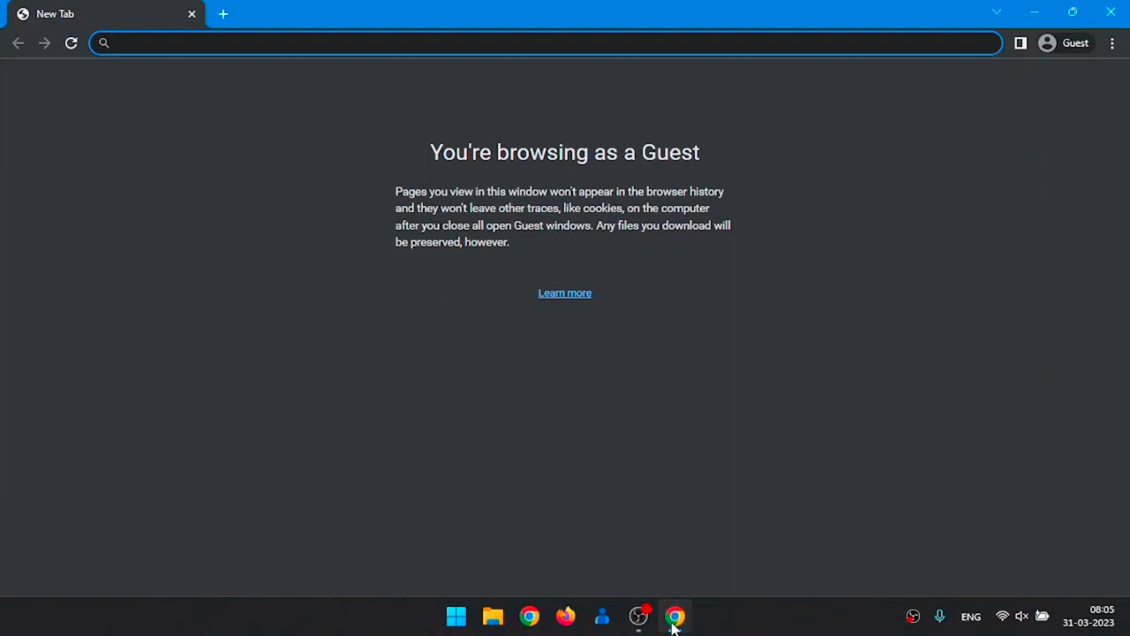
- Search Google for 'amazon affiliate' and open the Amazon Affiliate - Amazon.in result
text(a)
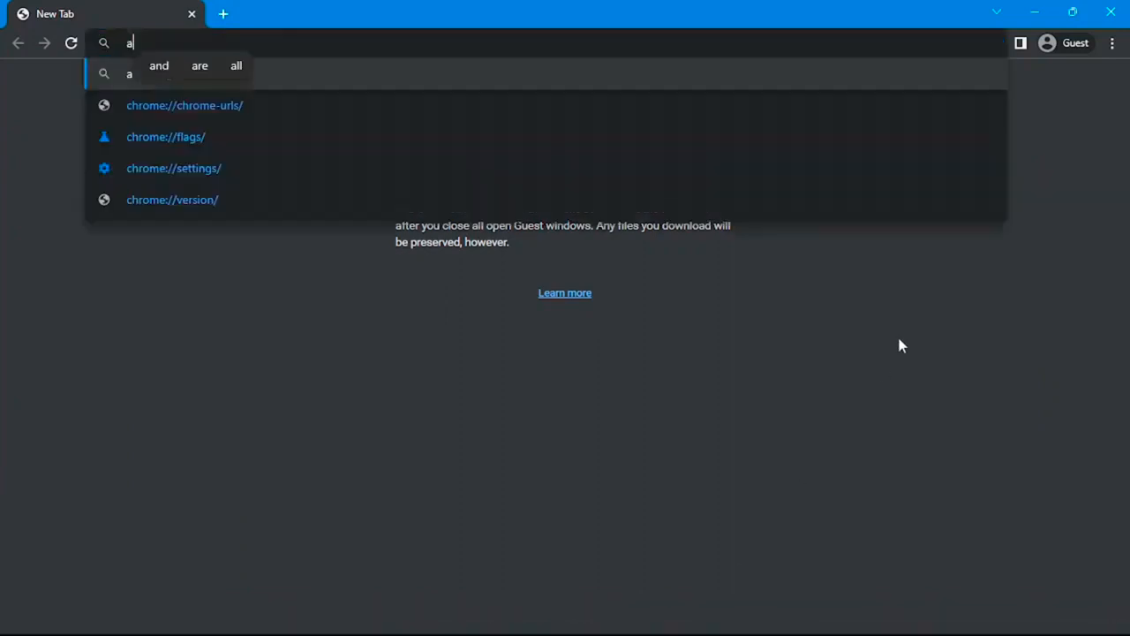
text(mazon )
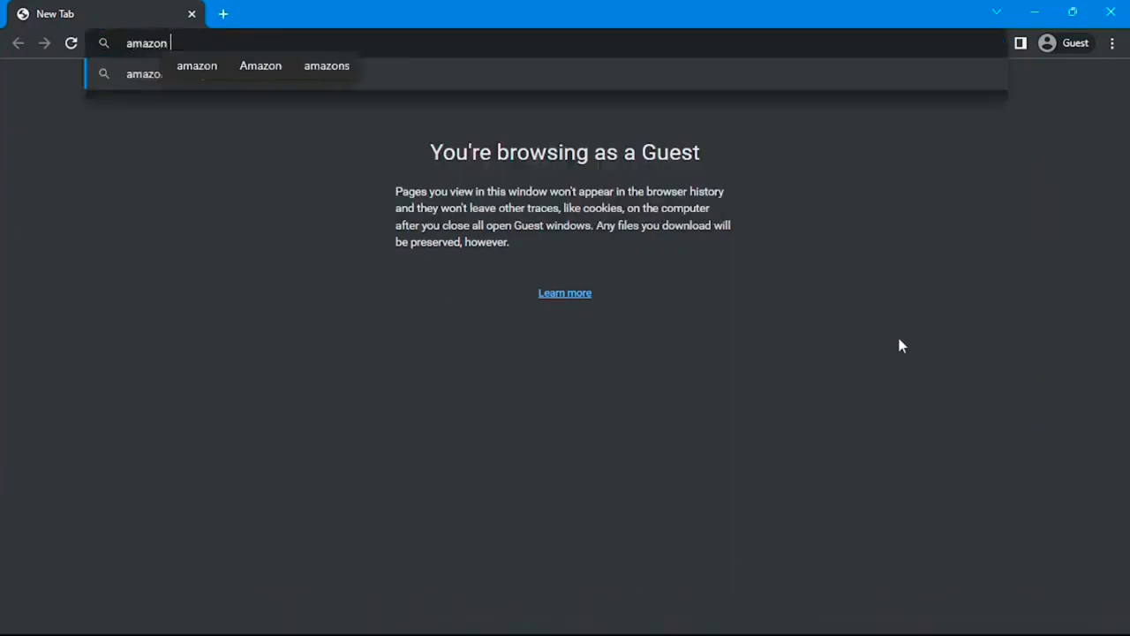
text(affil)
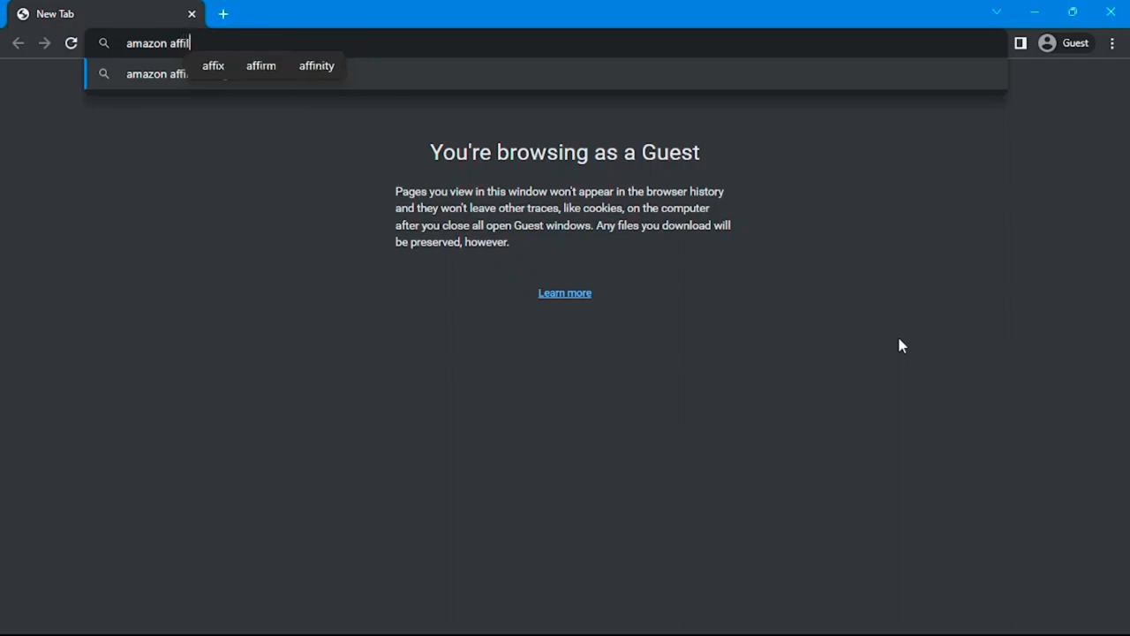
text(ate)
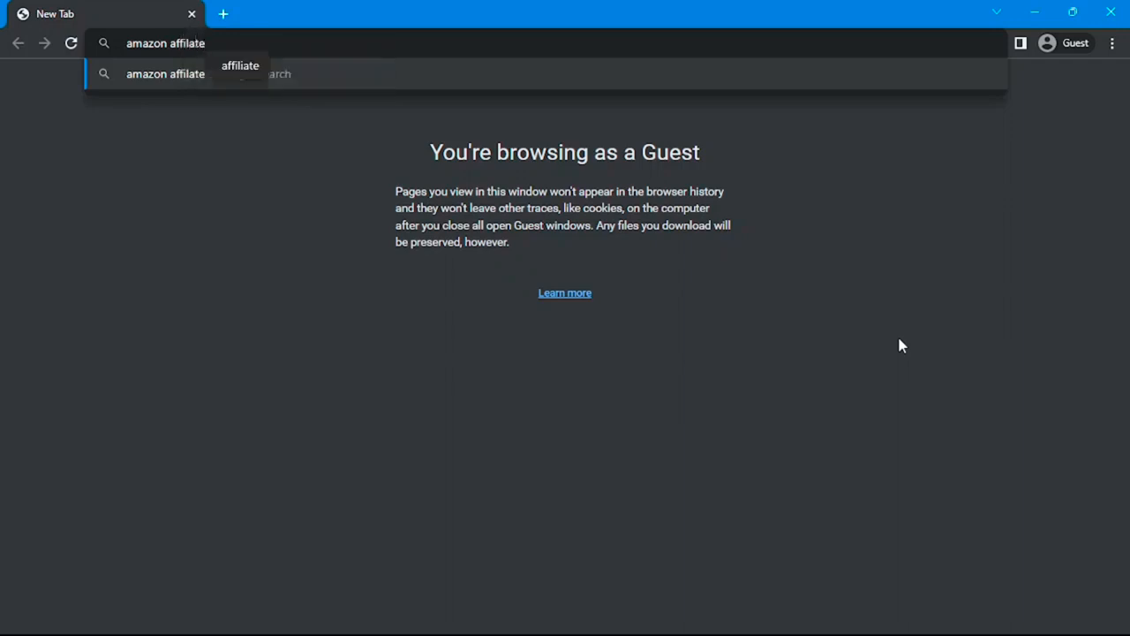
key(Return)
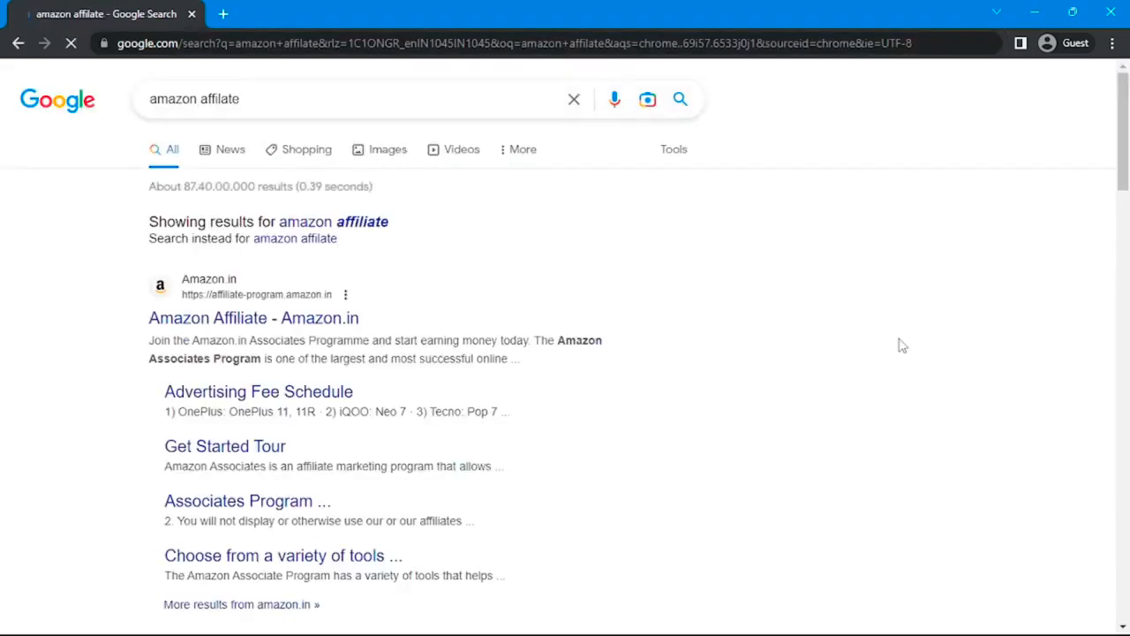
click(353, 226)
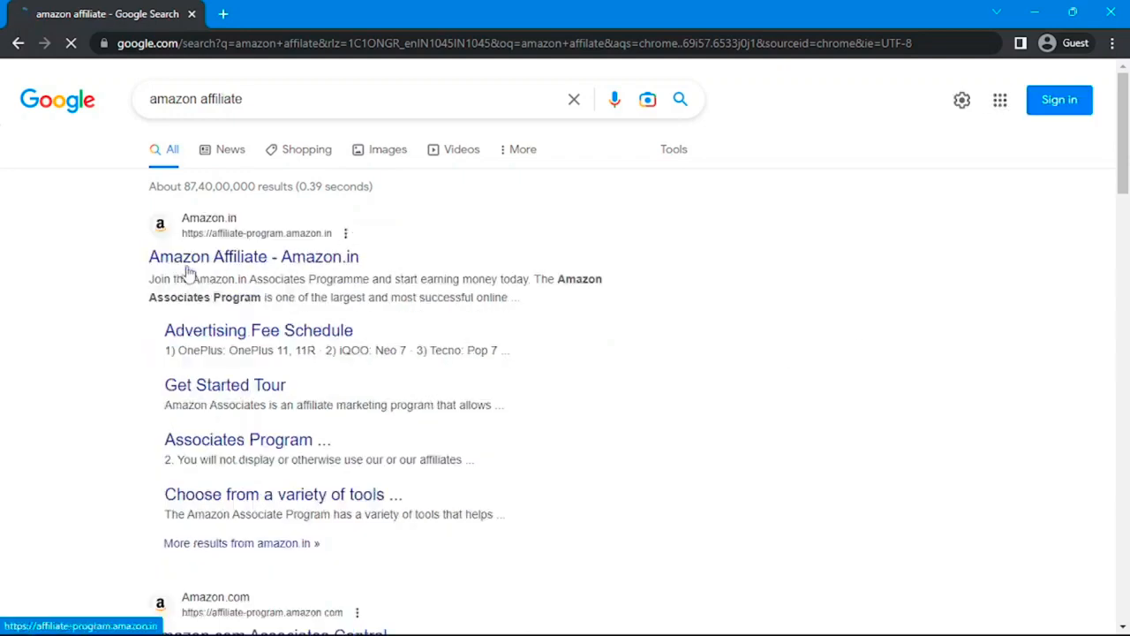
click(328, 257)
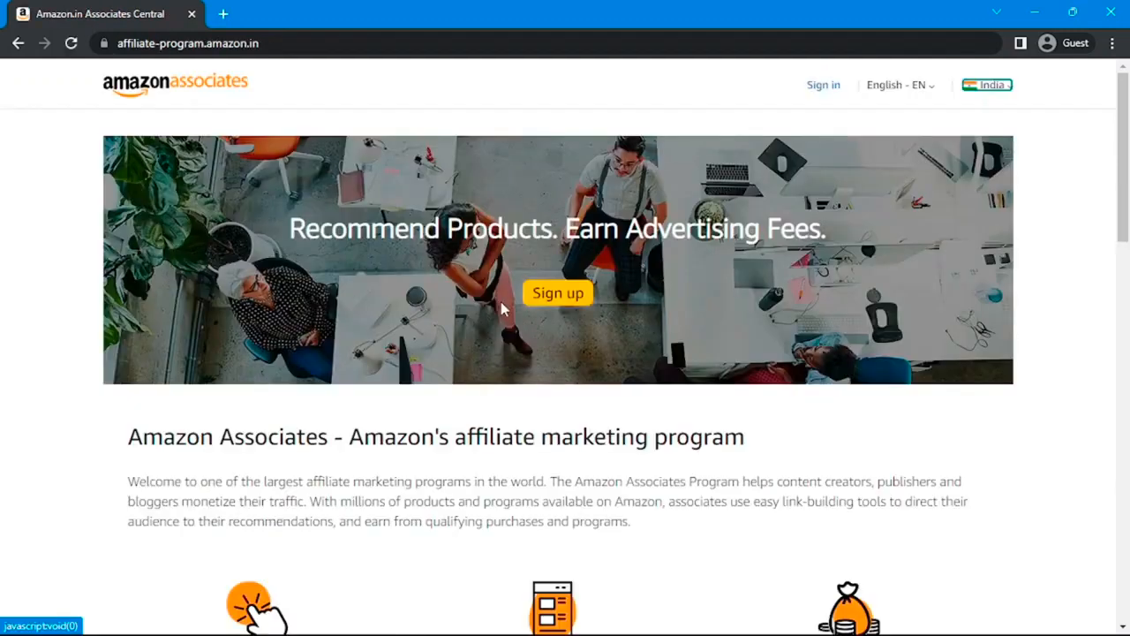
- Check India in the program country list, then close the list
click(991, 86)
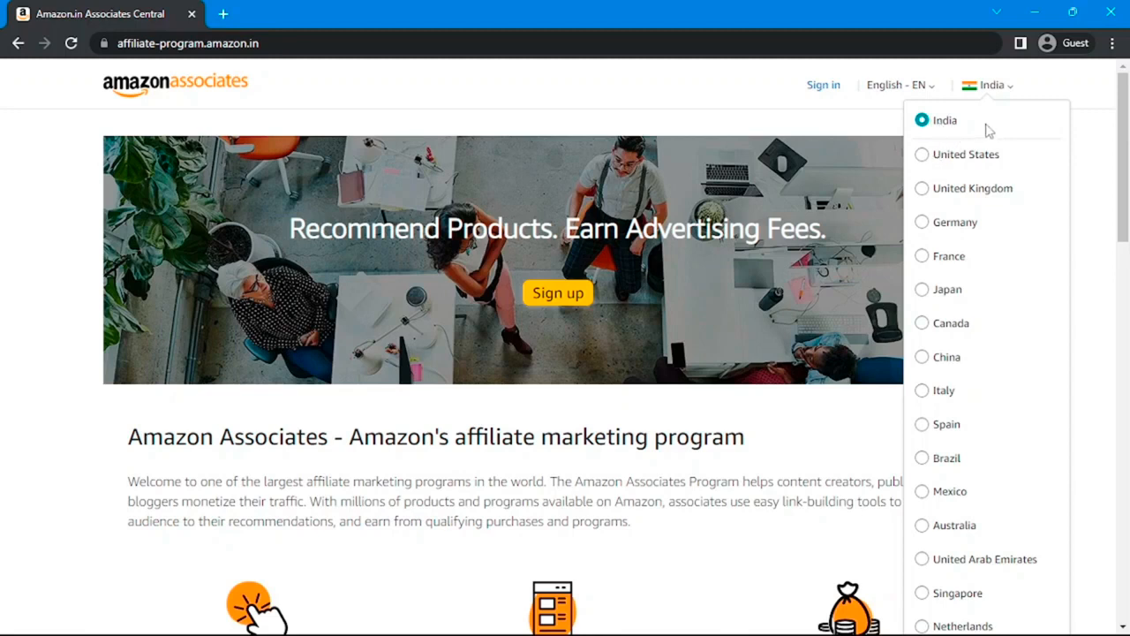
drag(961, 124, 930, 129)
click(620, 409)
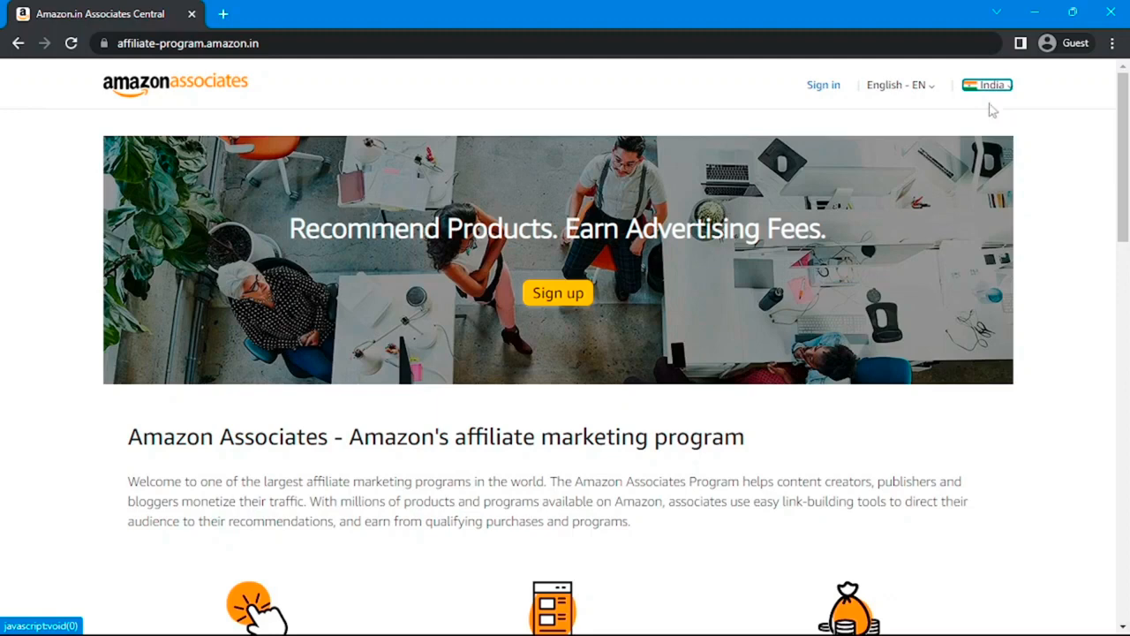
mouse_move(992, 84)
- Scroll down through the Amazon Associates homepage content
scroll(640, 271, down, 3)
scroll(640, 271, down, 1)
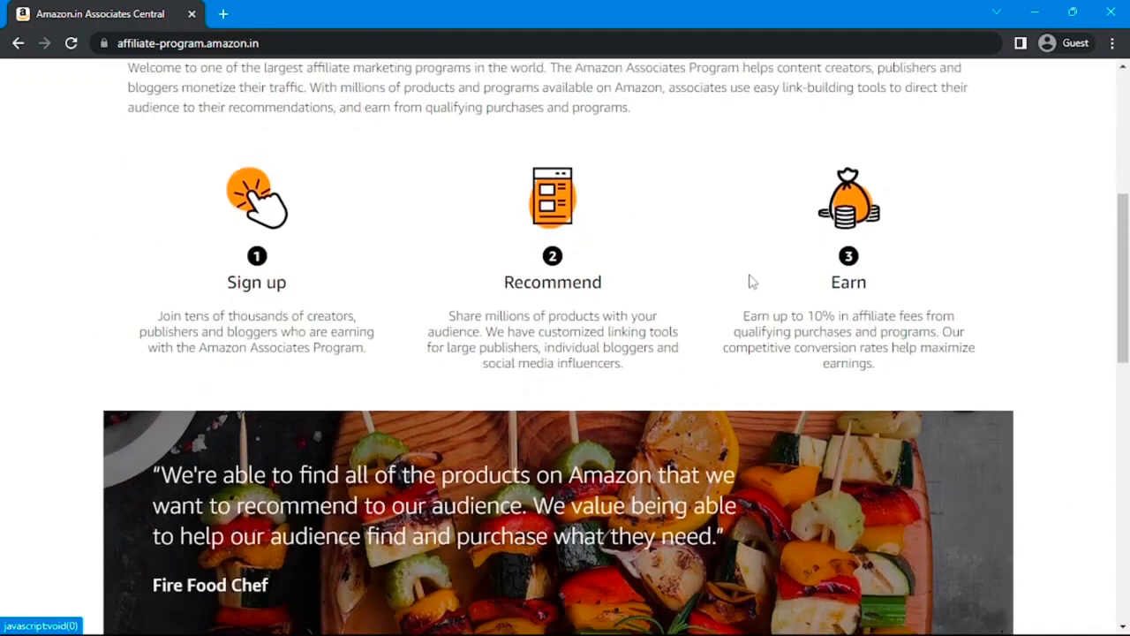
drag(743, 316, 957, 317)
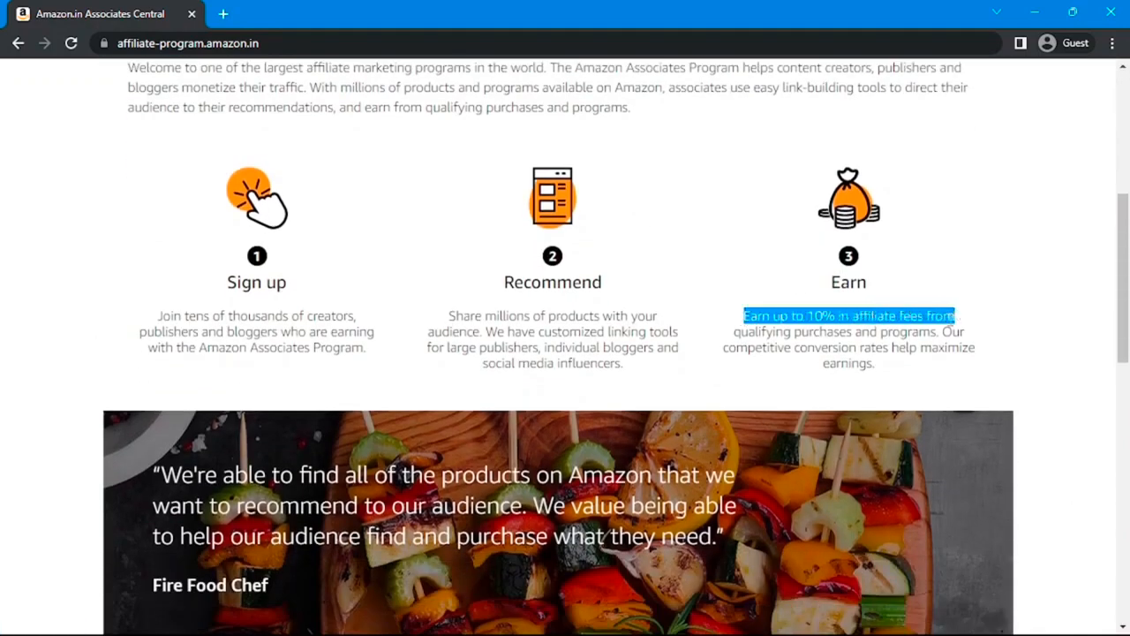
scroll(952, 317, down, 7)
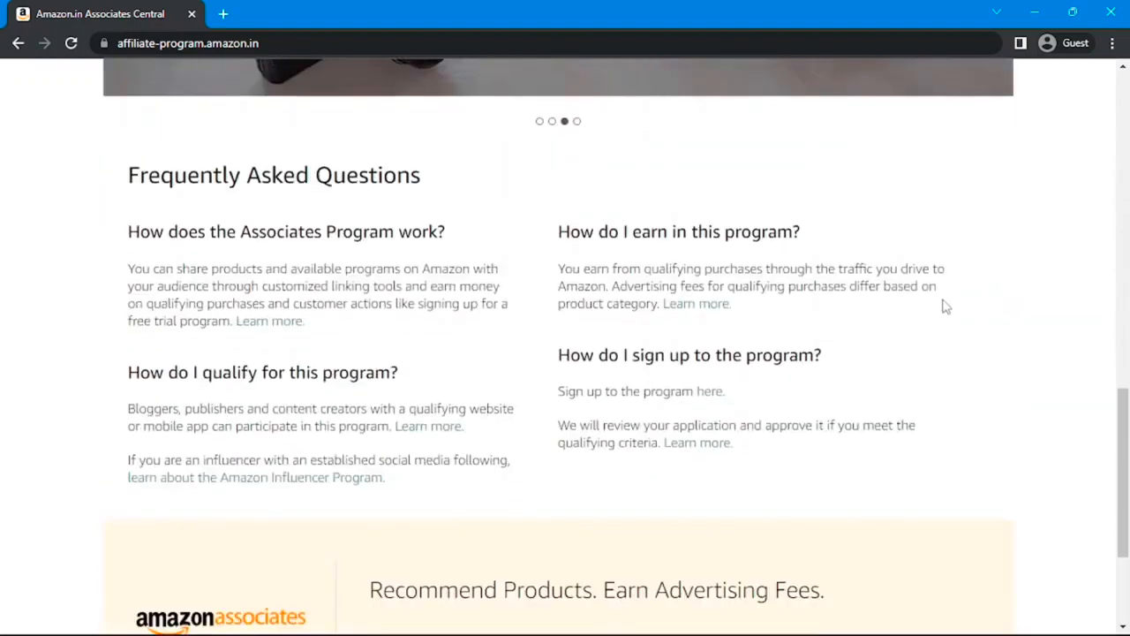
scroll(929, 281, down, 2)
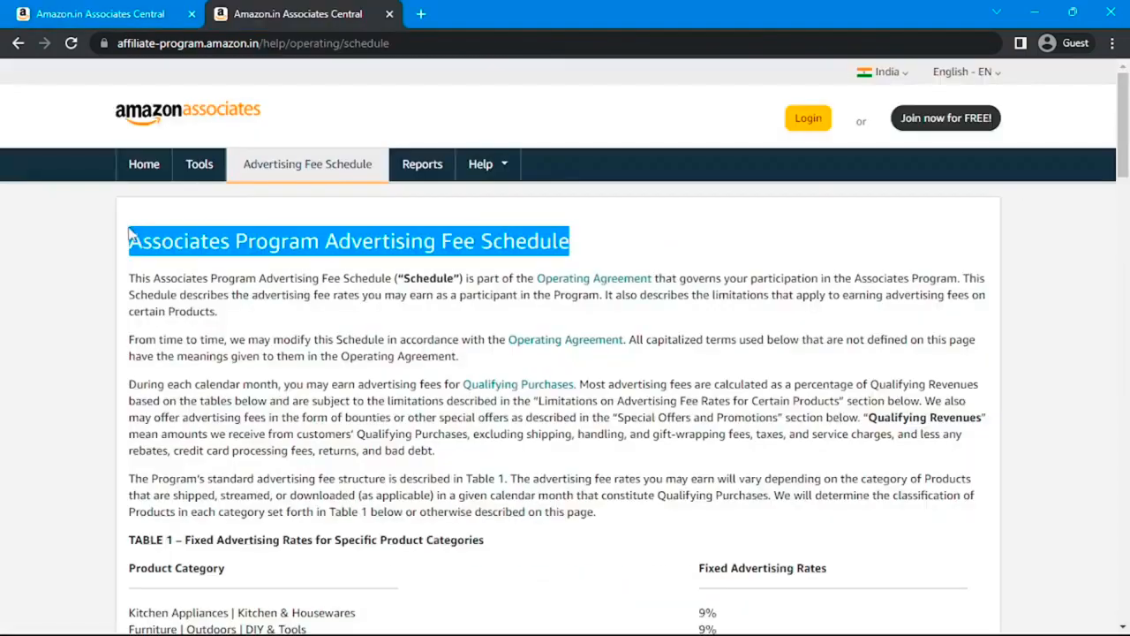
drag(255, 236, 621, 255)
scroll(620, 255, down, 1)
scroll(618, 255, down, 4)
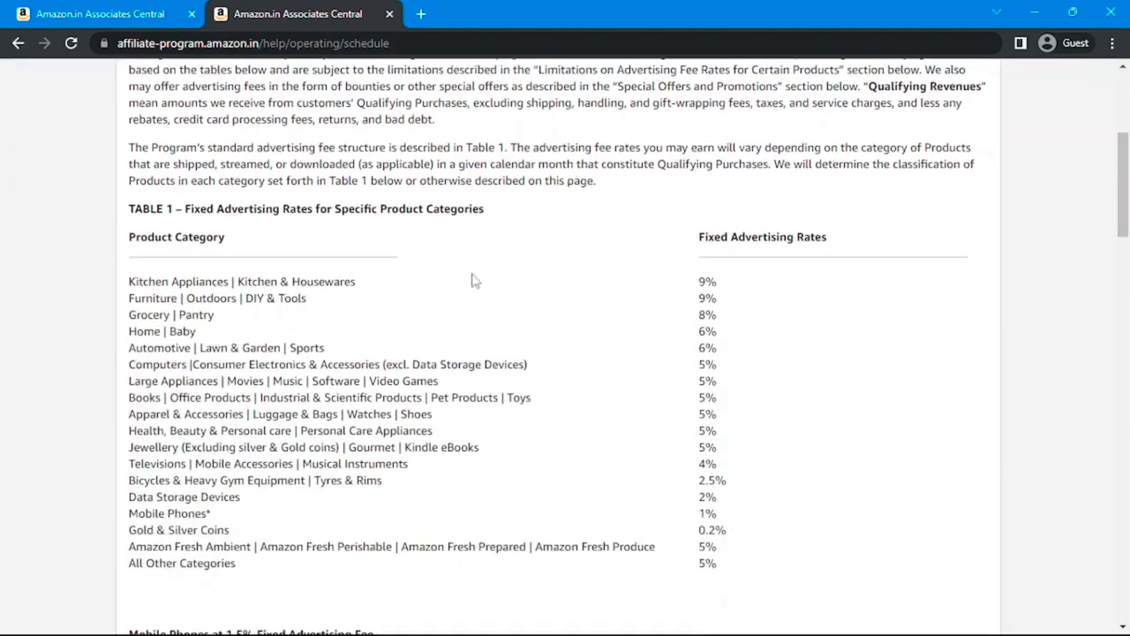
scroll(472, 280, down, 1)
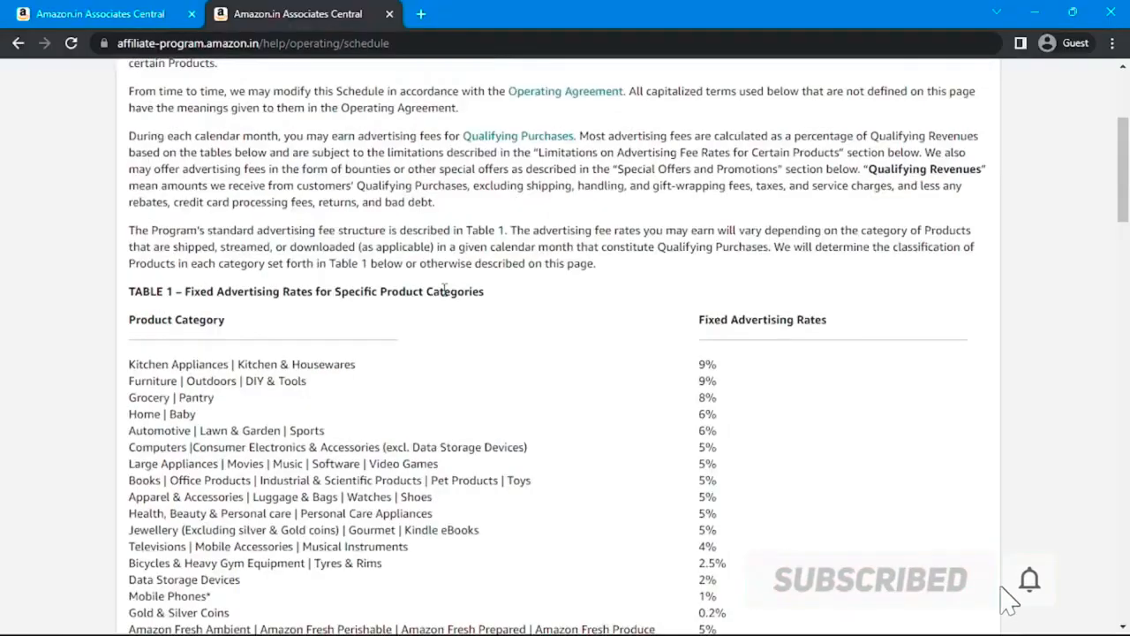
scroll(444, 291, down, 2)
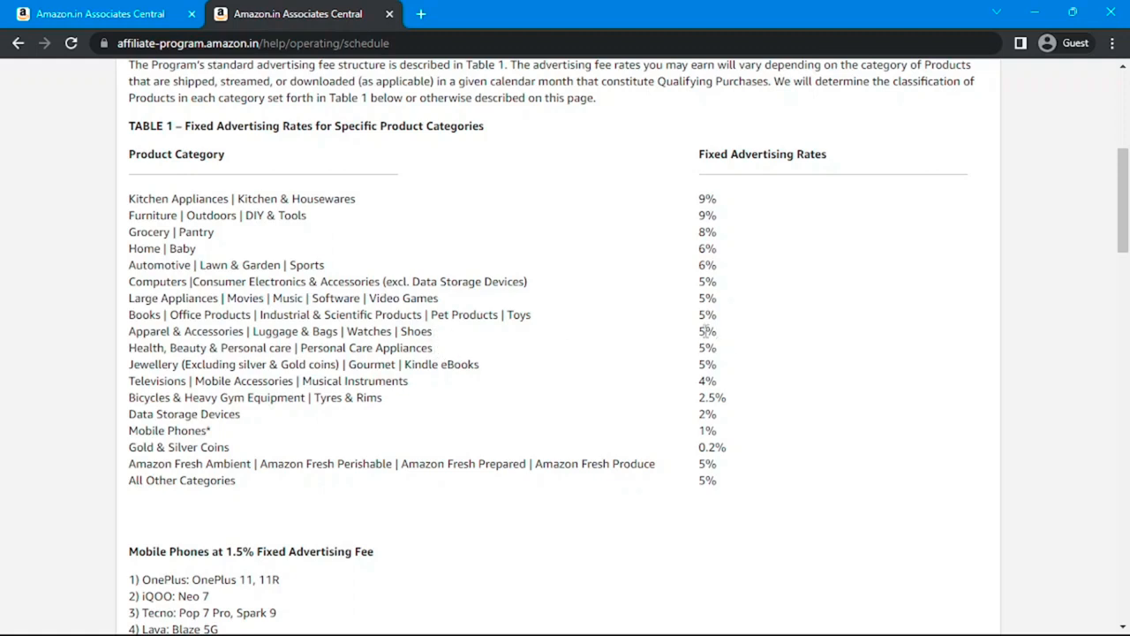
scroll(649, 300, down, 1)
scroll(649, 300, down, 5)
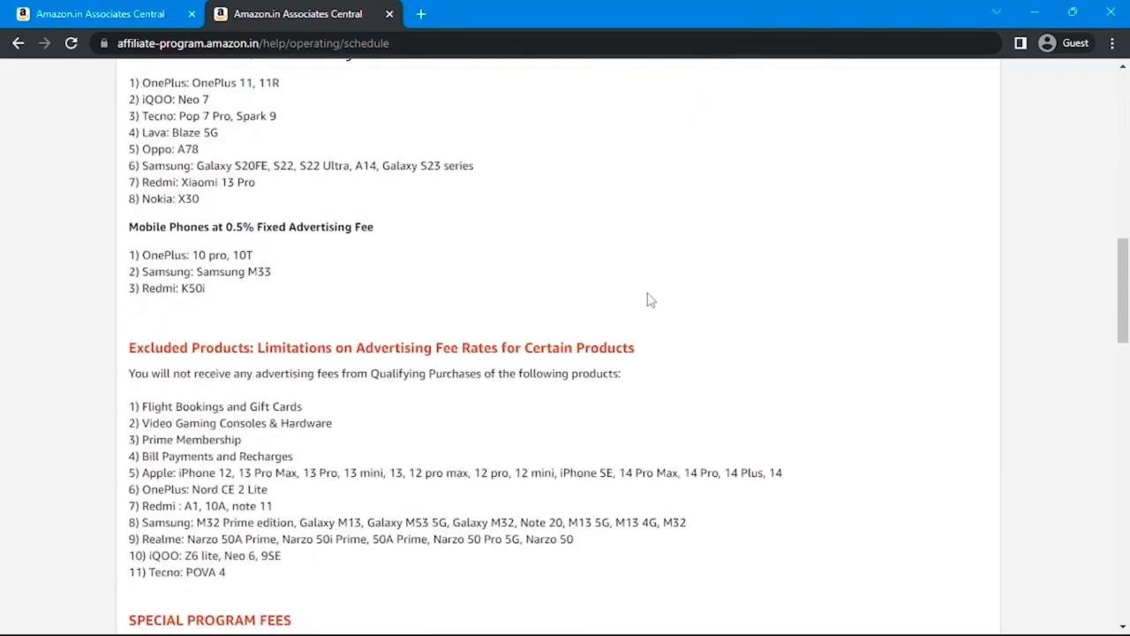
scroll(649, 300, up, 10)
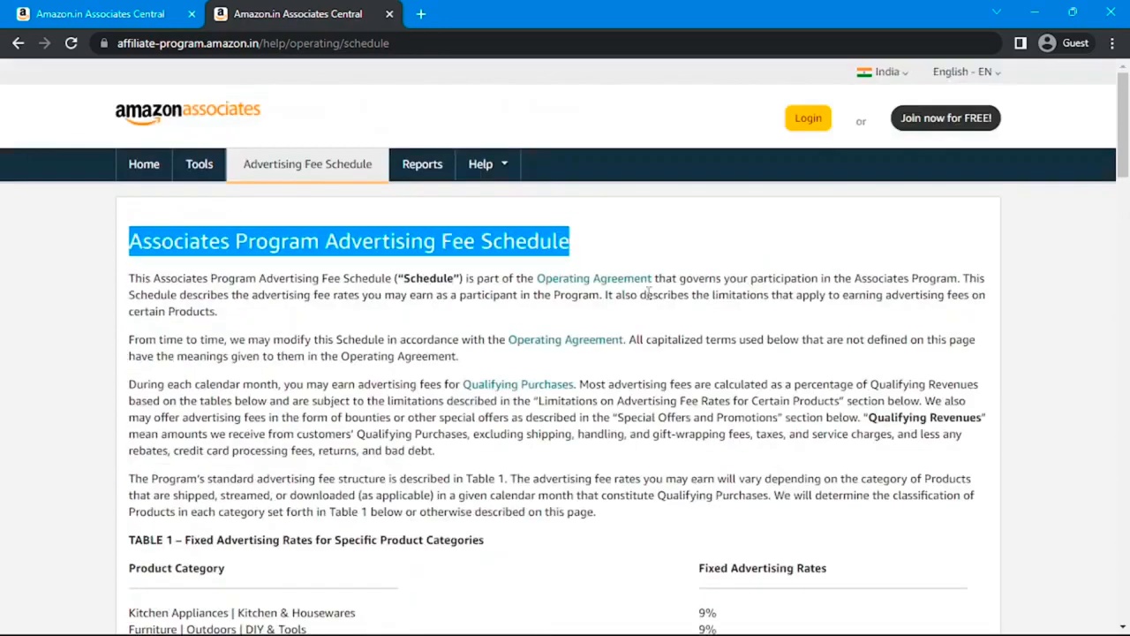
- From Associates Home, start signup by creating a new Amazon account and reach Account Information
click(142, 167)
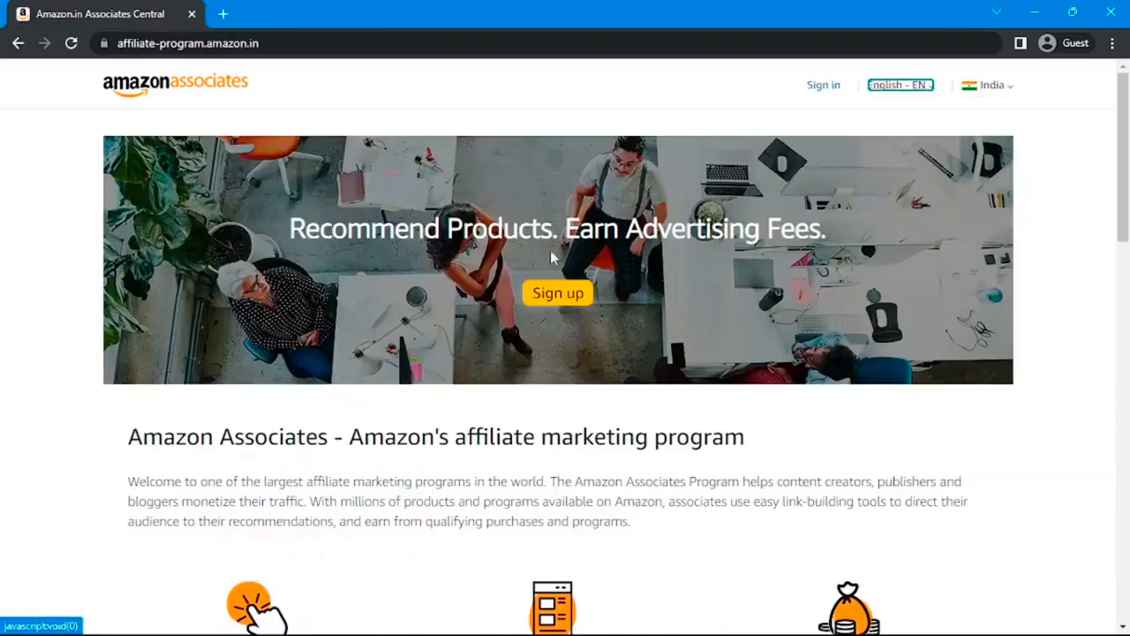
click(82, 366)
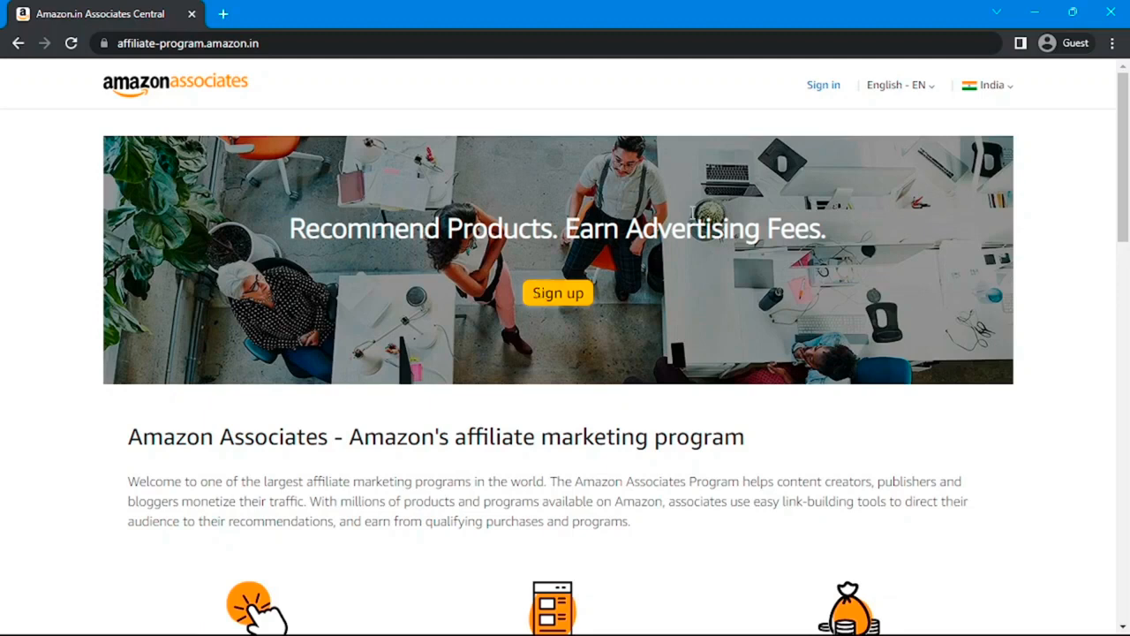
click(549, 305)
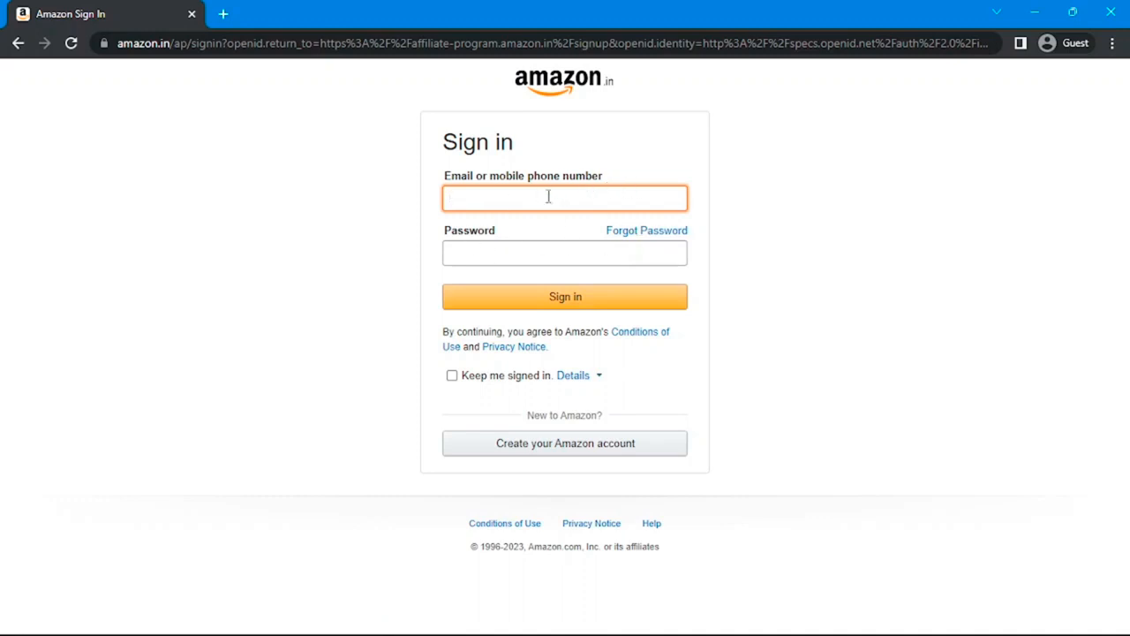
click(573, 459)
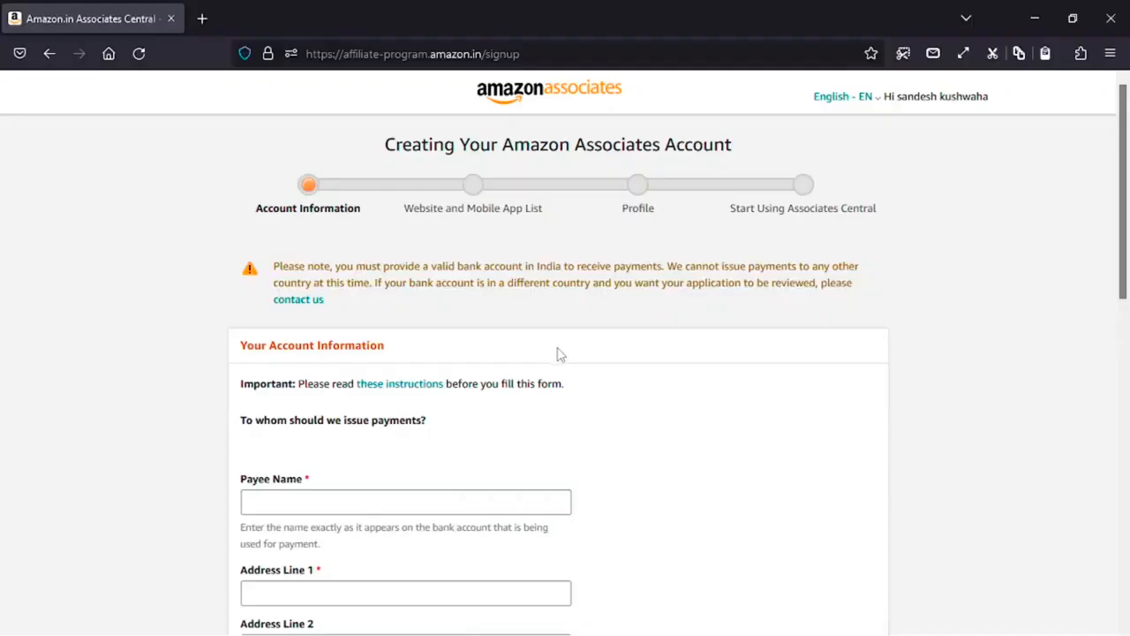
scroll(557, 354, down, 3)
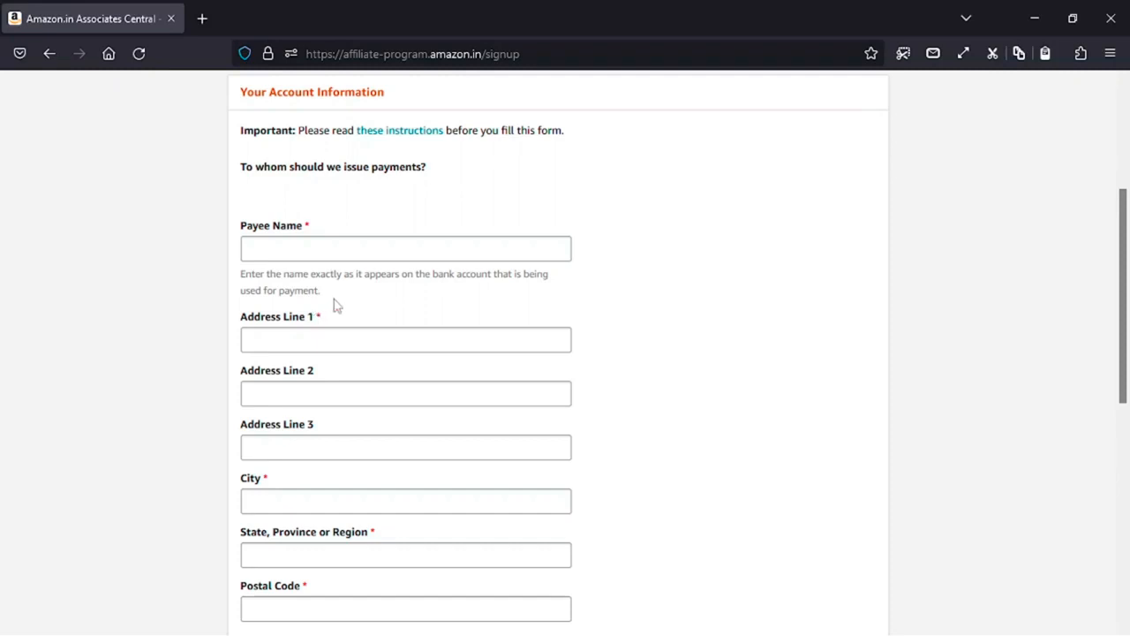
- Enter the payee's full name and paste the first address line
drag(334, 304, 238, 281)
click(236, 284)
click(319, 252)
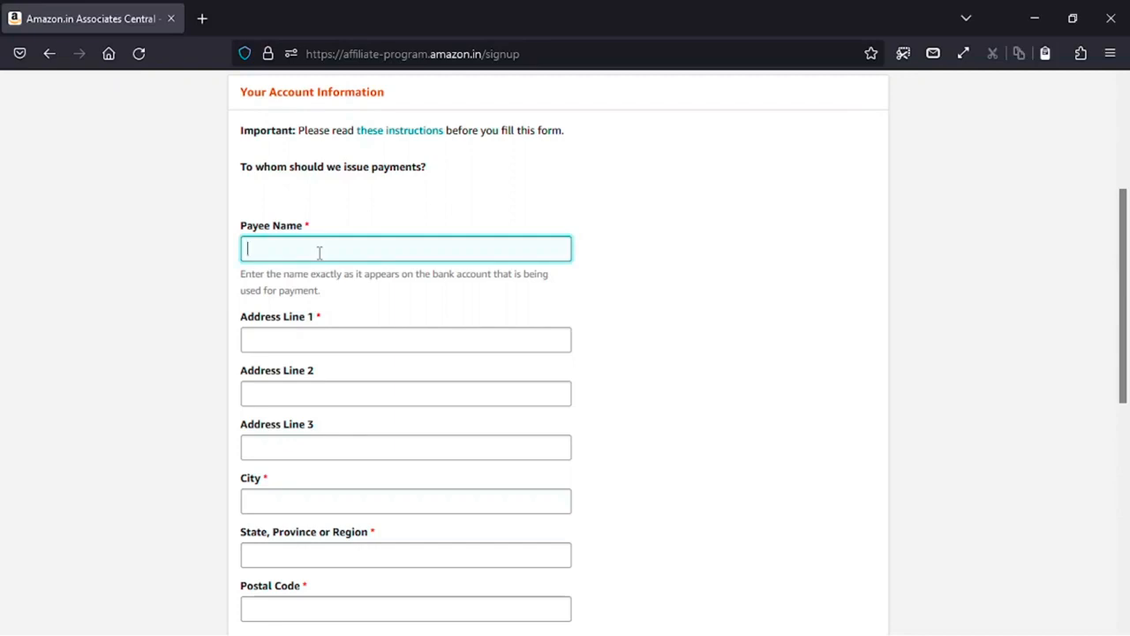
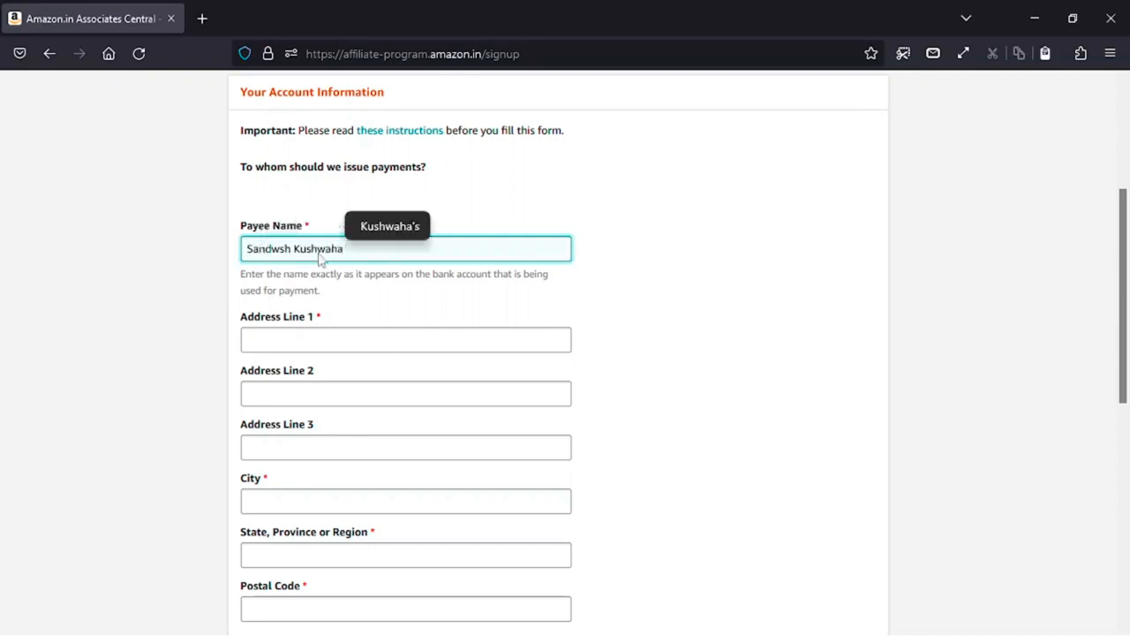
click(327, 336)
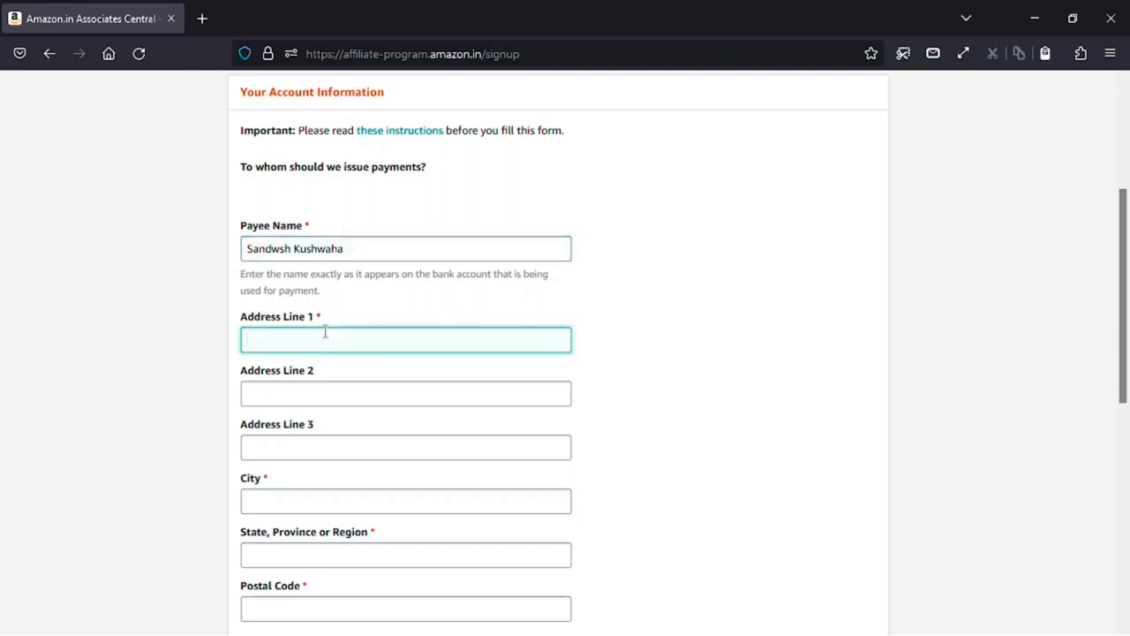
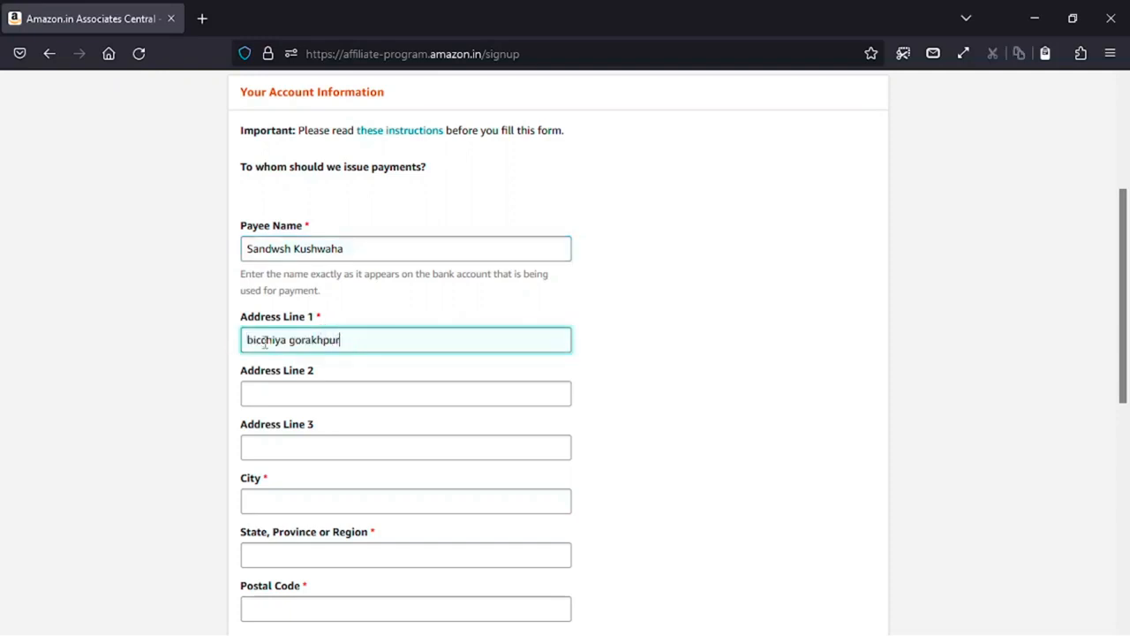
- Fill in the payee's city and state using the suggested completions
scroll(320, 389, down, 2)
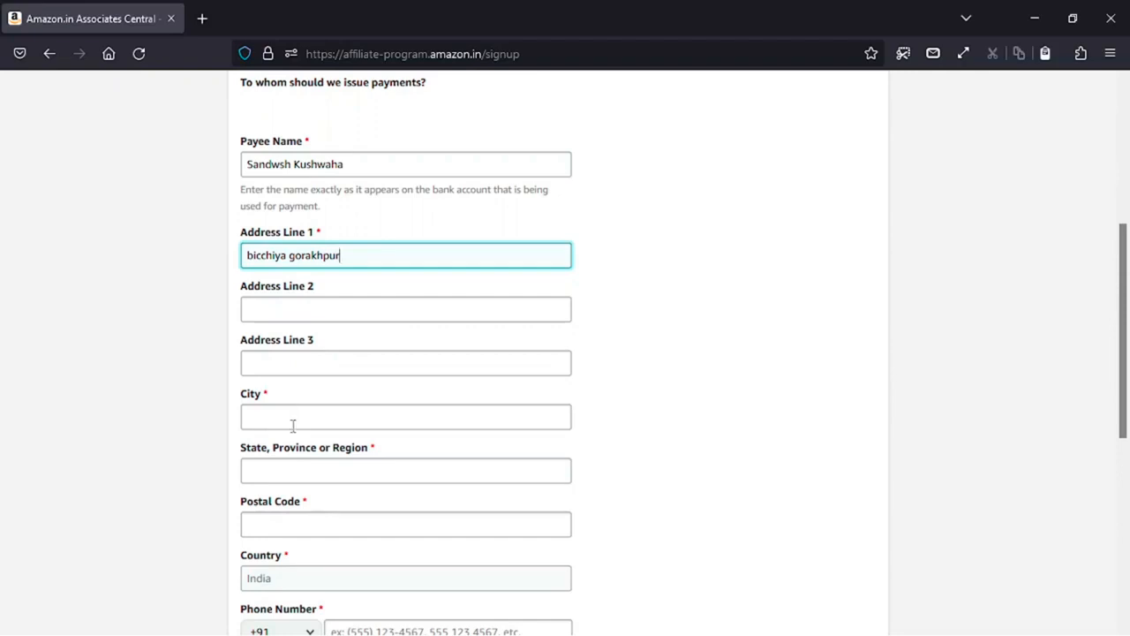
click(292, 421)
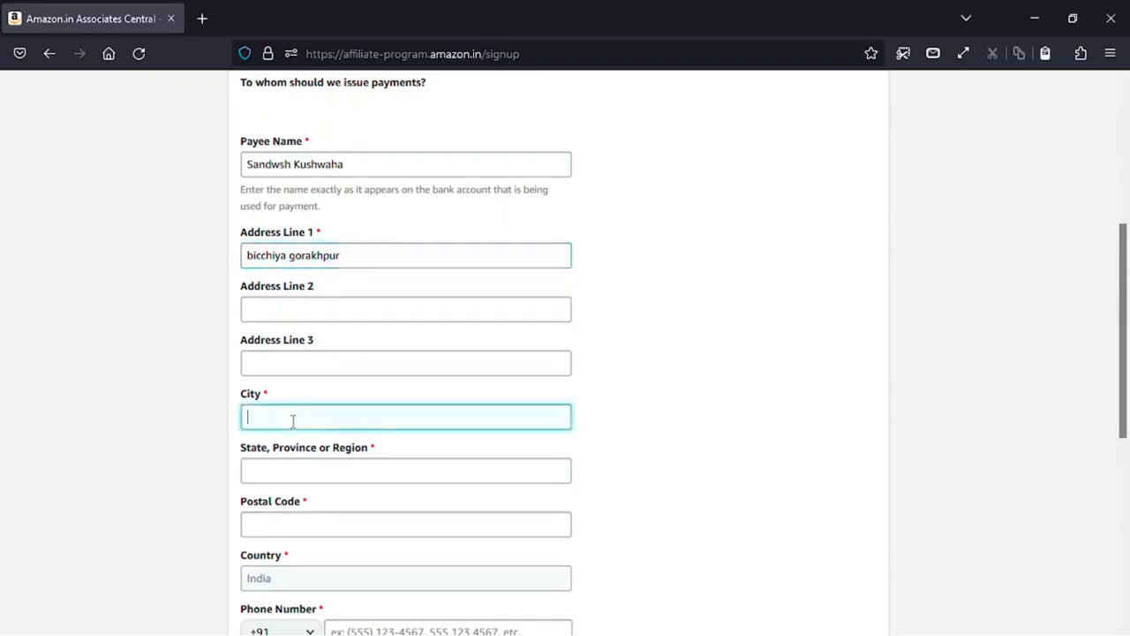
text(goral)
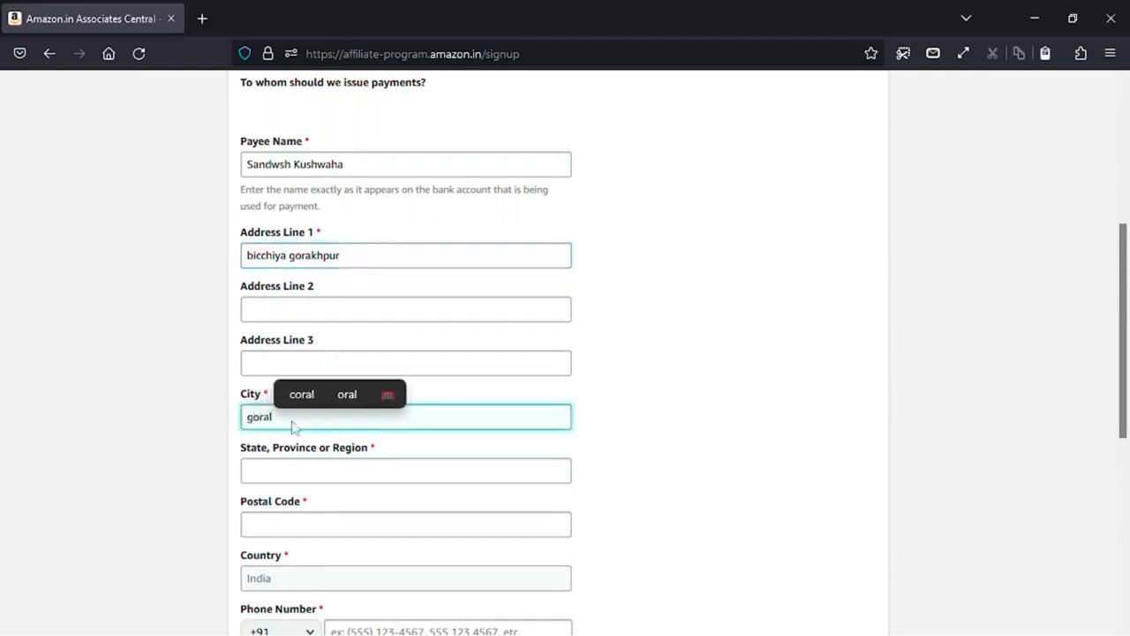
key(BackSpace)
text(k)
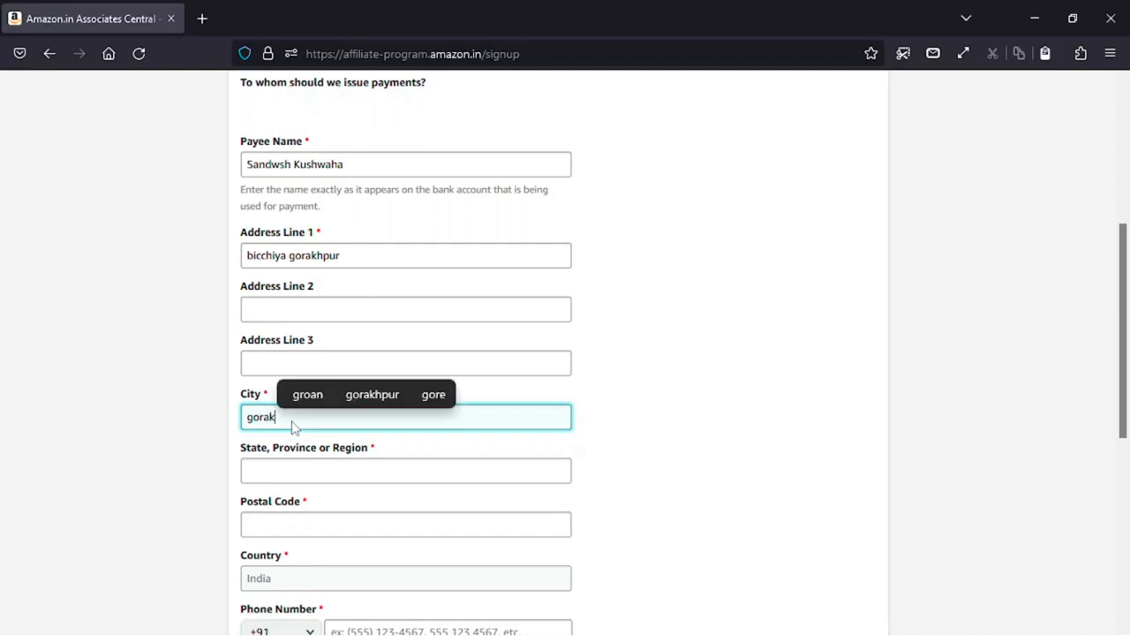
click(370, 395)
click(320, 465)
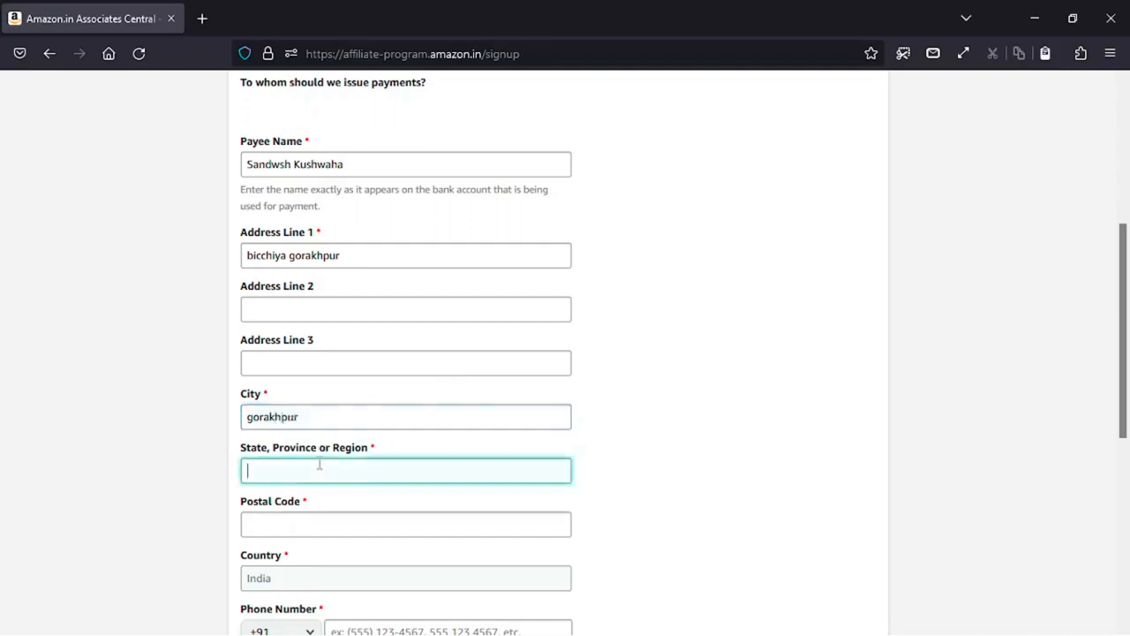
text(uttar)
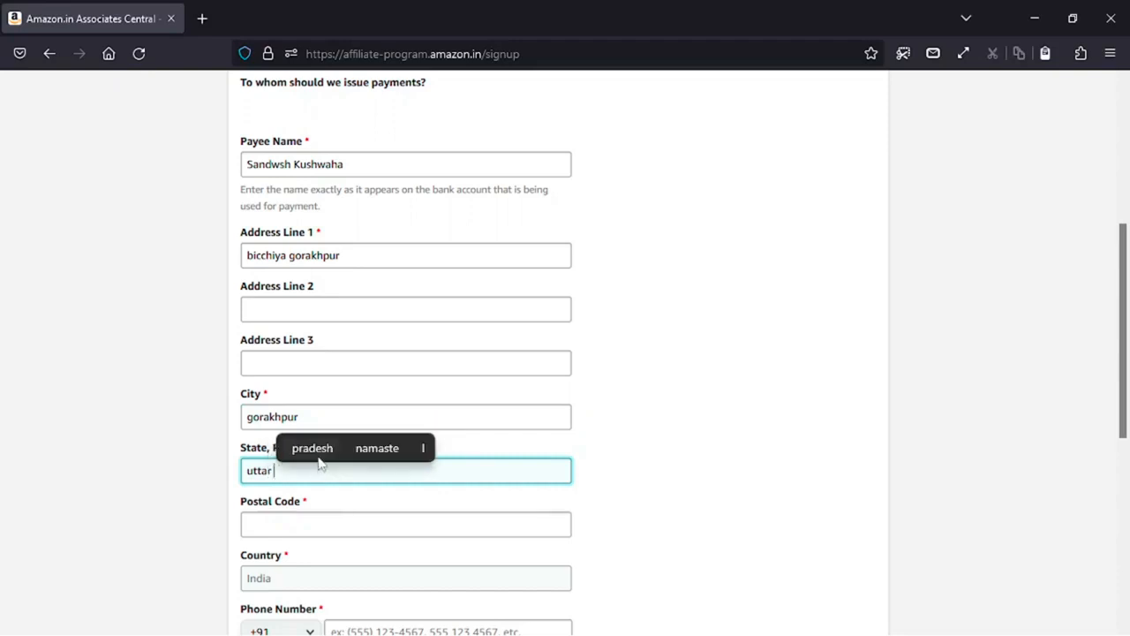
click(320, 448)
- Enter the payee's postal code and phone number
scroll(320, 460, down, 2)
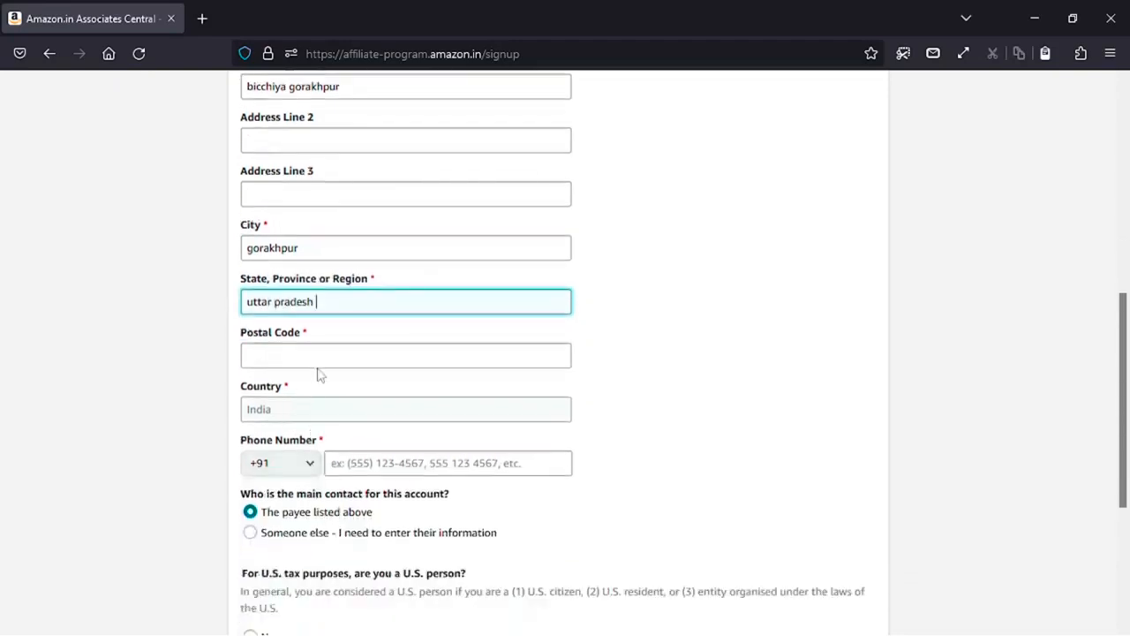
click(309, 357)
text(273004)
scroll(309, 360, down, 2)
click(330, 461)
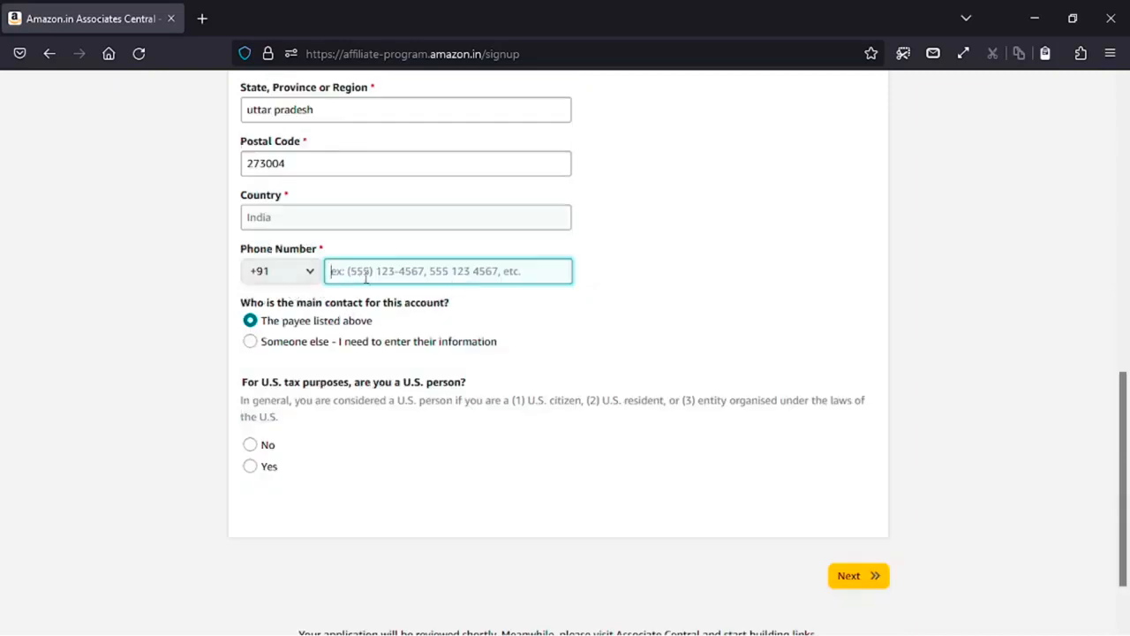
text(••••••••••)
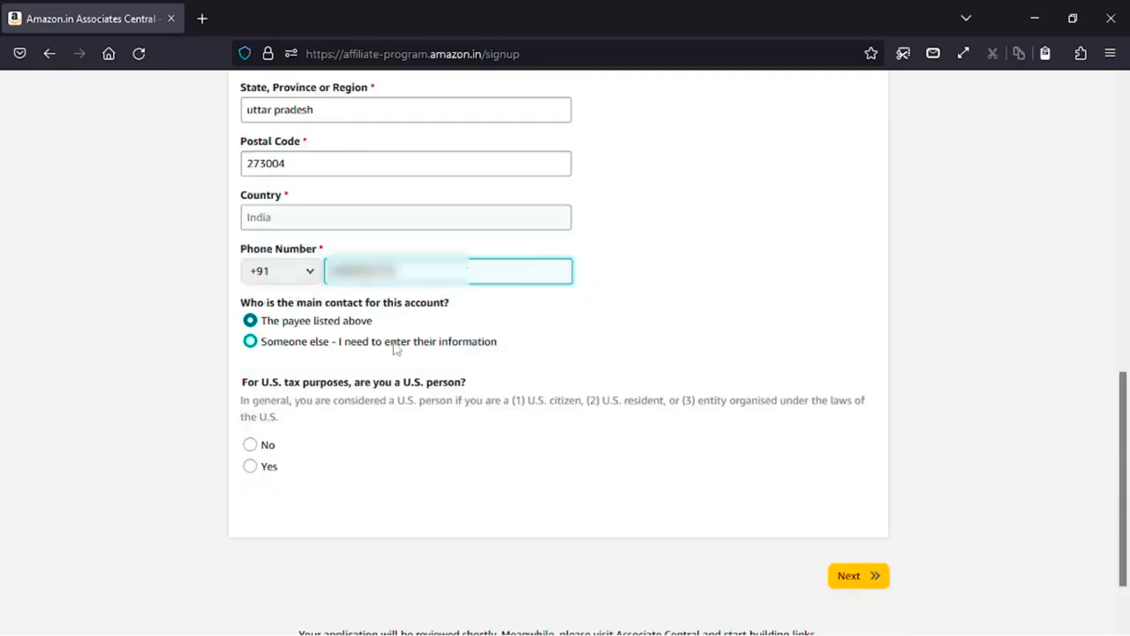
- Keep the payee as main contact, answer No to U.S. person, and continue
click(250, 345)
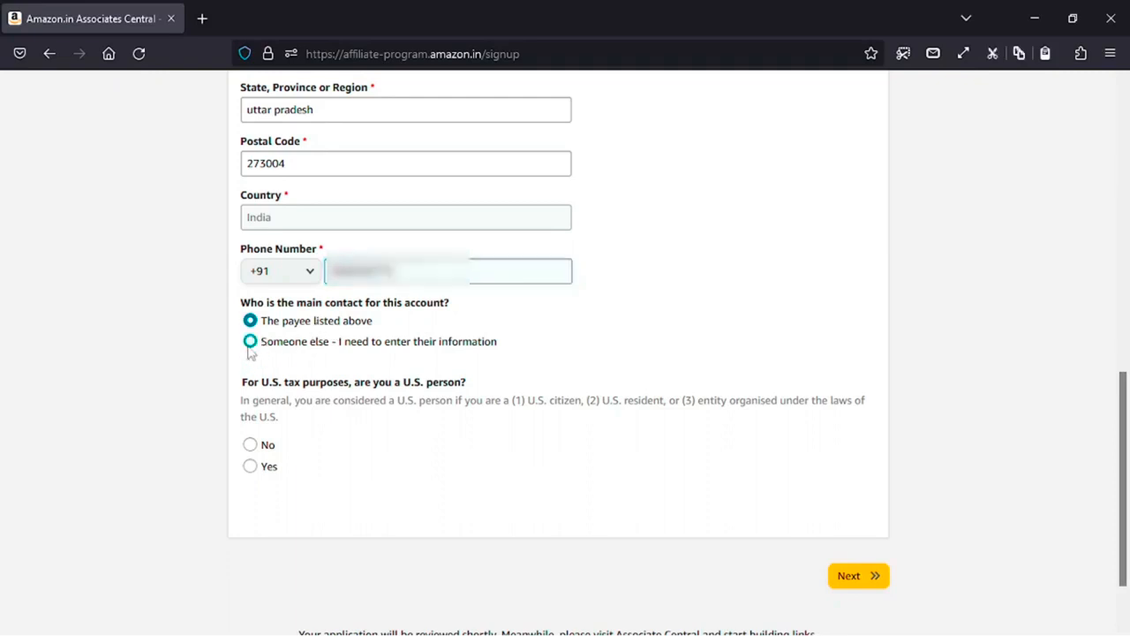
click(250, 325)
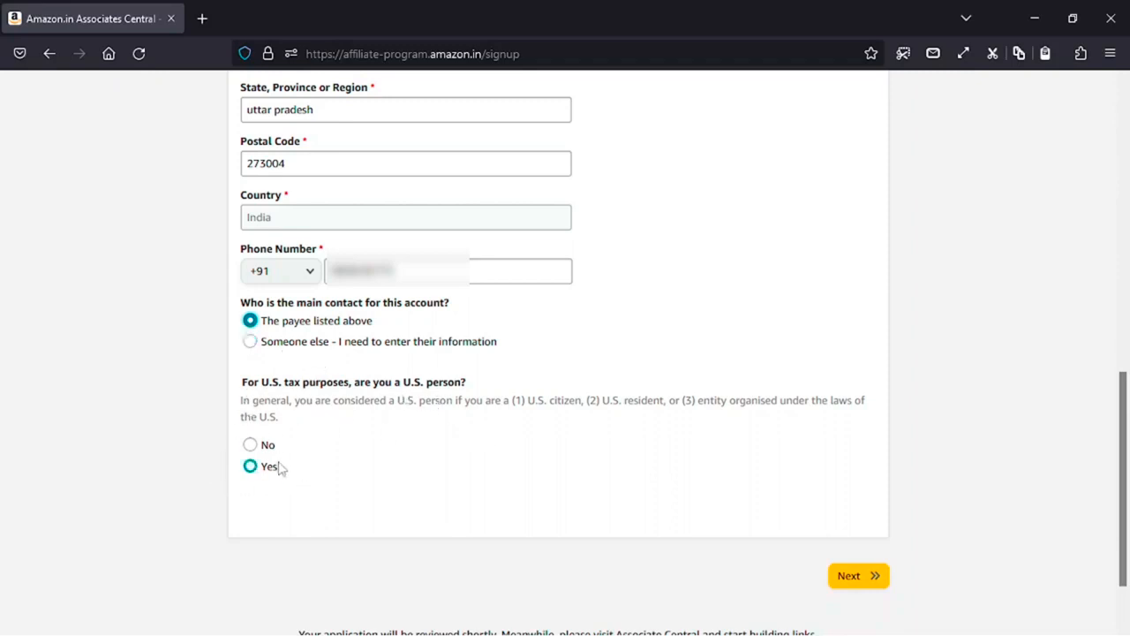
click(840, 580)
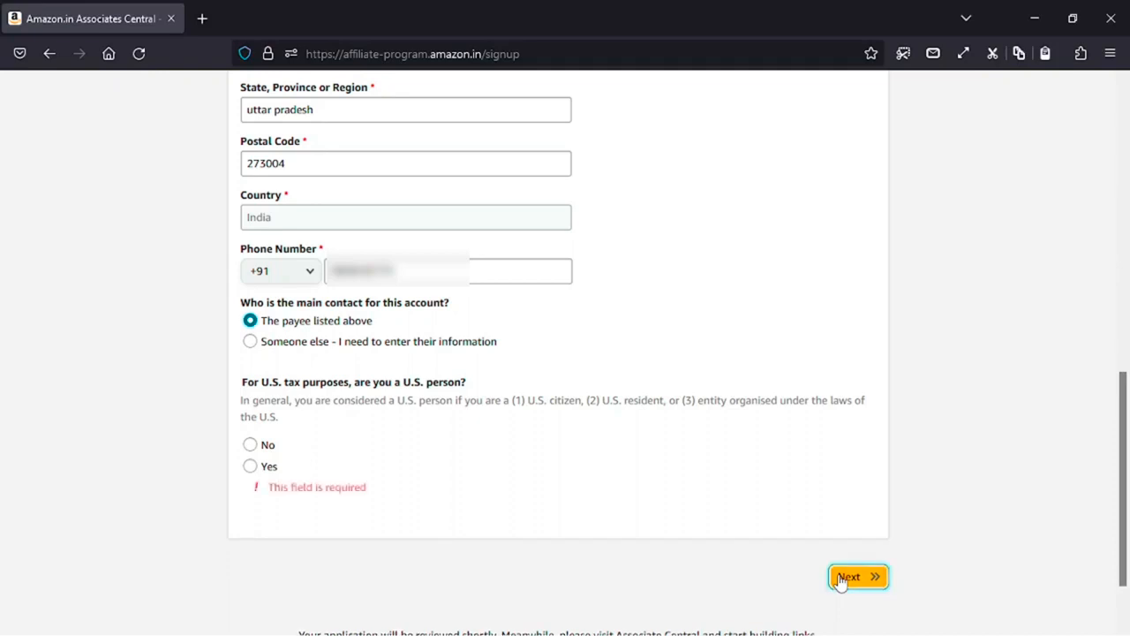
click(251, 445)
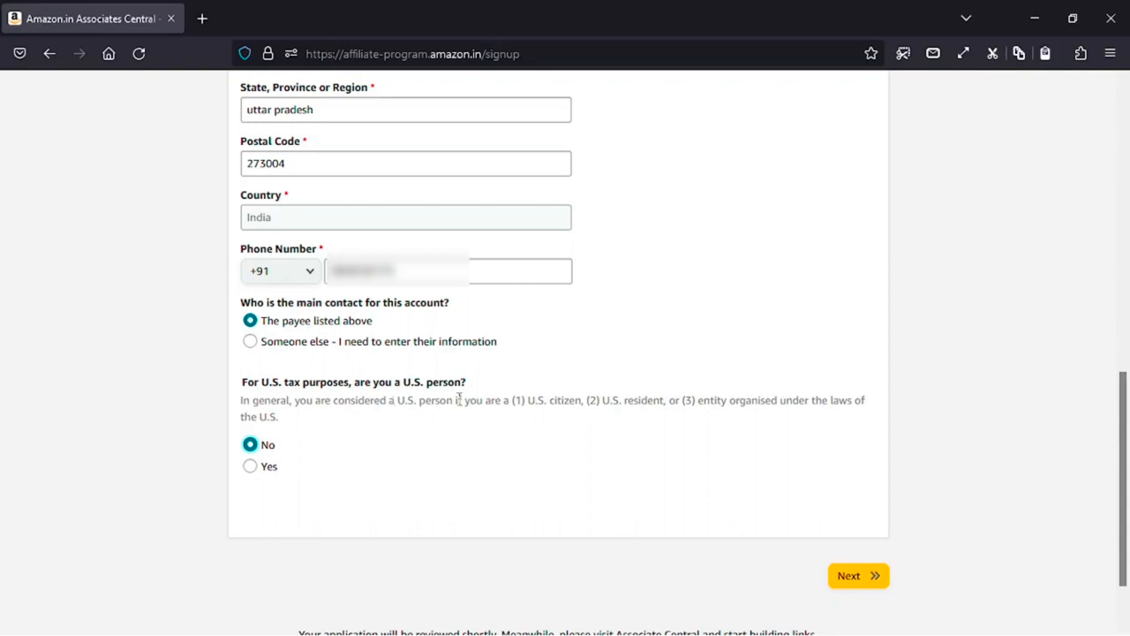
click(861, 587)
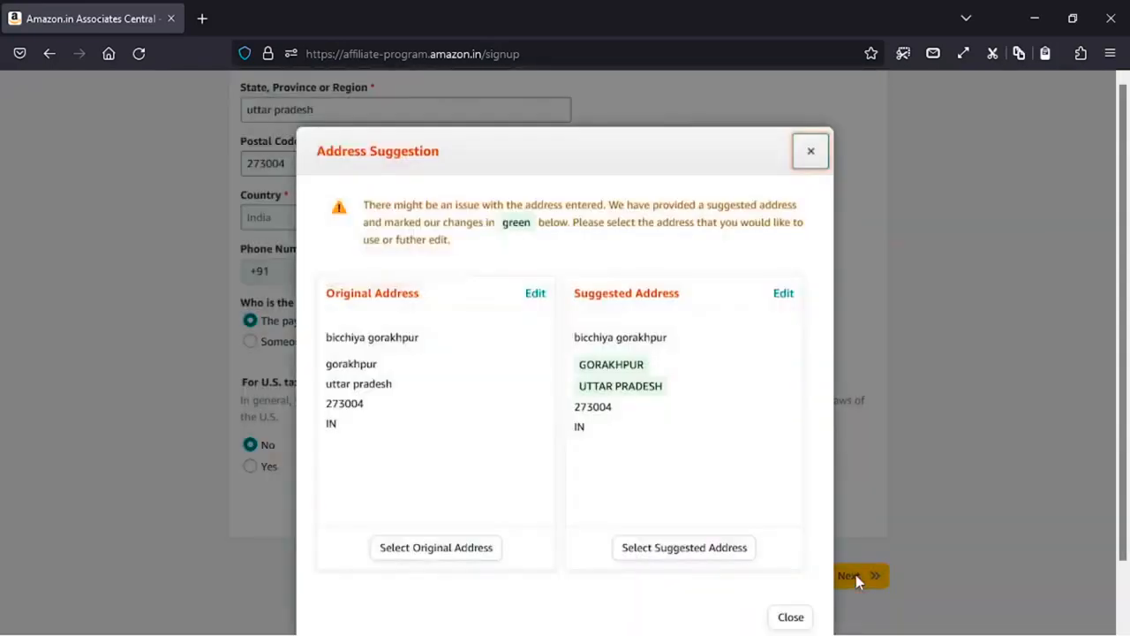
- Choose Select Original Address in the Address Suggestion dialog
scroll(489, 380, down, 2)
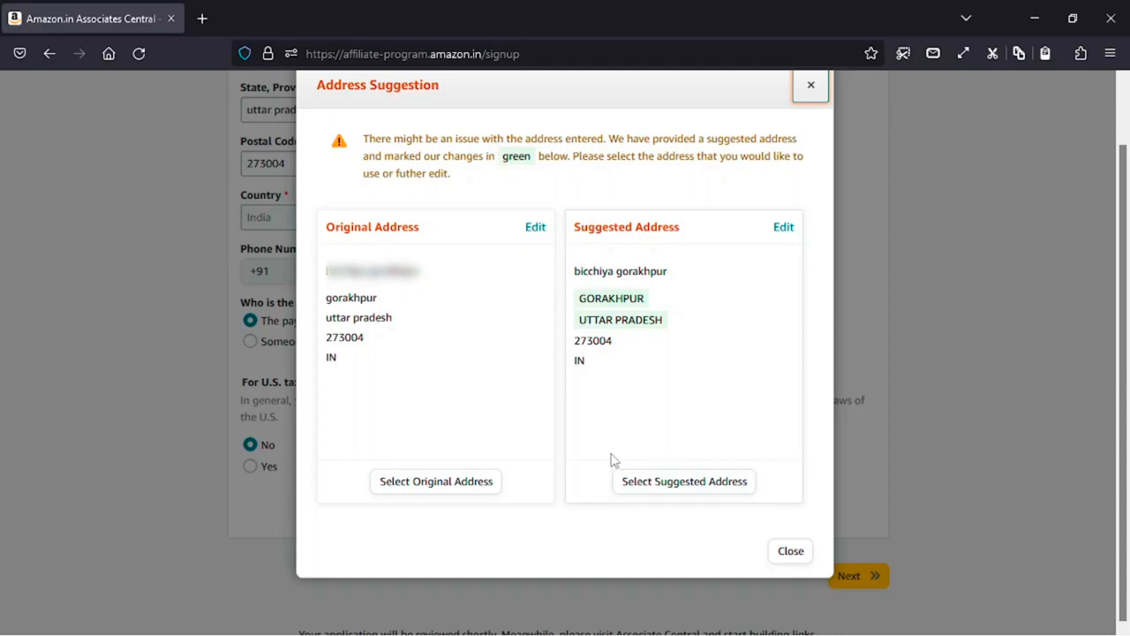
click(458, 487)
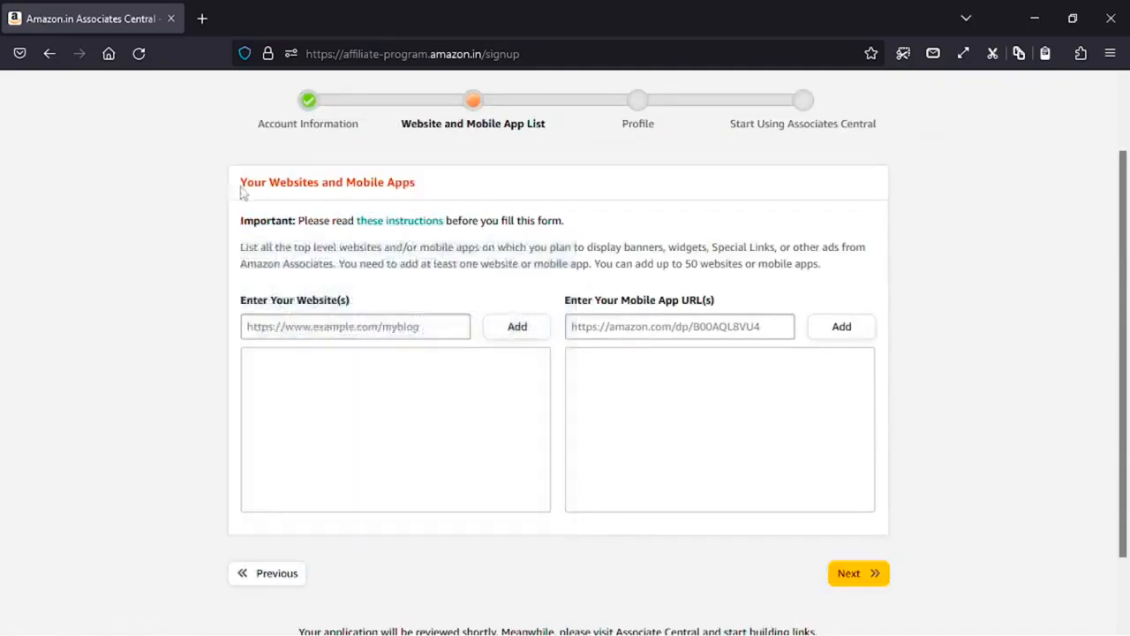
- Paste the first YouTube channel URL into the website field and add it
drag(240, 184, 424, 208)
click(447, 198)
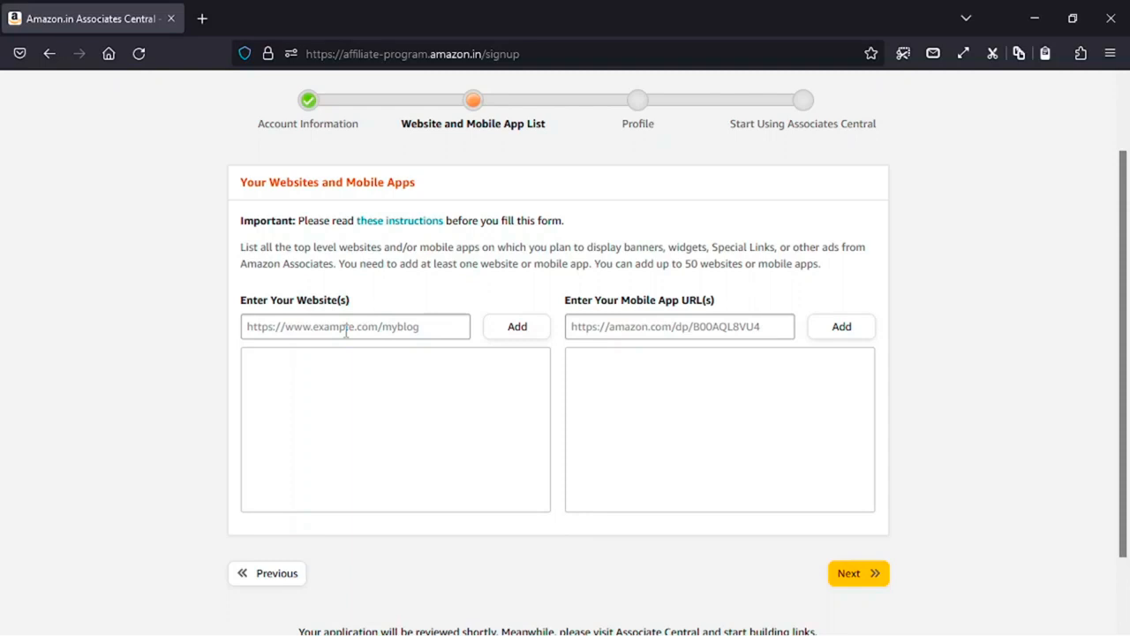
click(346, 331)
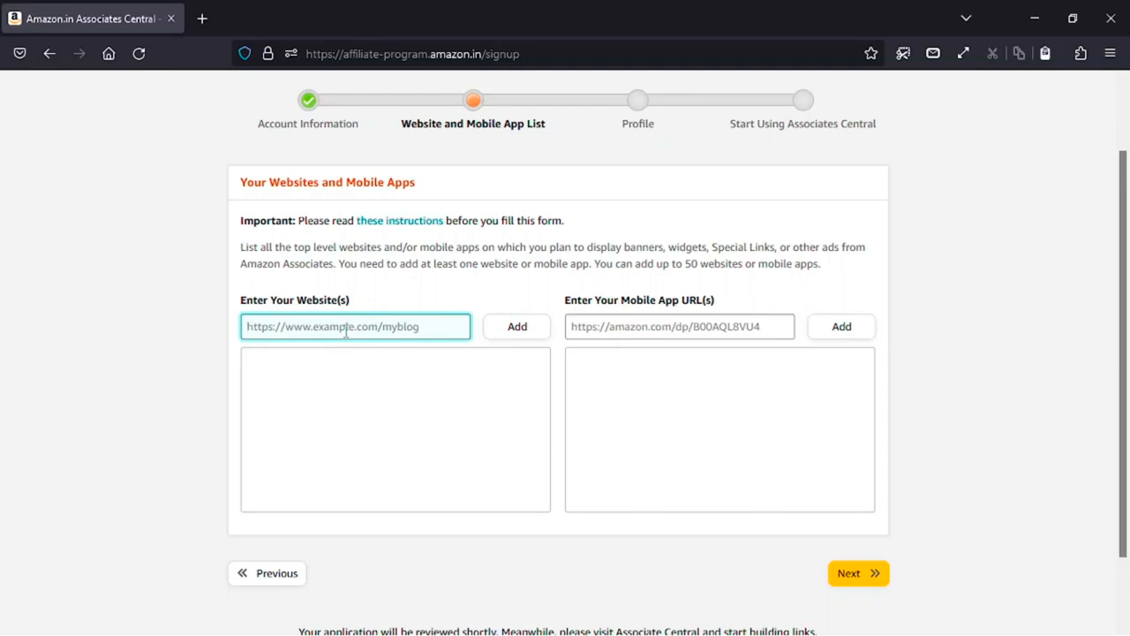
text(https://youtube.com/@sandesh_kushwaha)
drag(278, 327, 504, 345)
key(ctrl+c)
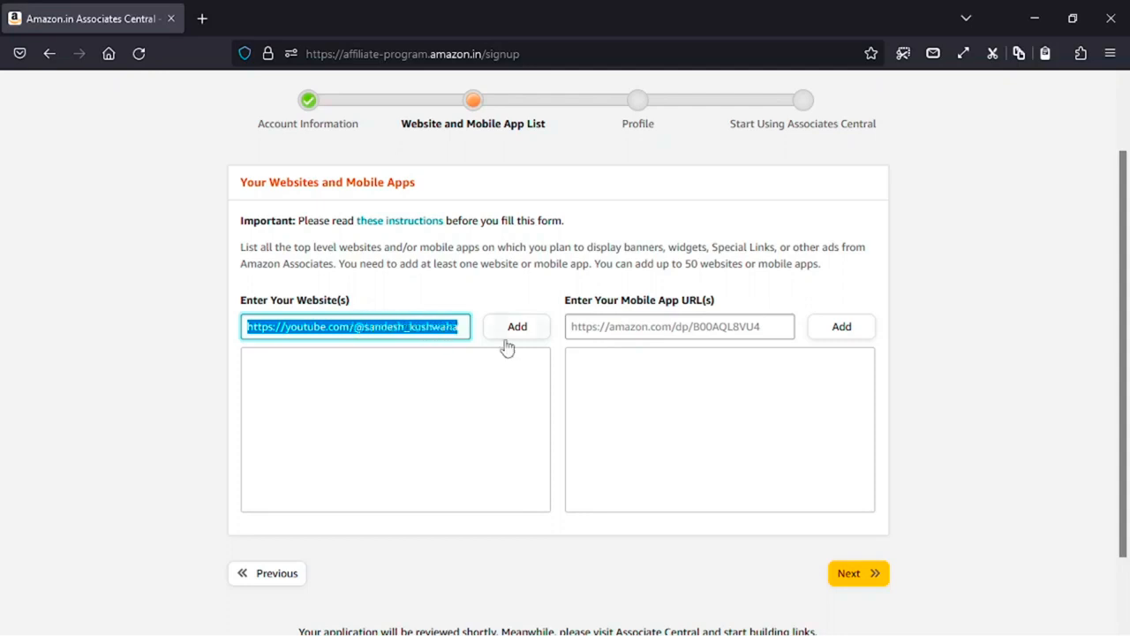
click(512, 328)
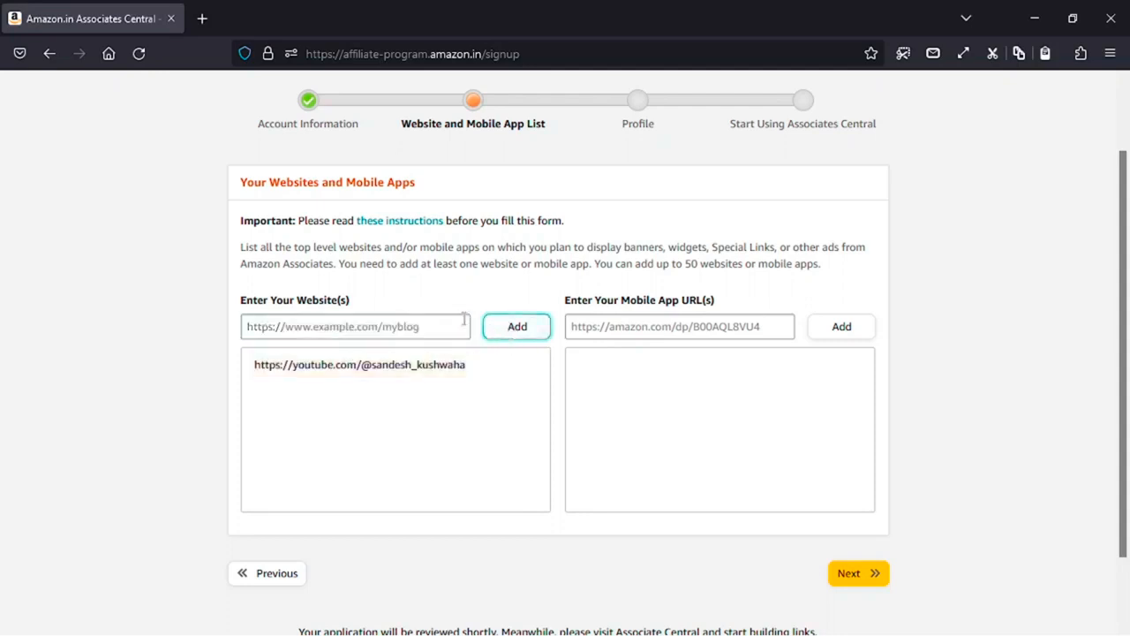
click(384, 325)
right_click(381, 325)
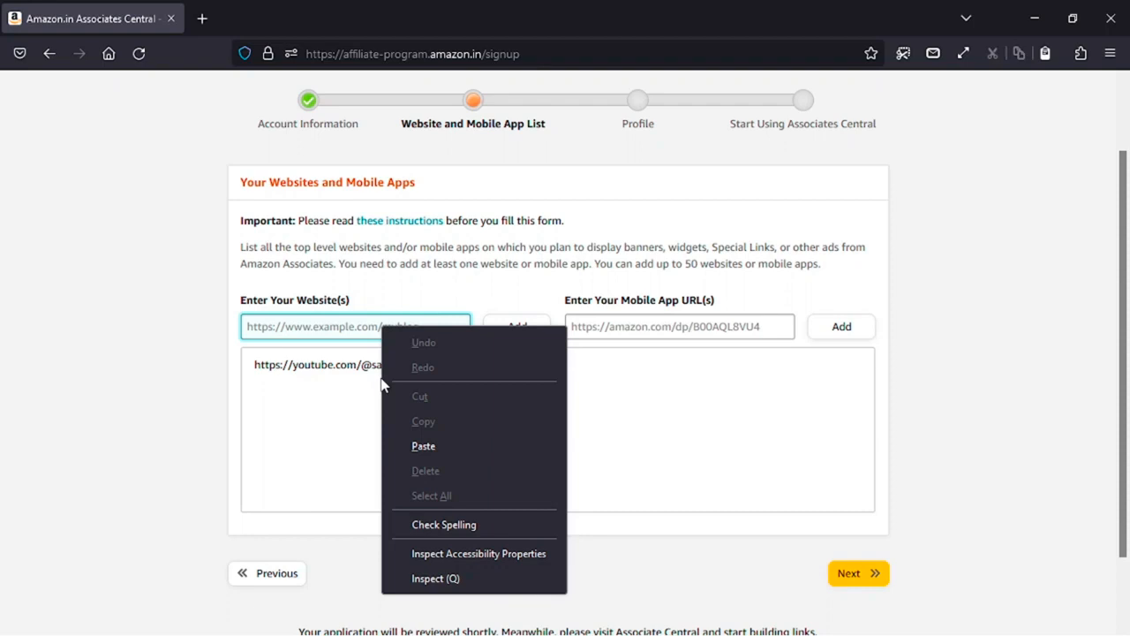
click(416, 437)
drag(460, 329, 361, 355)
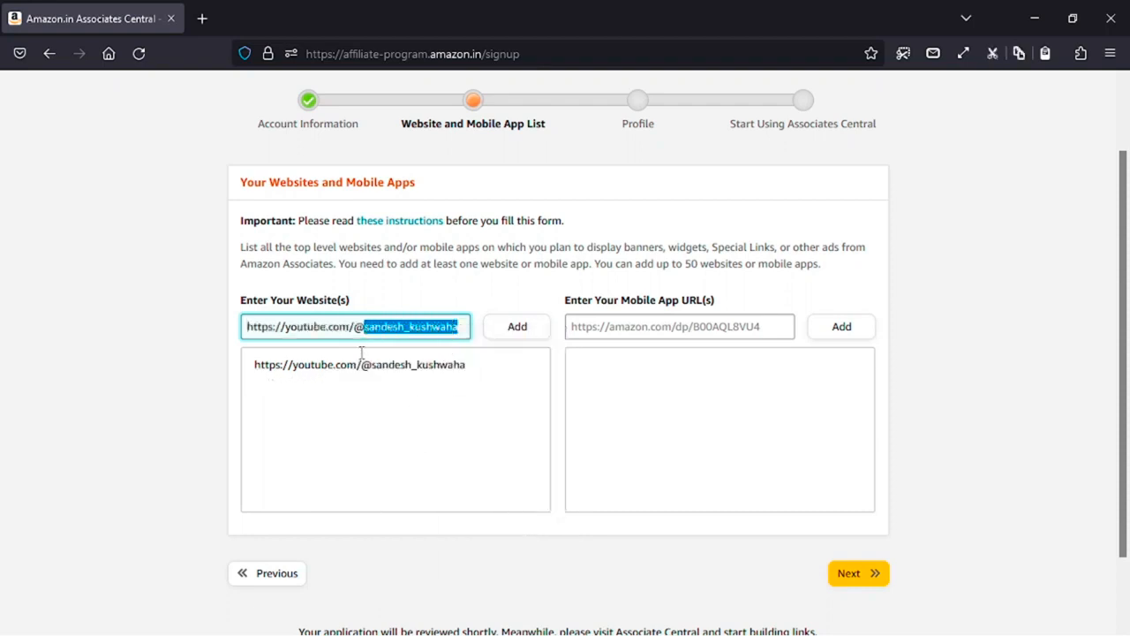
key(BackSpace)
text(c)
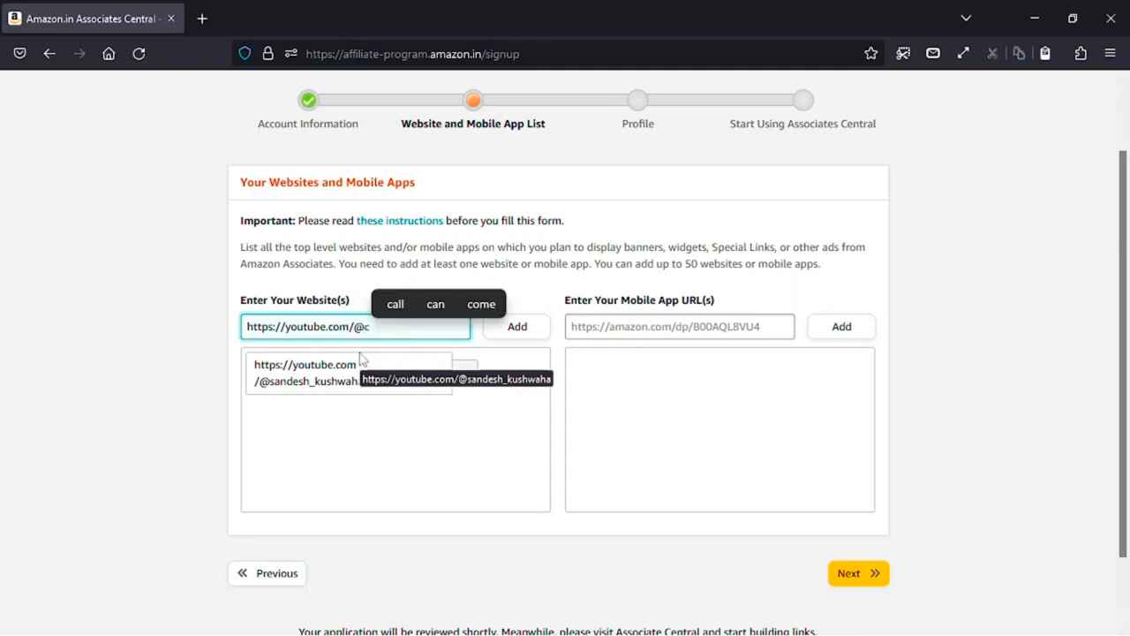
text(oolzcreator)
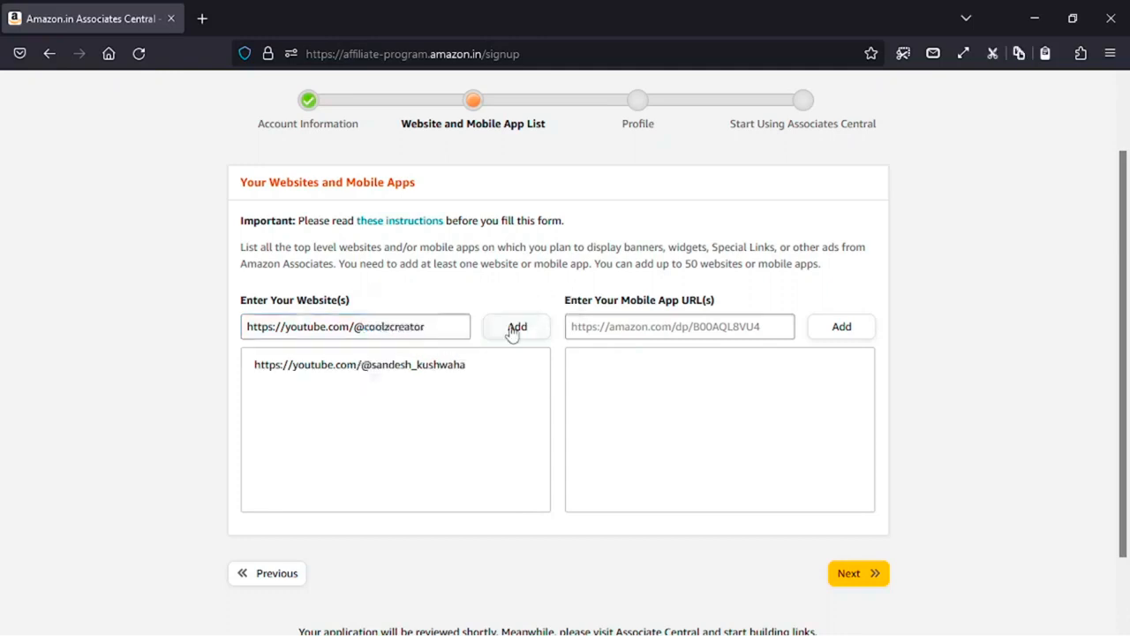
click(512, 330)
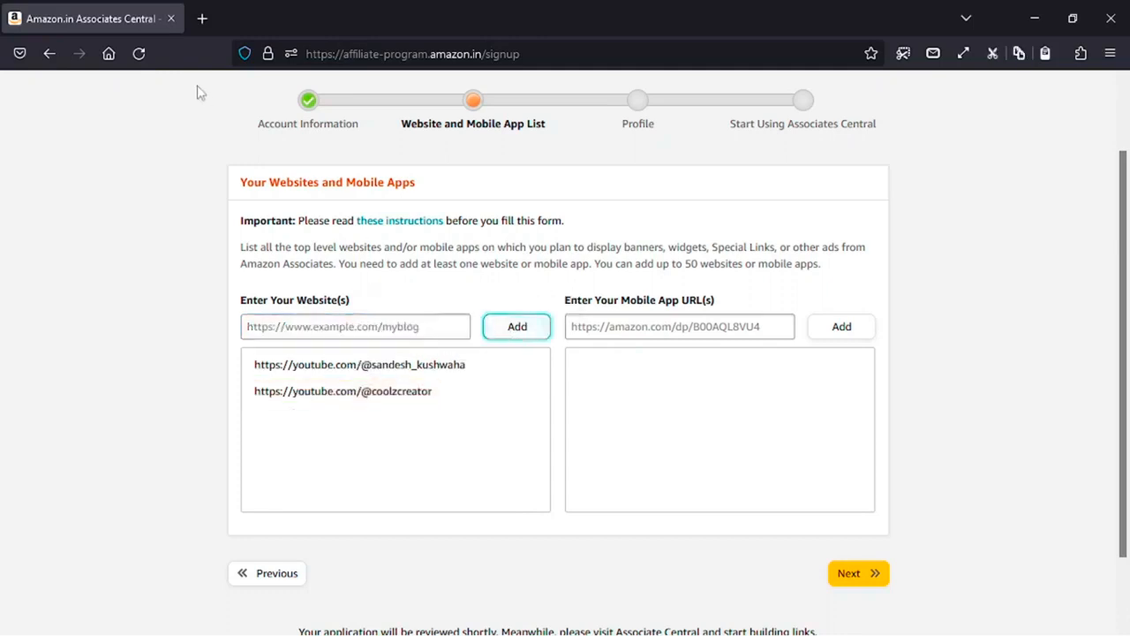
- Open the CoolzCreator blog in a new tab, copy its URL, and return to signup
click(205, 18)
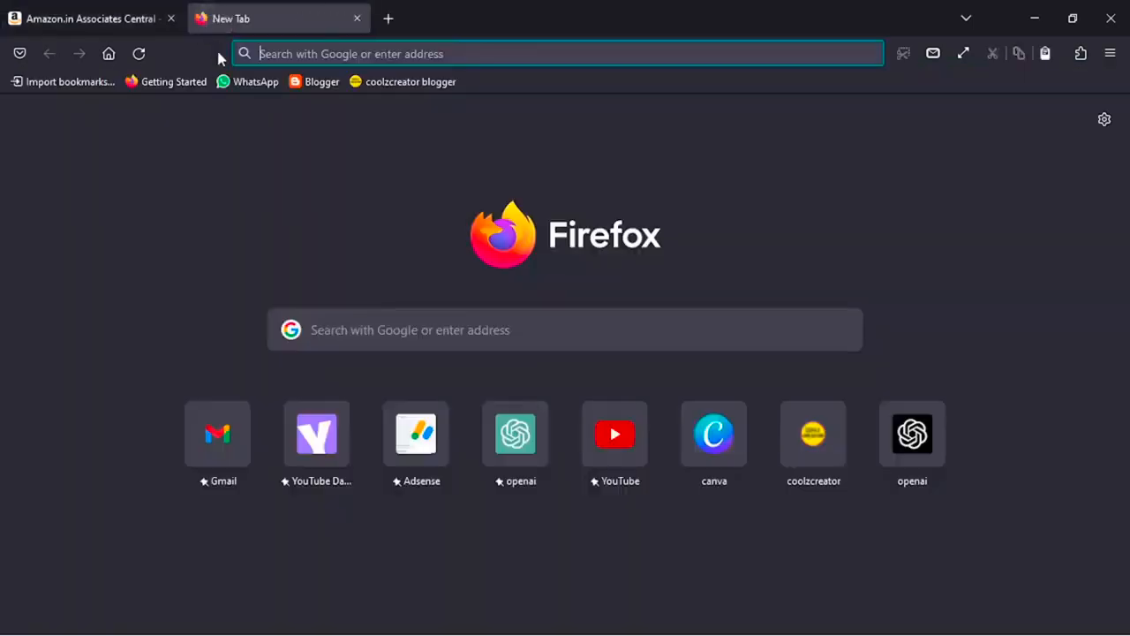
click(386, 86)
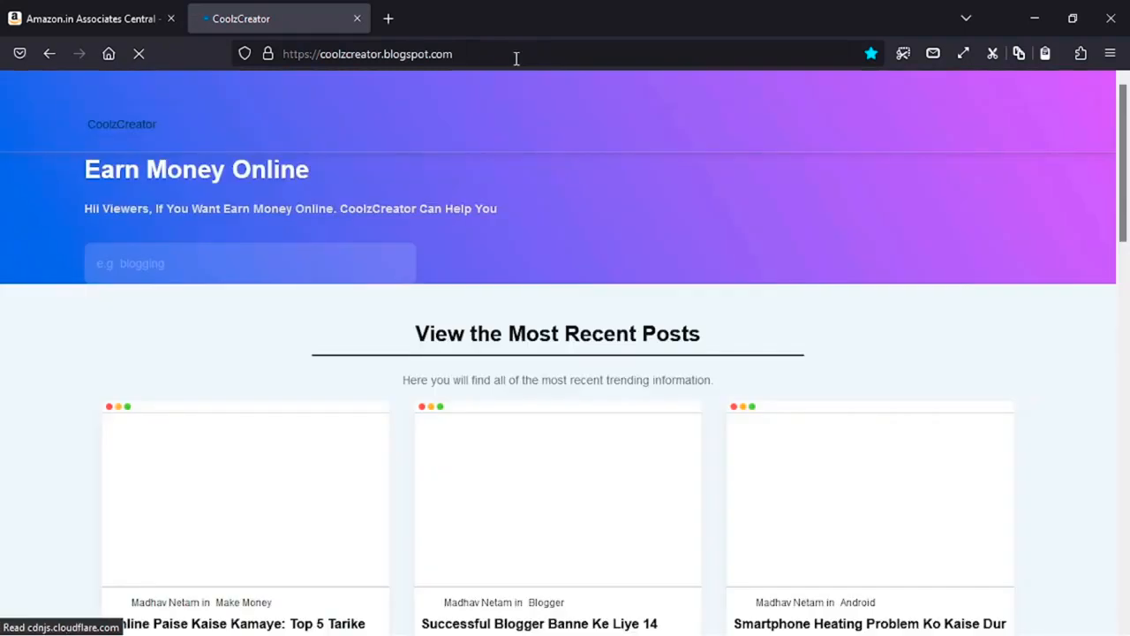
click(516, 54)
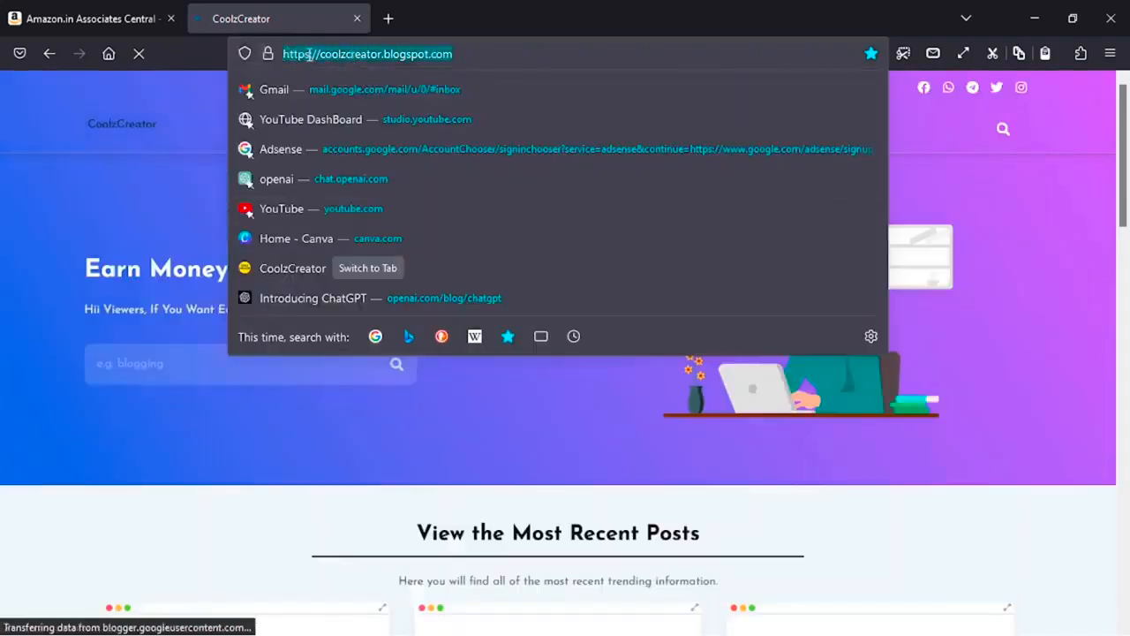
right_click(309, 55)
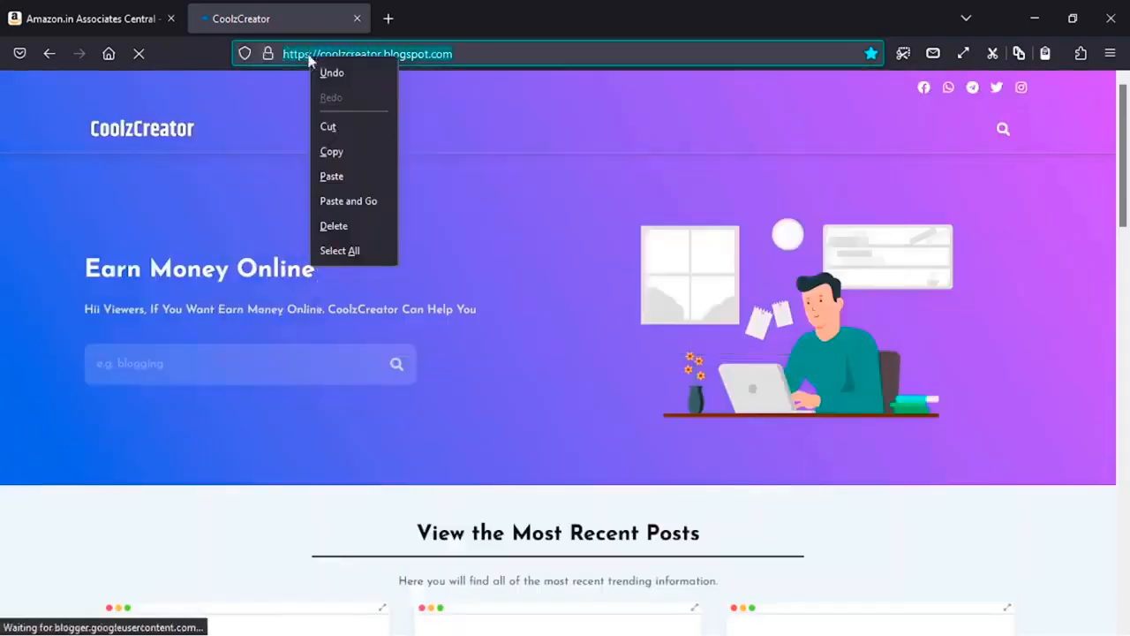
click(332, 152)
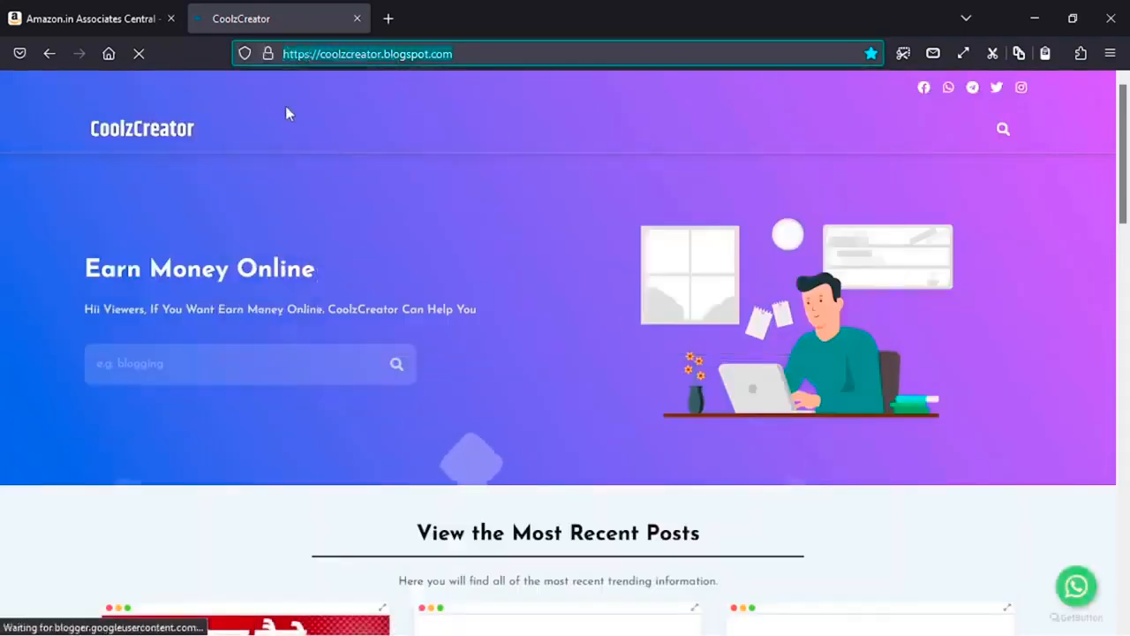
click(73, 15)
right_click(279, 324)
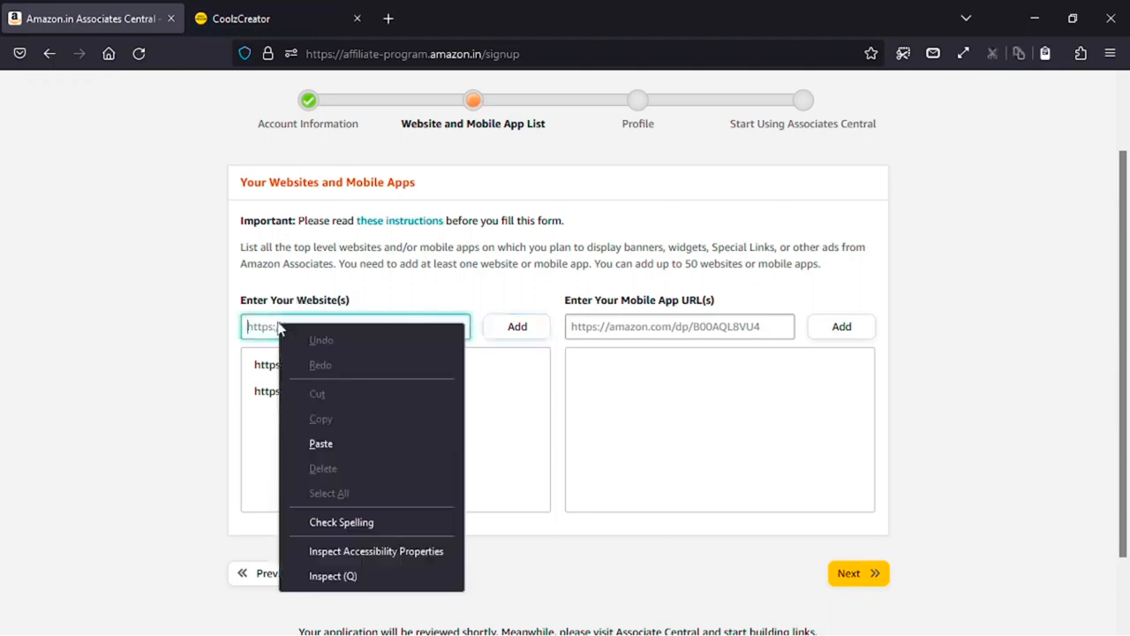
click(324, 443)
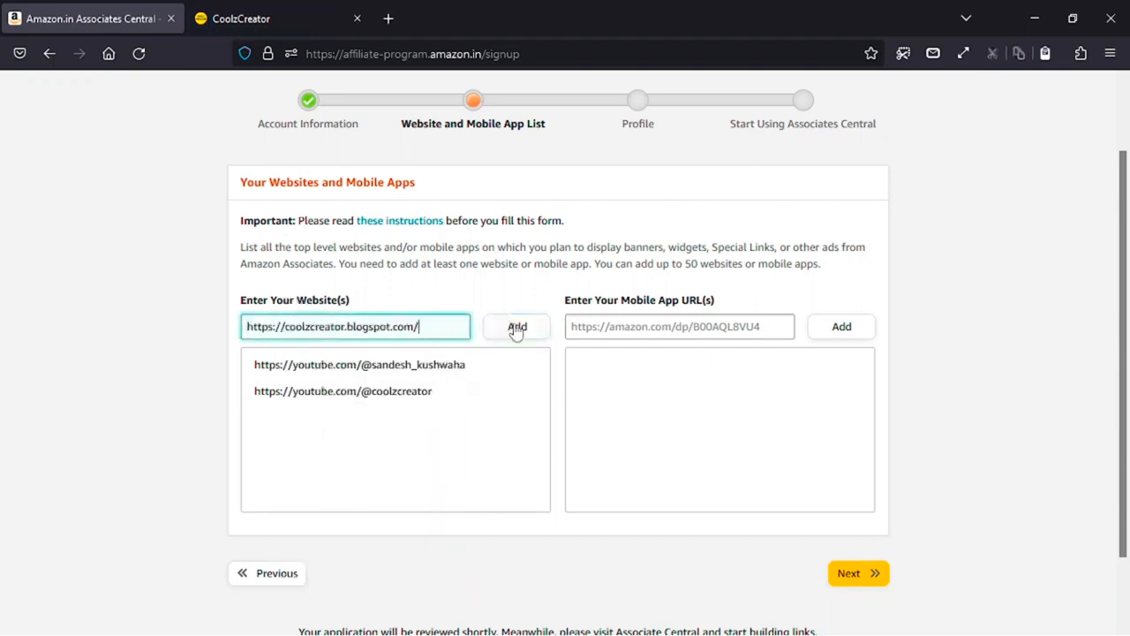
click(518, 328)
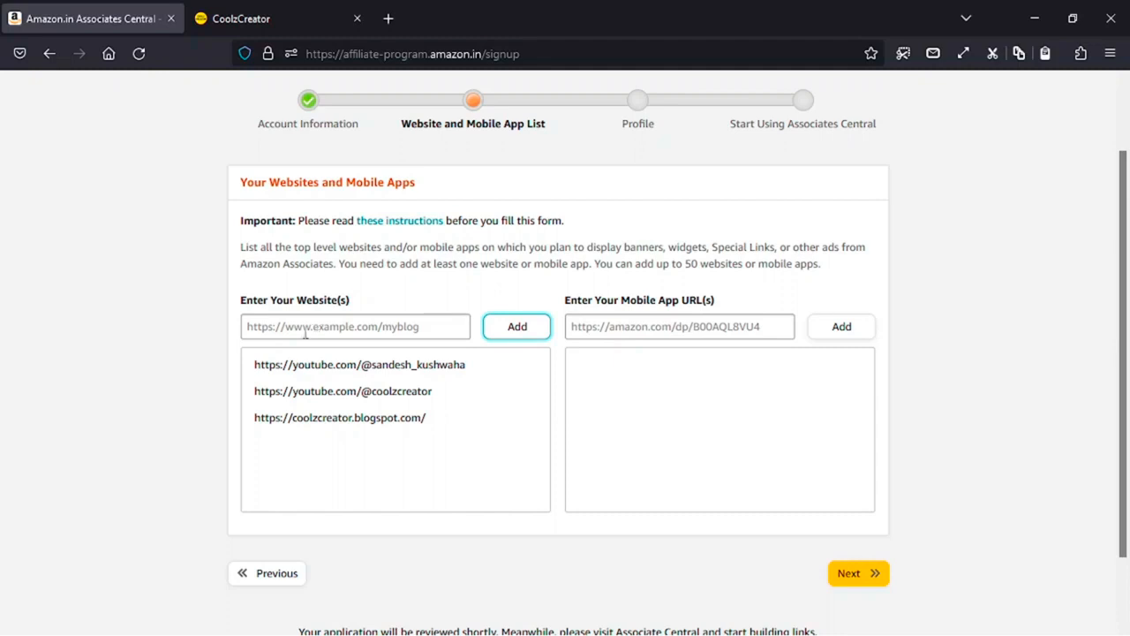
scroll(315, 384, down, 2)
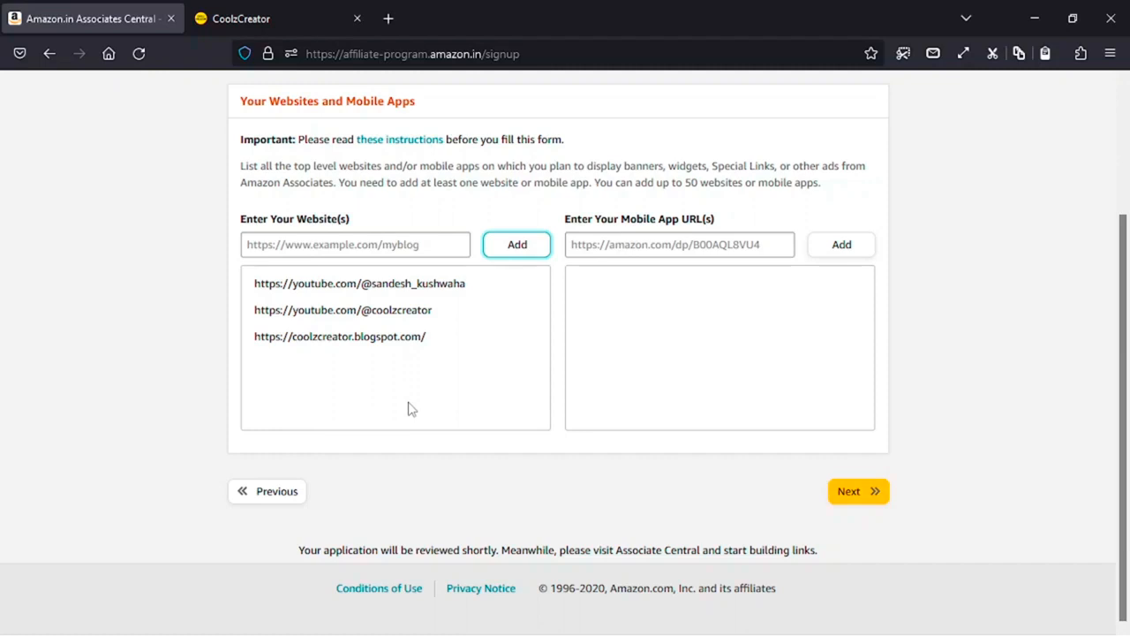
click(839, 492)
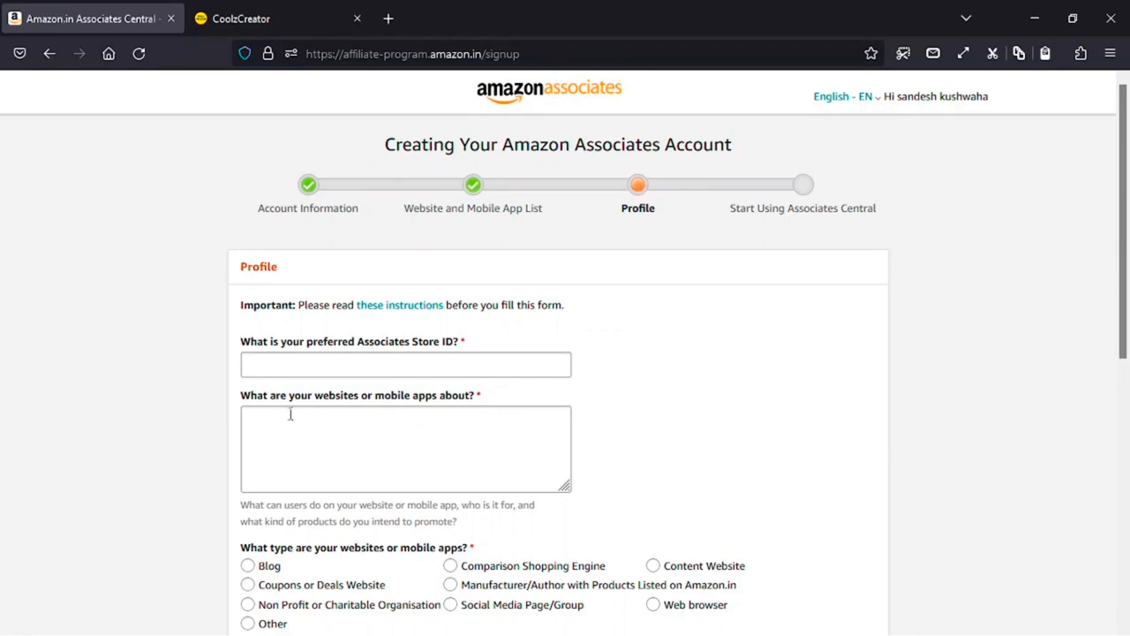
- Enter the preferred Store ID, ending with a capital K
mouse_move(475, 347)
mouse_down()
mouse_move(246, 346)
mouse_move(481, 343)
mouse_up()
click(415, 363)
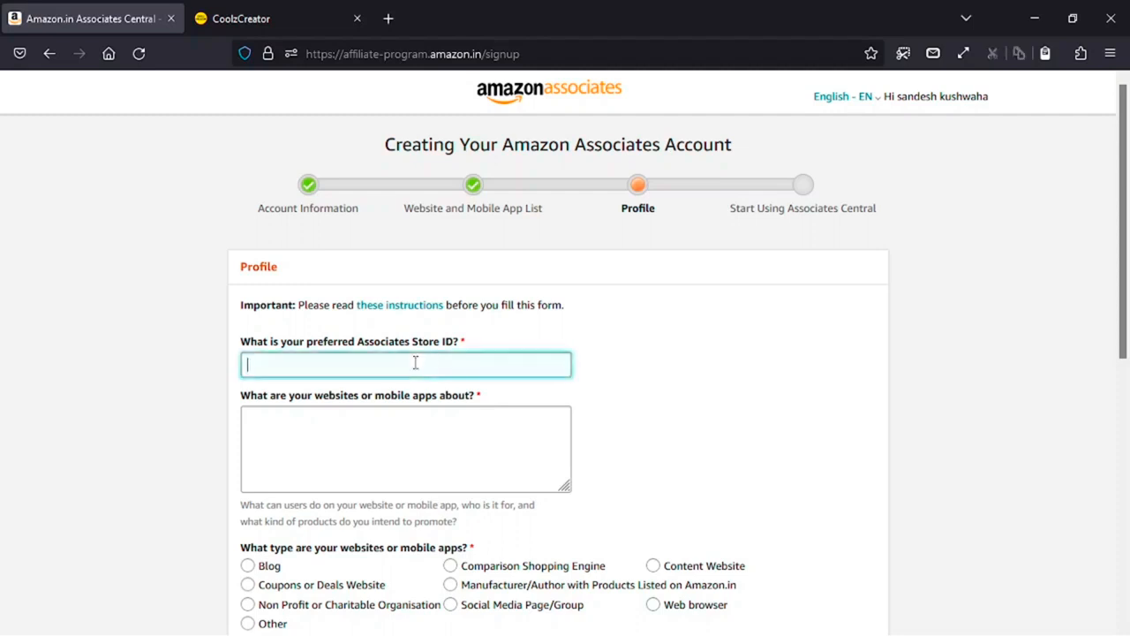
text(sandesh)
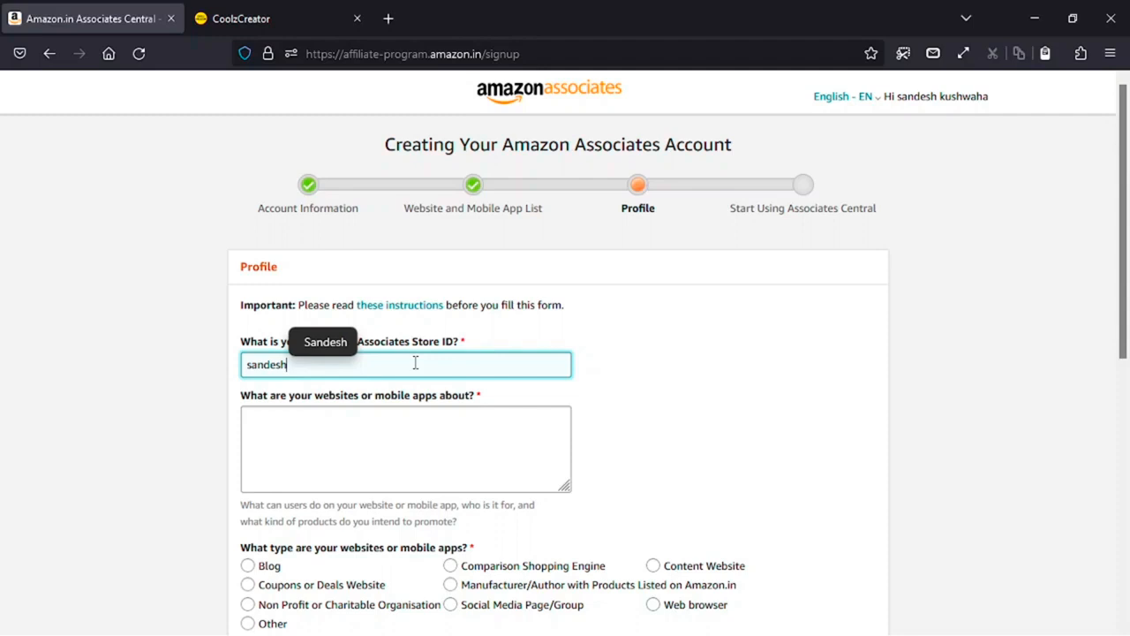
key(Caps_Lock)
text(K)
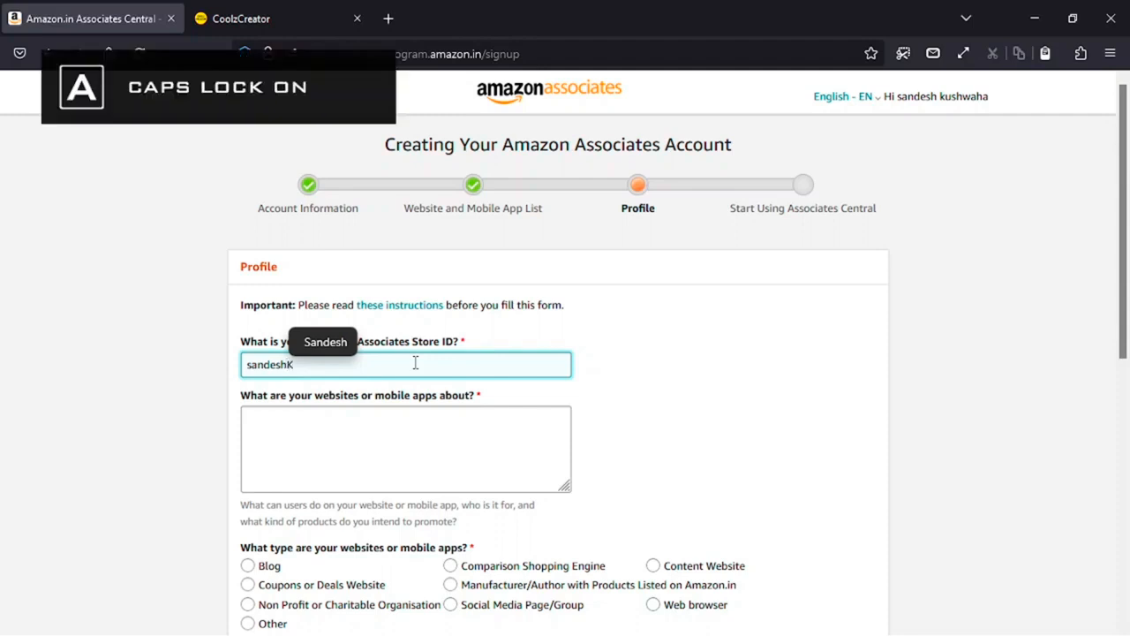
- Paste 'Youtube tips and tricks , mobiles and toys , books' as the websites description
click(355, 434)
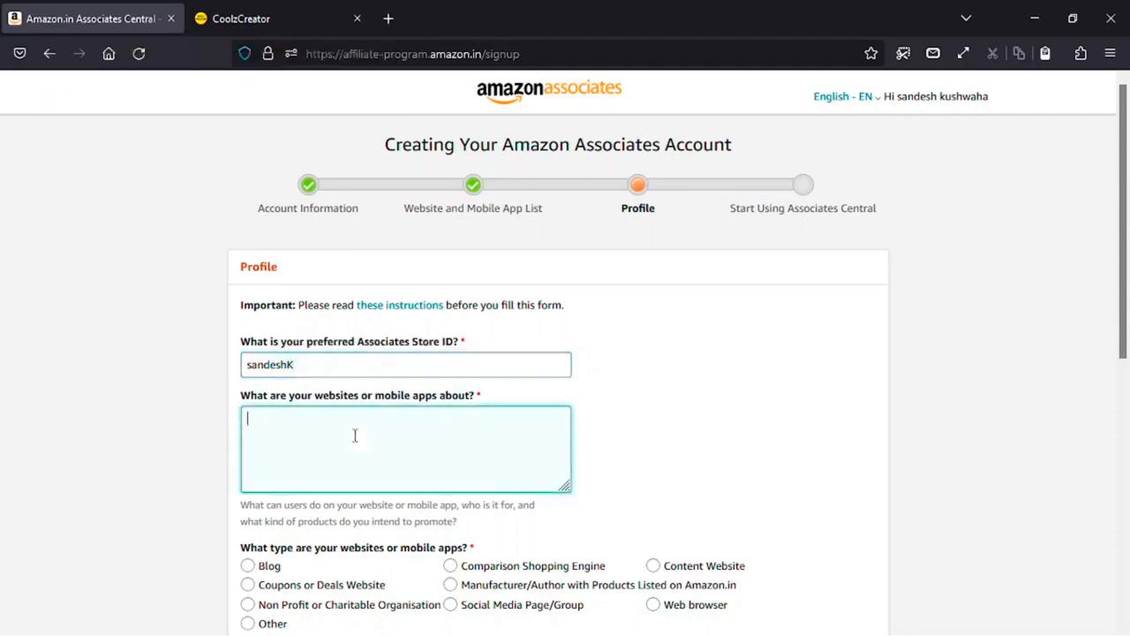
drag(241, 402, 518, 403)
click(517, 403)
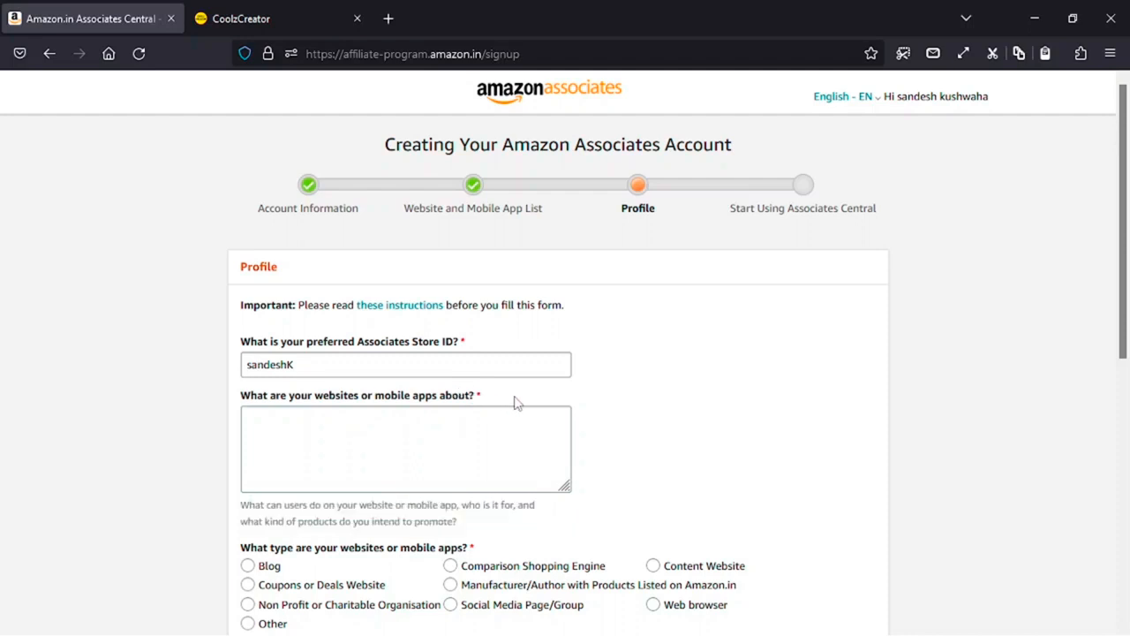
click(504, 421)
key(ctrl+v)
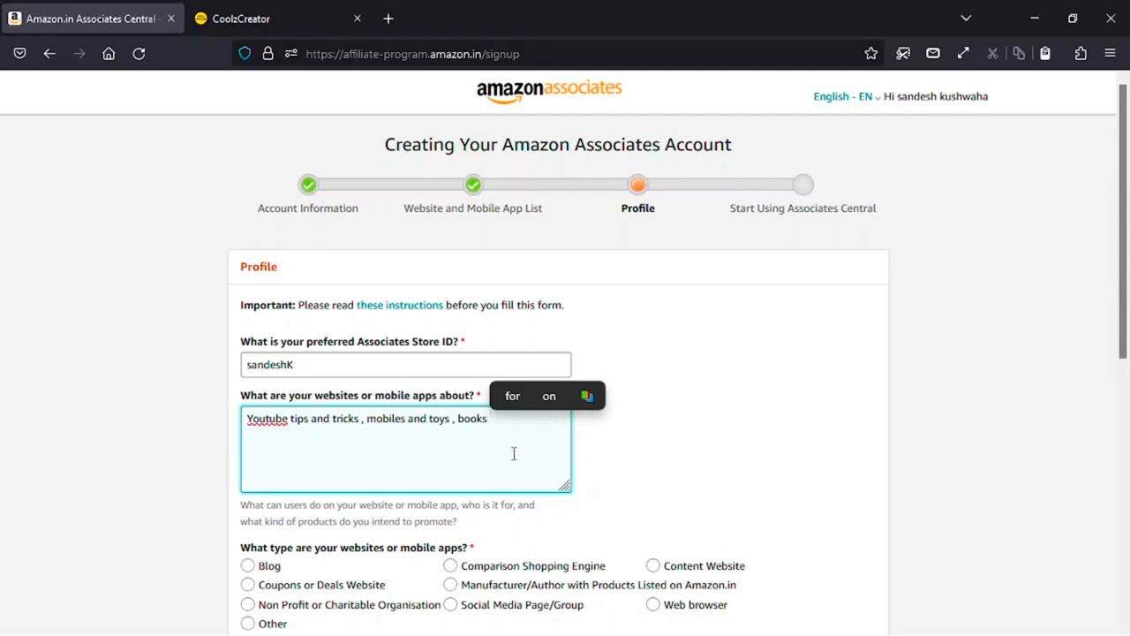
scroll(513, 453, down, 2)
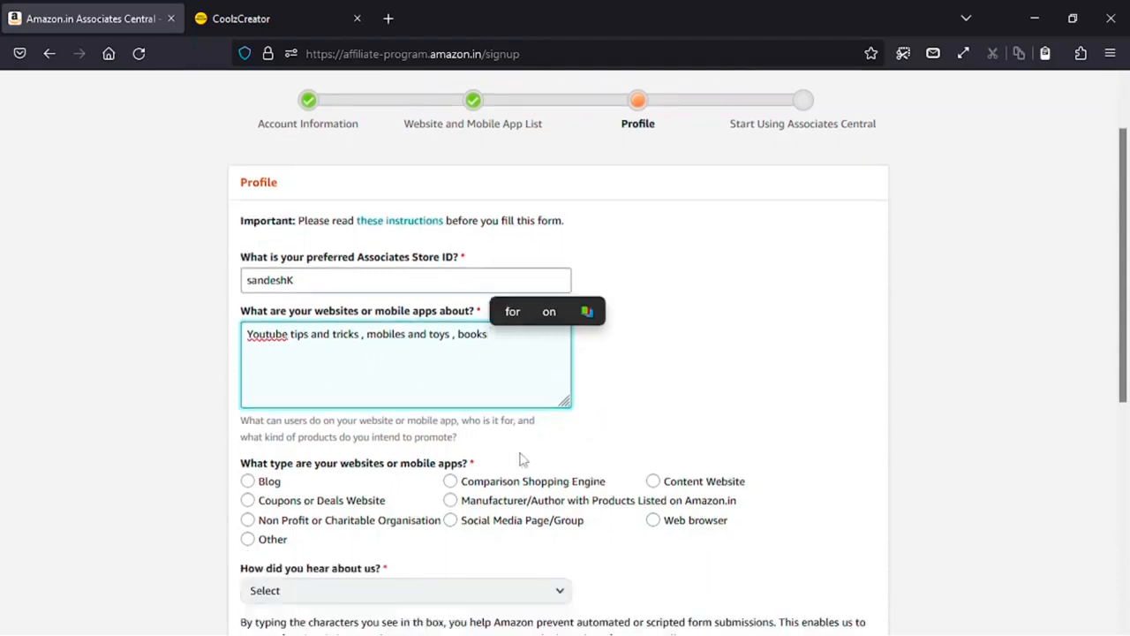
scroll(519, 460, down, 4)
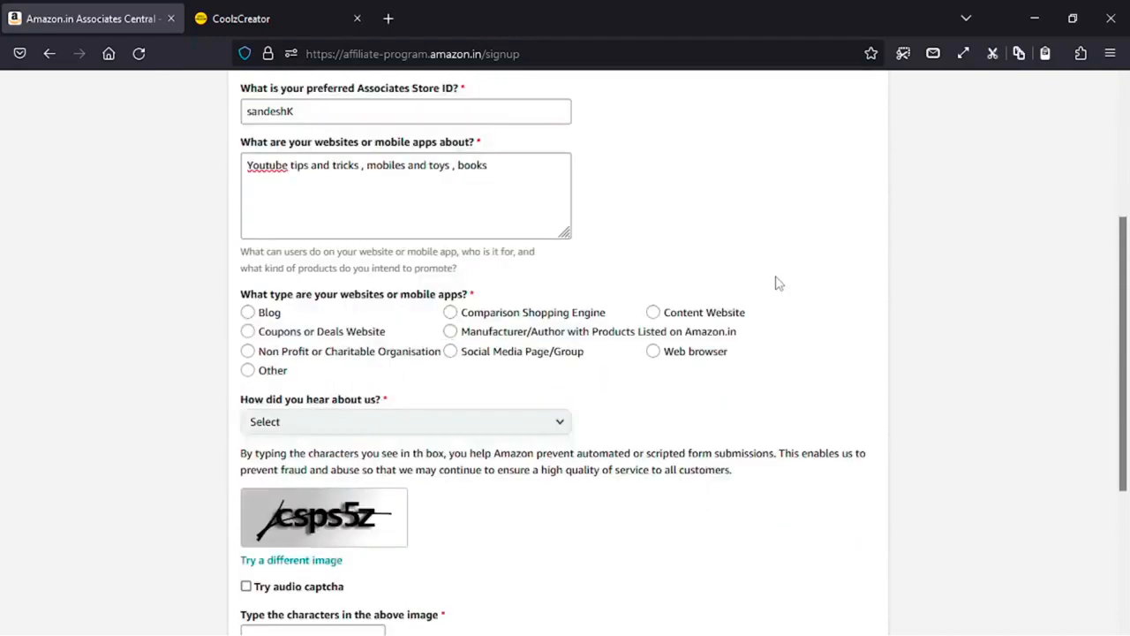
- Set the website type to Content Website
click(325, 318)
click(250, 316)
click(250, 316)
click(451, 315)
click(251, 316)
click(653, 314)
scroll(249, 326, down, 2)
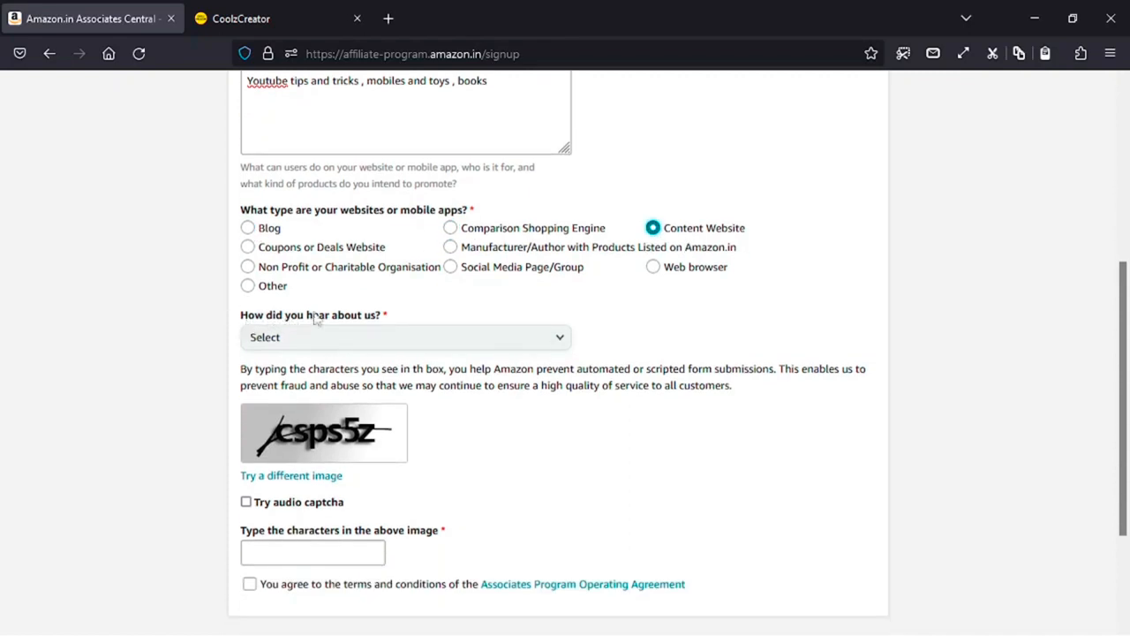
- Answer 'From the Amazon.in Site' for how you heard about the program
click(381, 338)
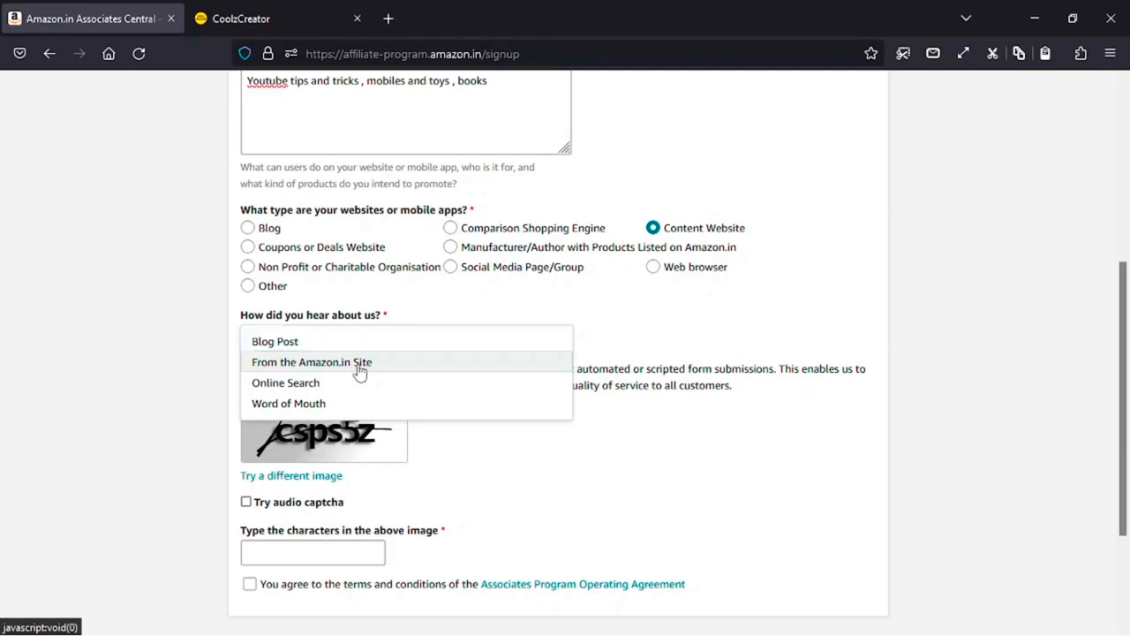
click(359, 371)
click(408, 344)
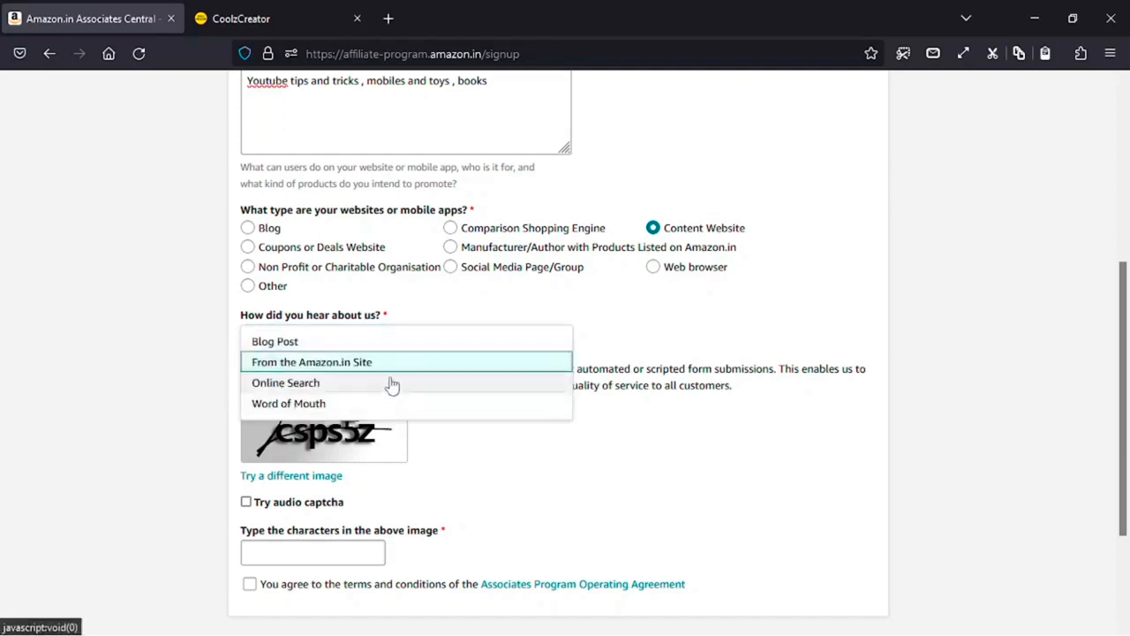
click(616, 334)
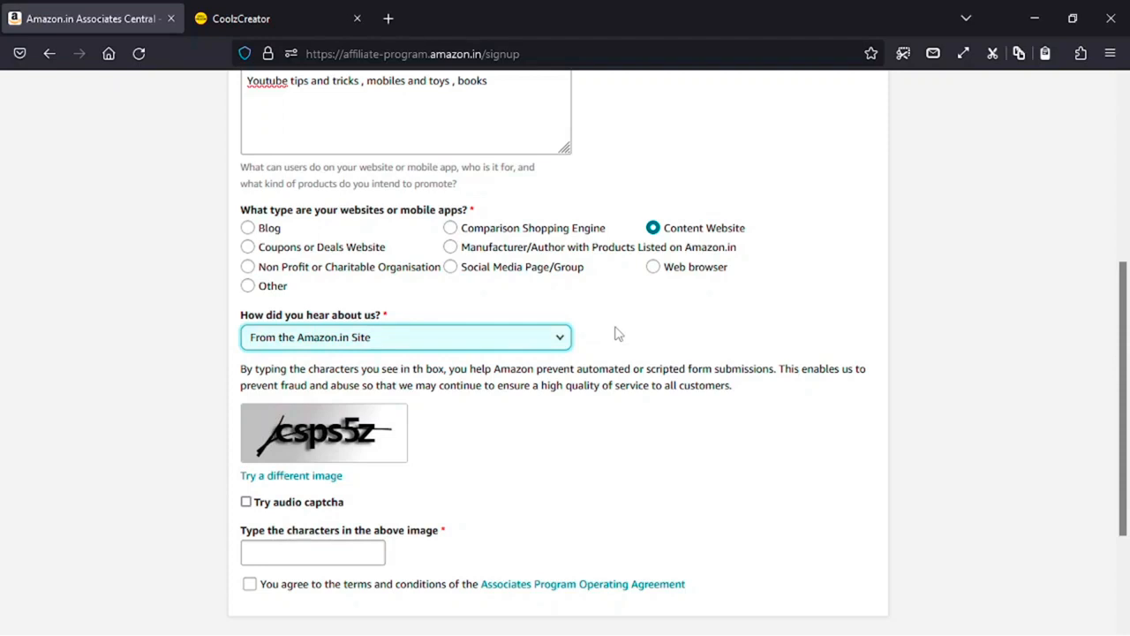
scroll(619, 334, down, 3)
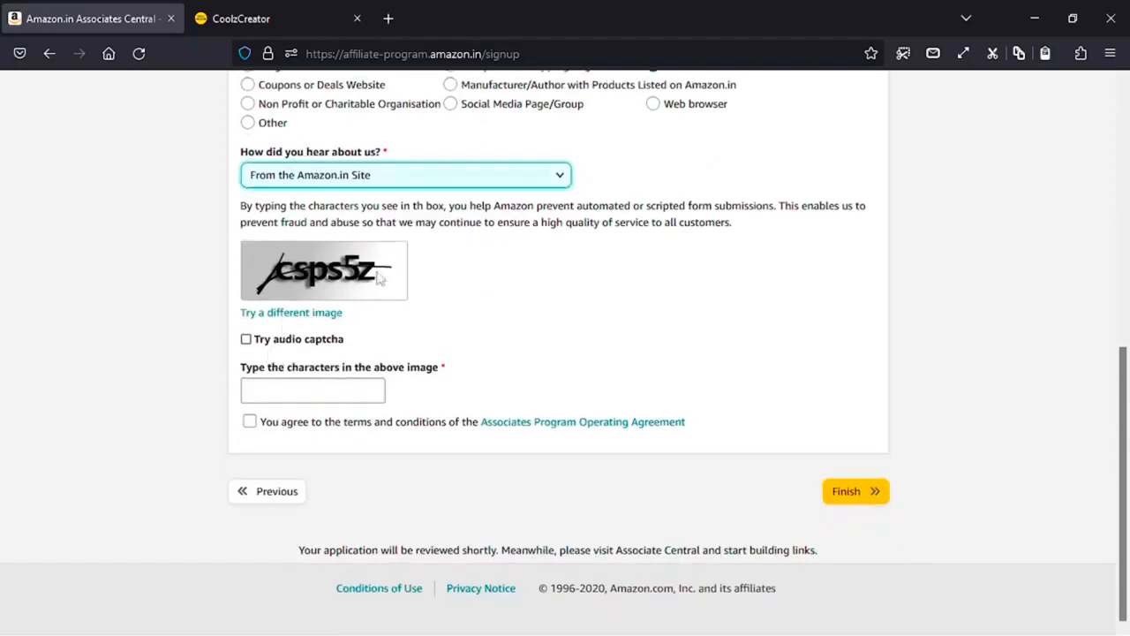
- Enter the captcha characters, accept the Operating Agreement, and click Finish
click(314, 395)
key(Caps_Lock)
text(csps5z)
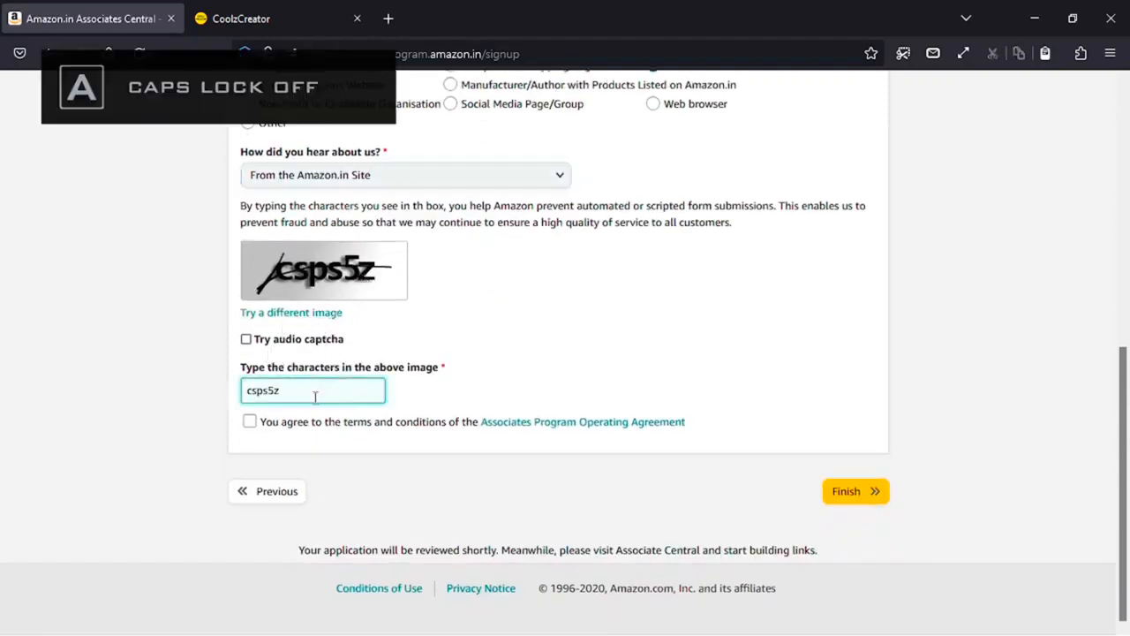
click(249, 422)
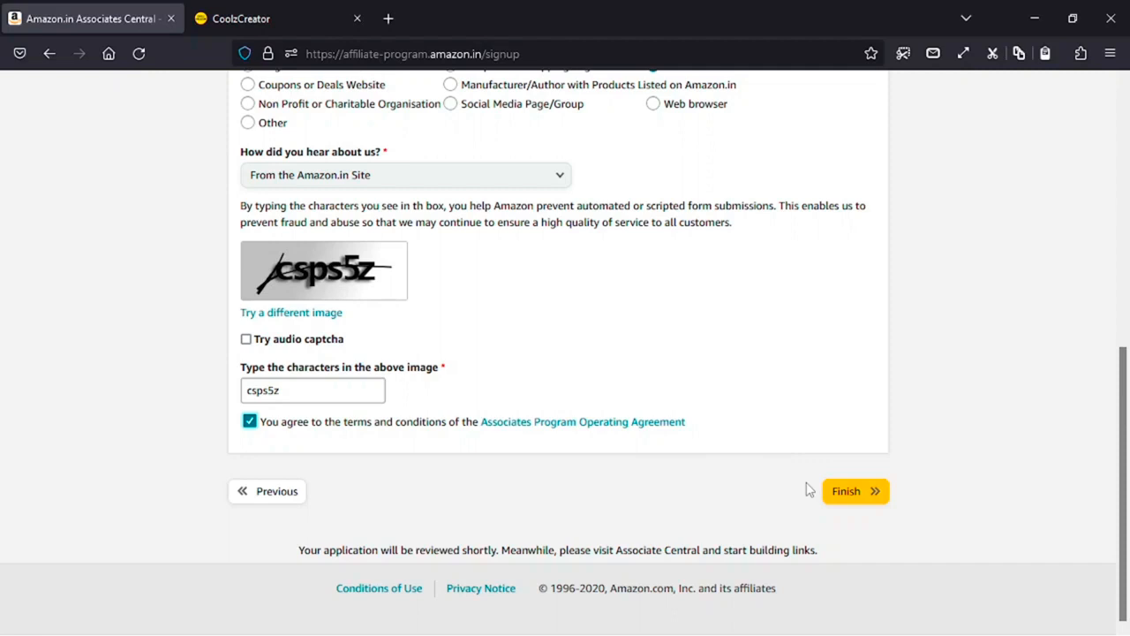
click(844, 498)
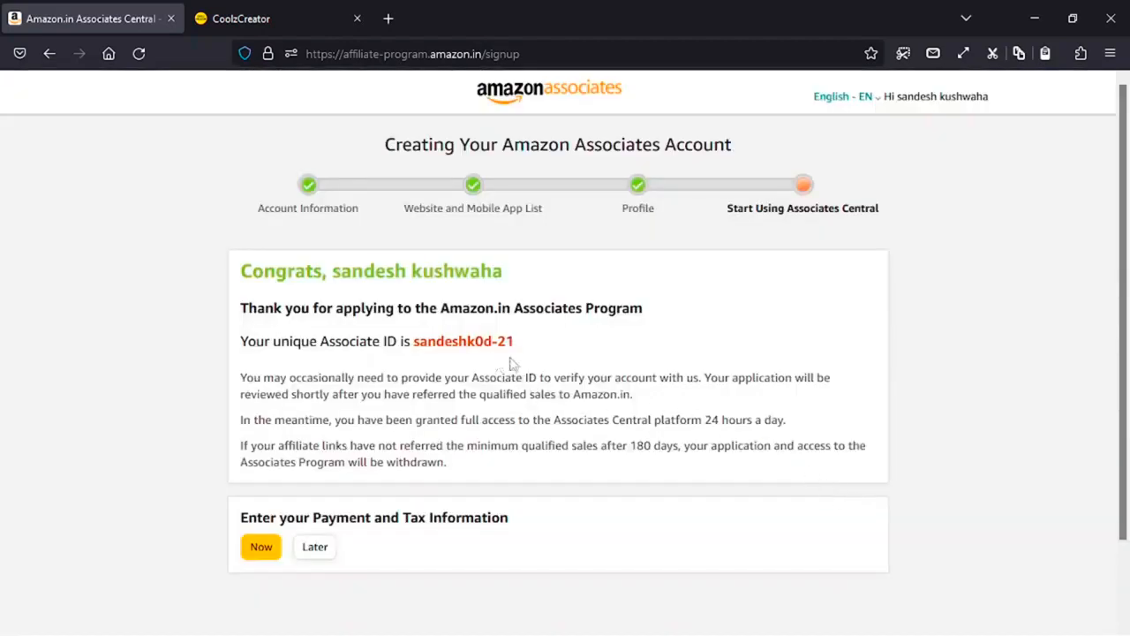
- Note the new Associate ID on the Congrats page and defer payment and tax details with Later
drag(516, 343, 402, 342)
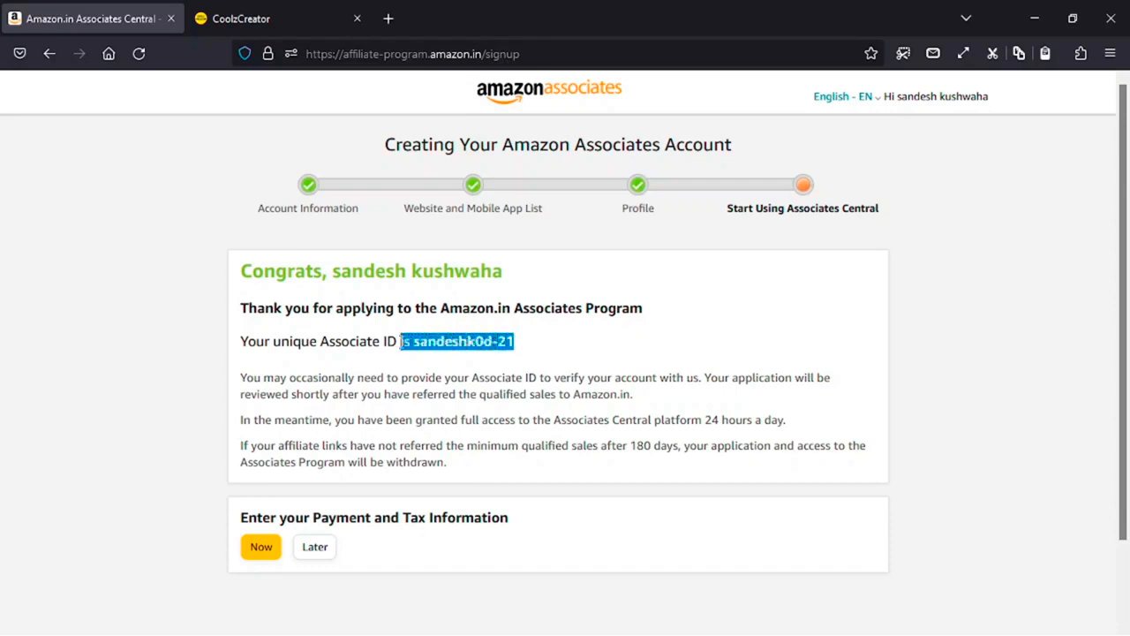
scroll(323, 468, down, 2)
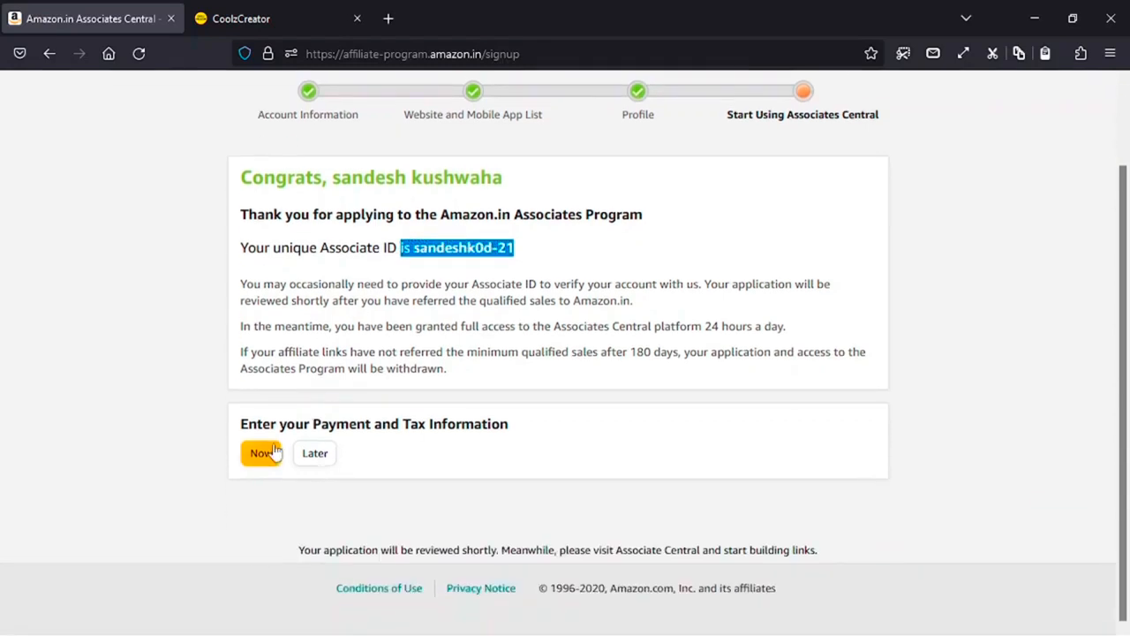
drag(536, 434, 243, 427)
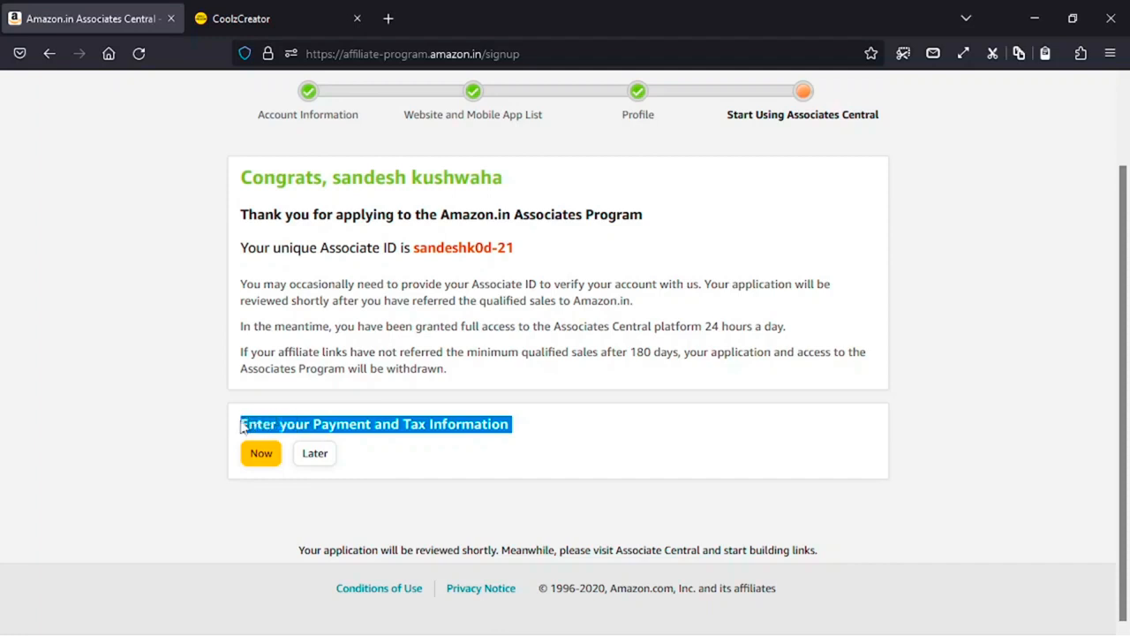
click(374, 457)
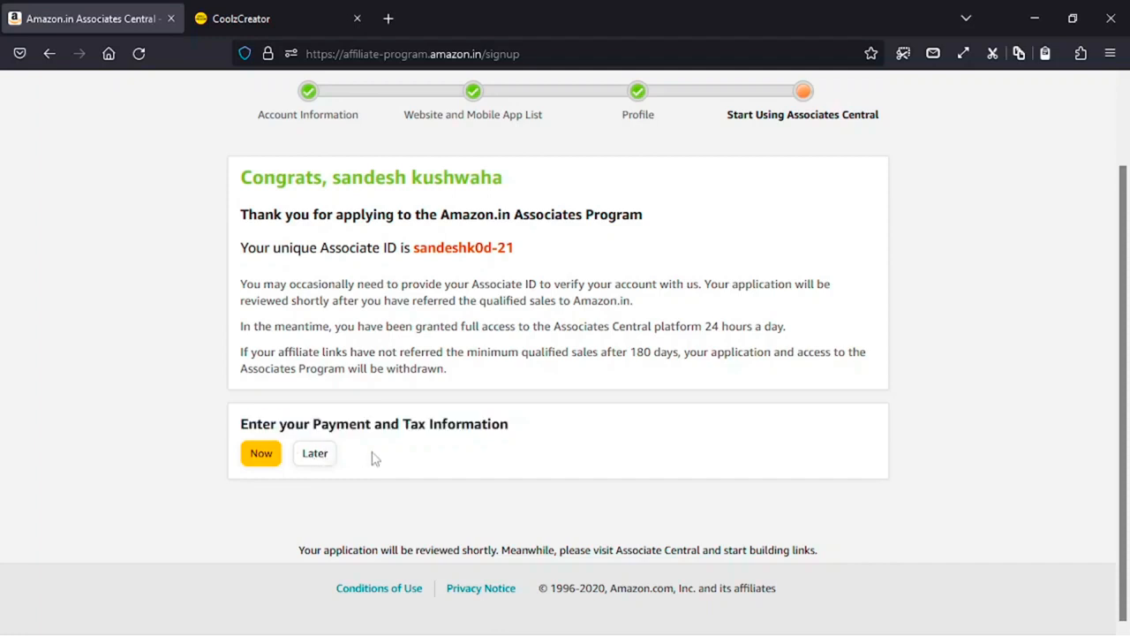
click(320, 459)
- Dismiss the tour, review the ₹0.00 Earnings Overview, and show the Tools list (SiteStripe, Link Checker, Product Advertising API)
click(564, 393)
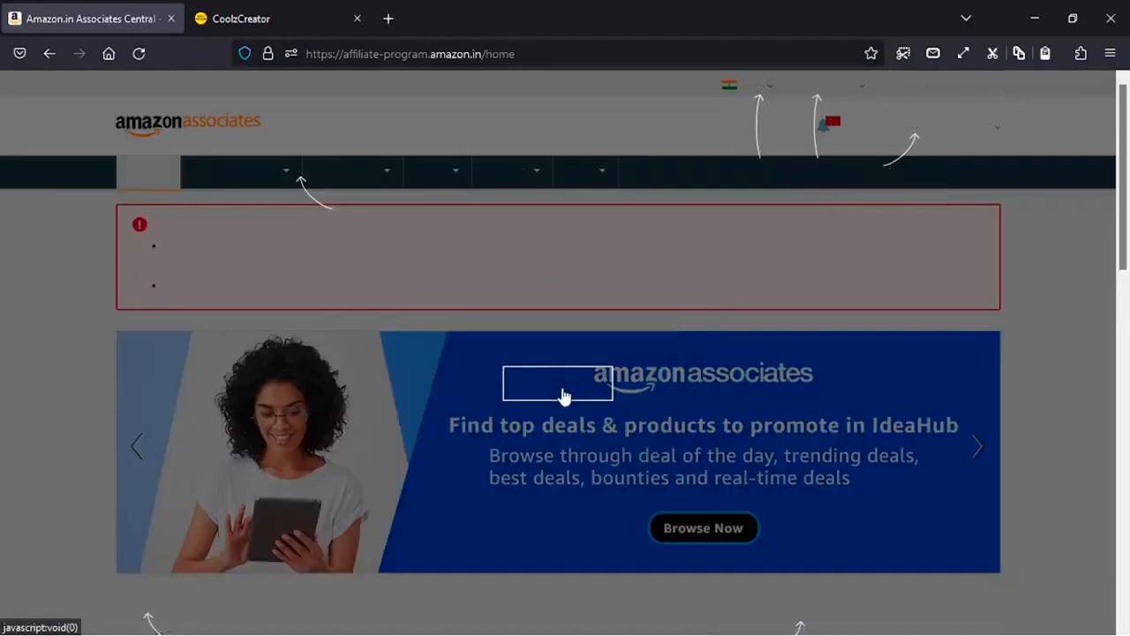
scroll(556, 392, down, 1)
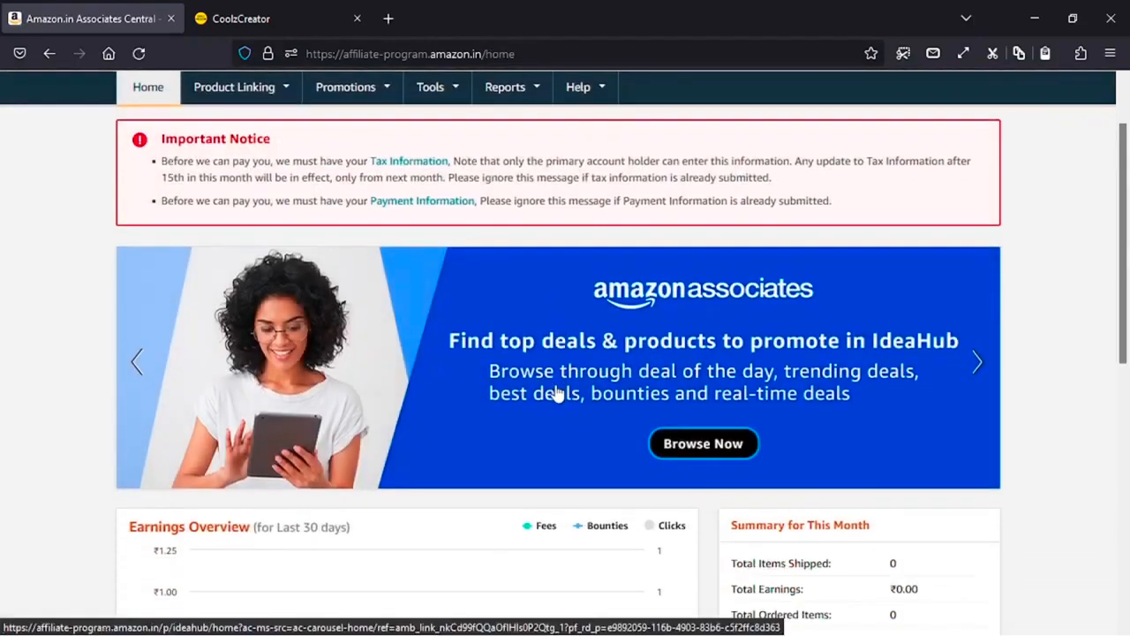
scroll(557, 393, down, 2)
scroll(556, 392, down, 4)
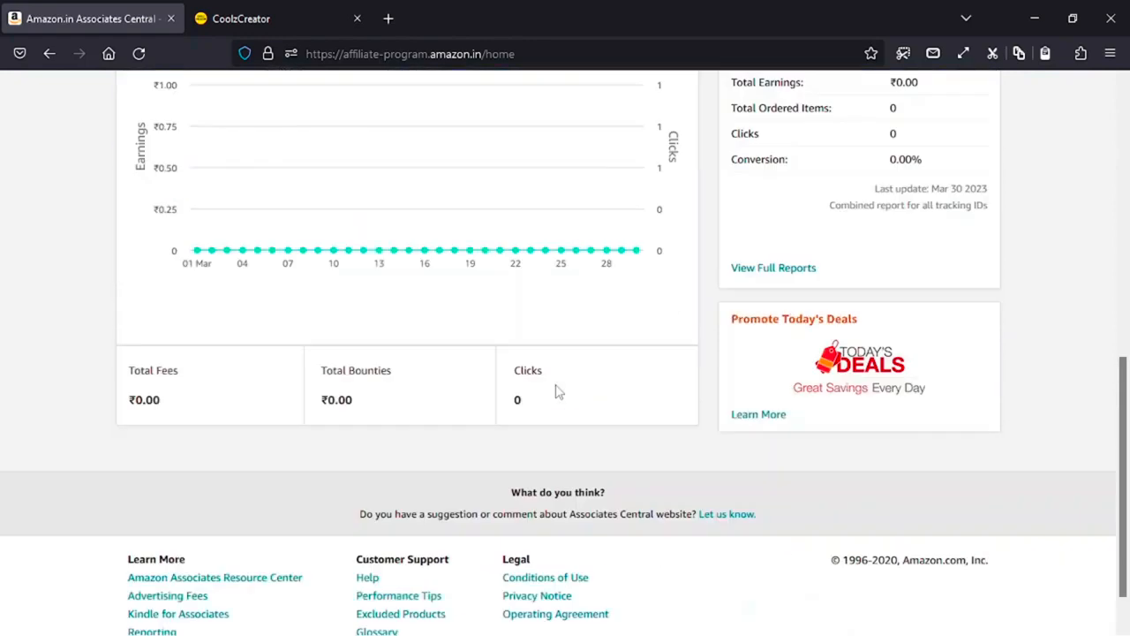
scroll(556, 392, up, 2)
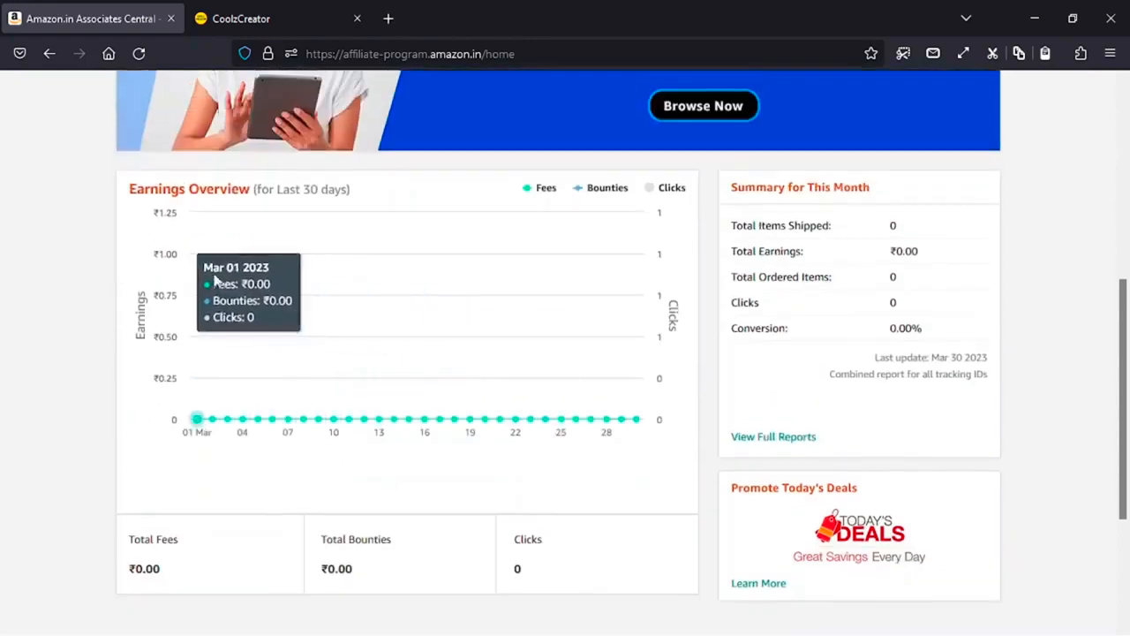
scroll(601, 308, down, 1)
scroll(675, 292, up, 1)
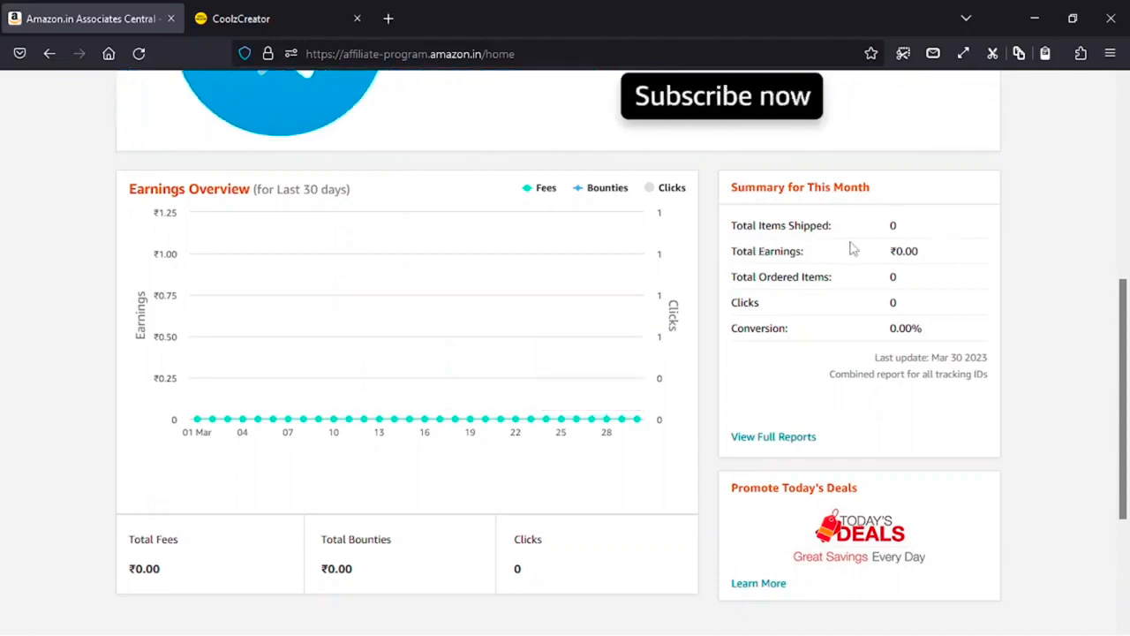
scroll(851, 245, up, 5)
mouse_move(381, 172)
mouse_move(441, 174)
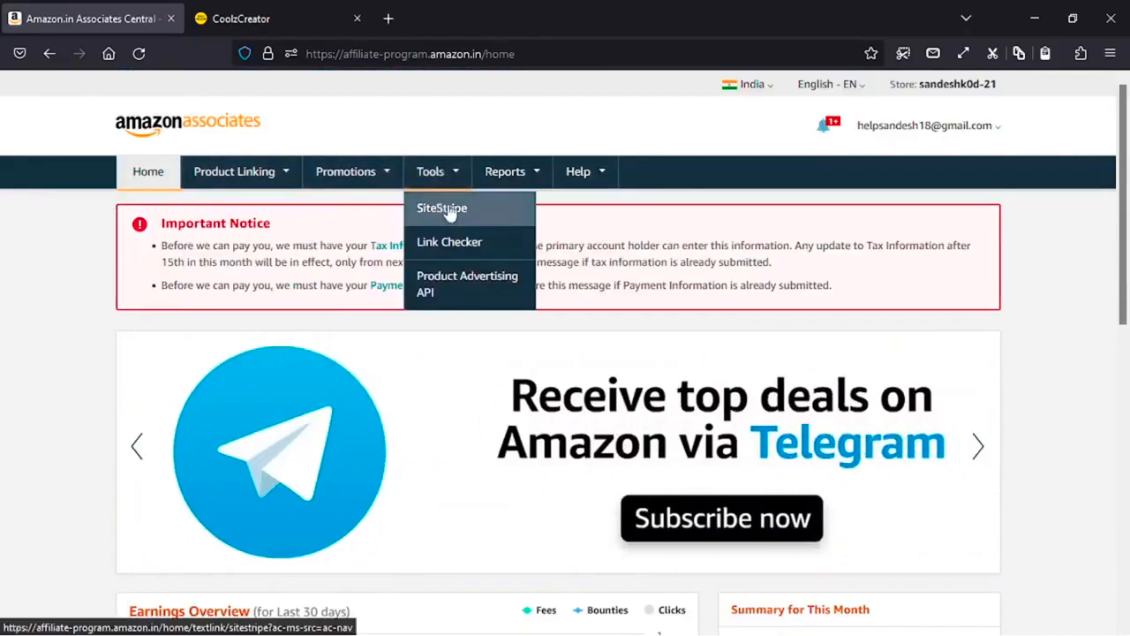
- Open the Tools > SiteStripe page, look it over, then start a blank new Firefox tab
click(462, 214)
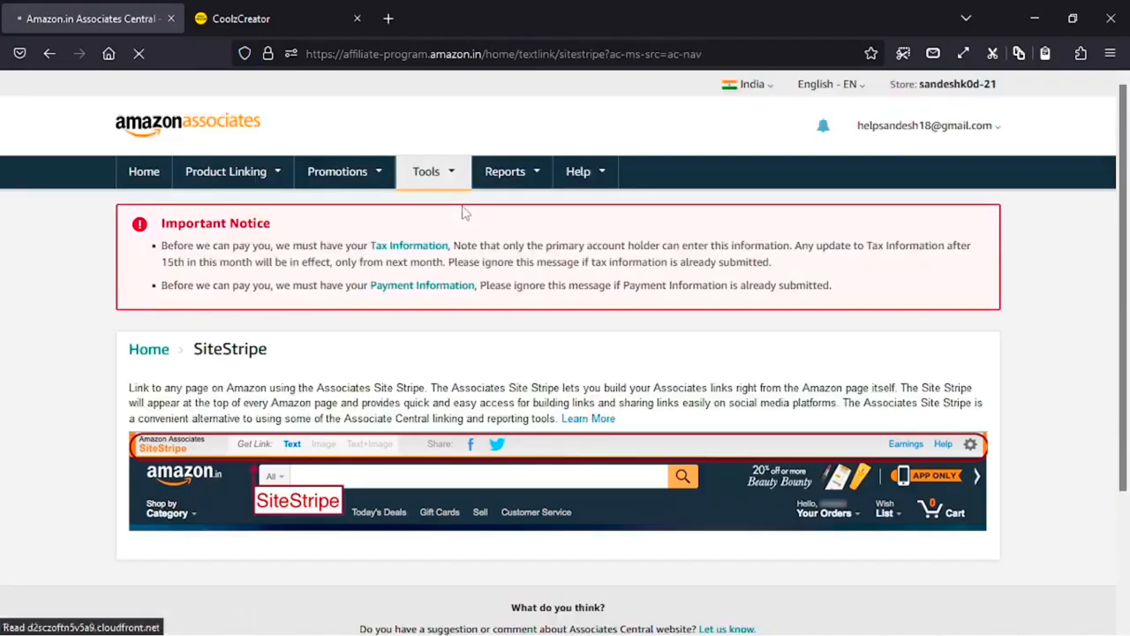
scroll(461, 216, down, 2)
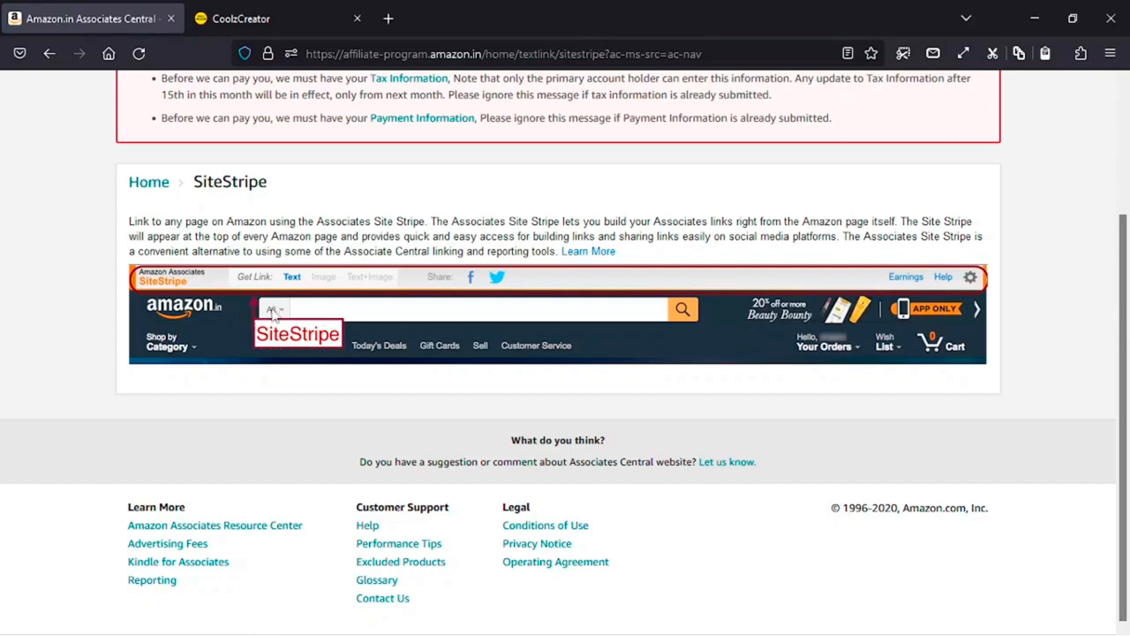
scroll(273, 312, up, 2)
click(389, 17)
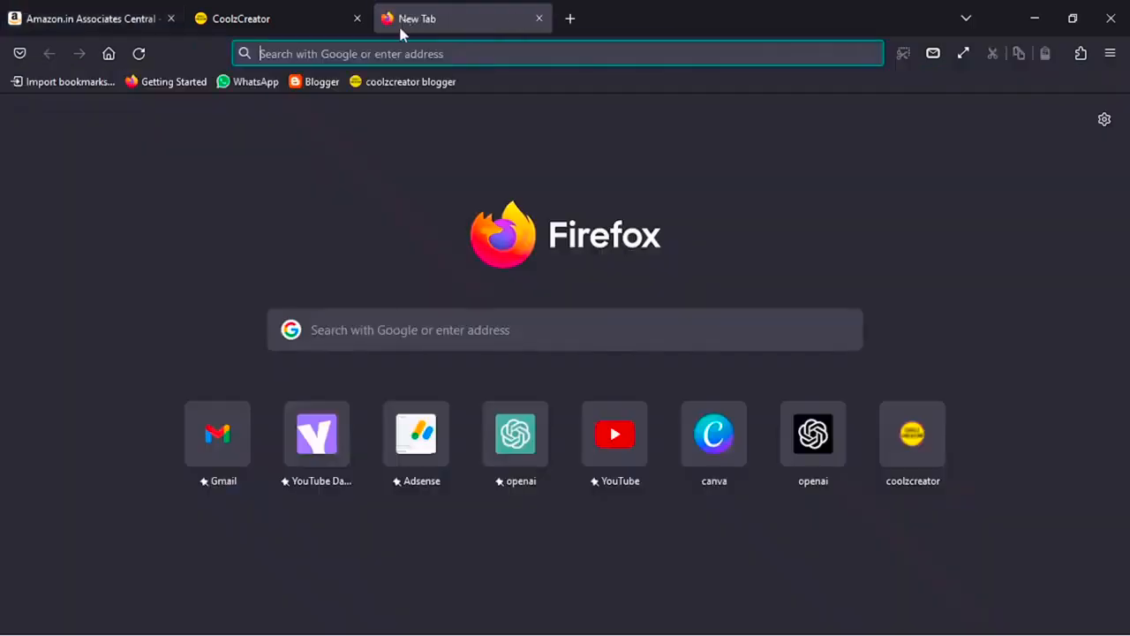
- Search amazon.in for 'boya m1 mic' and open the ₹699 Boya ByM1 microphone page
click(383, 53)
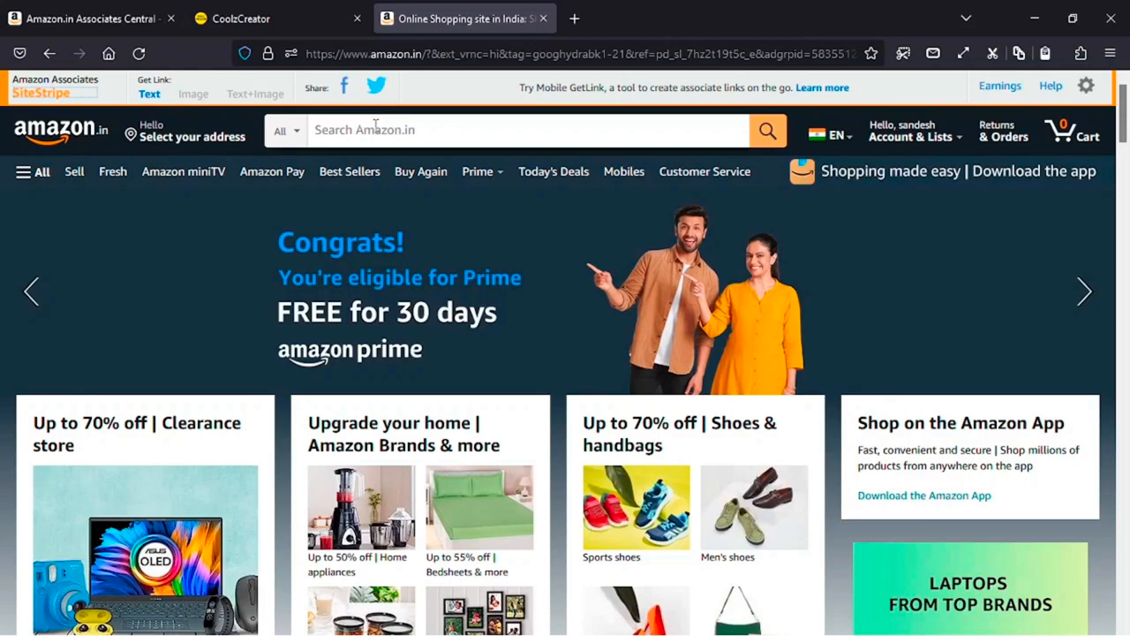
click(376, 125)
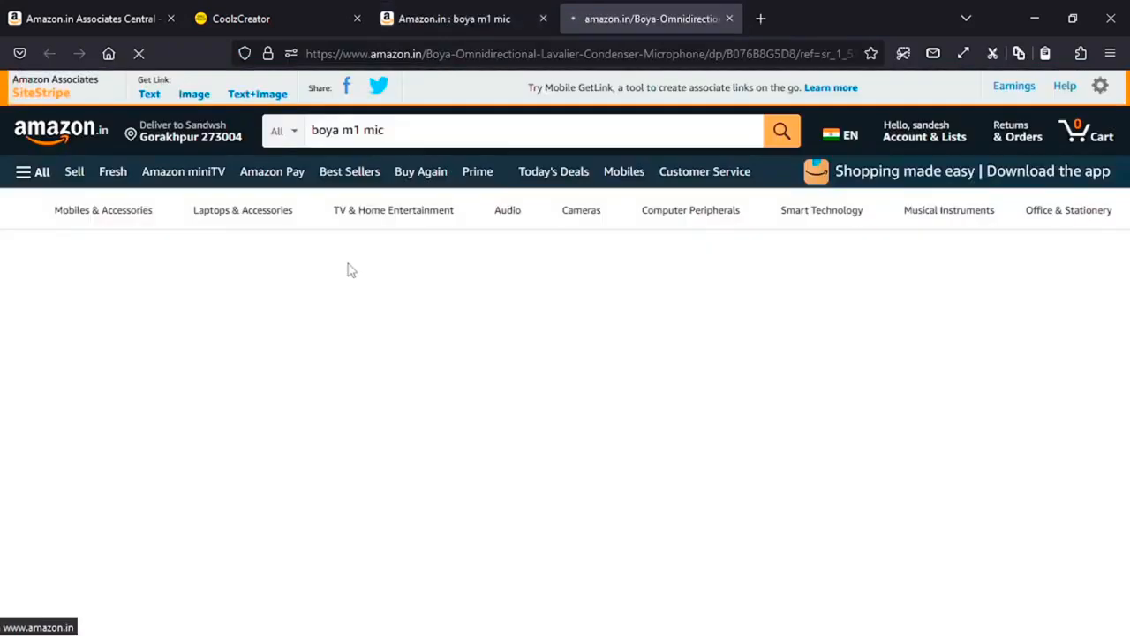
scroll(395, 339, down, 2)
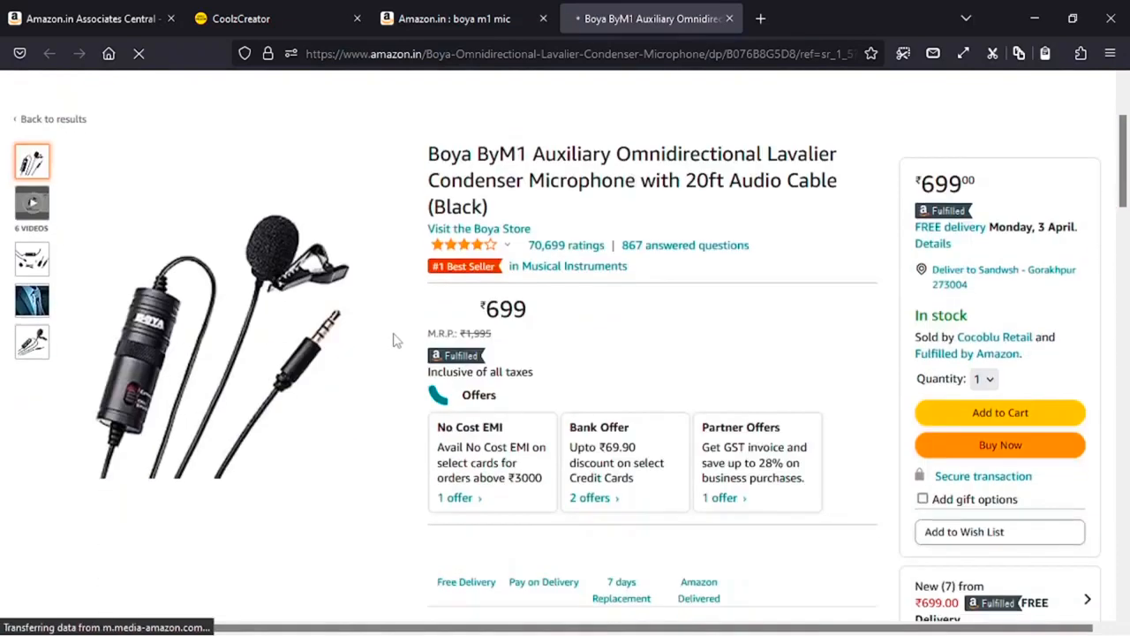
scroll(645, 281, up, 2)
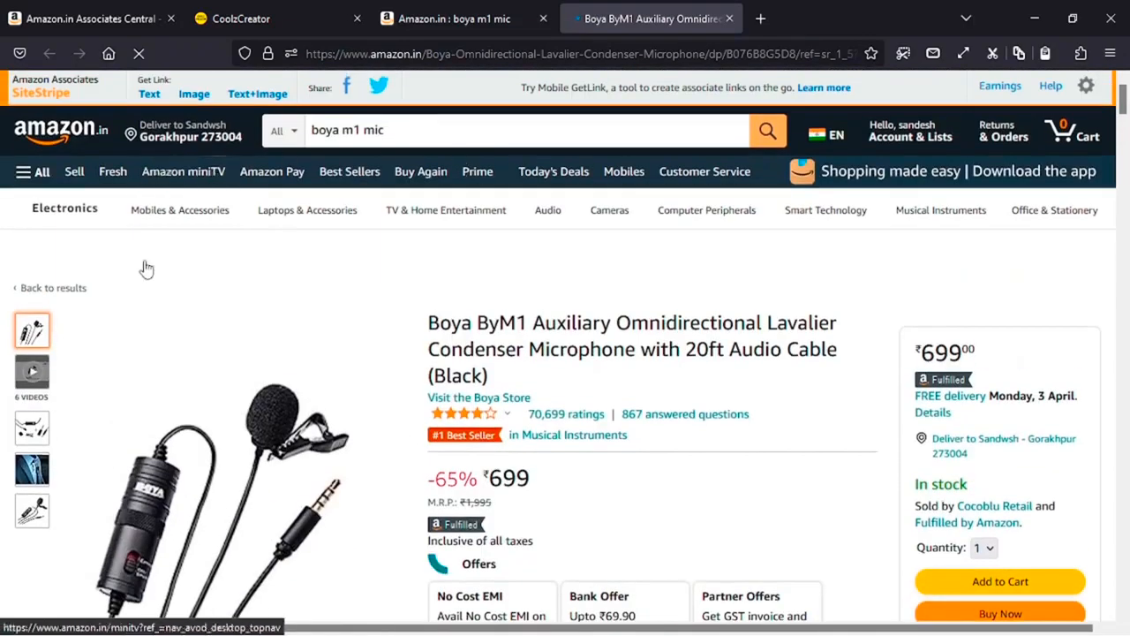
- Generate the SiteStripe text link for the Boya ByM1 mic and copy its short amzn.to URL
click(148, 95)
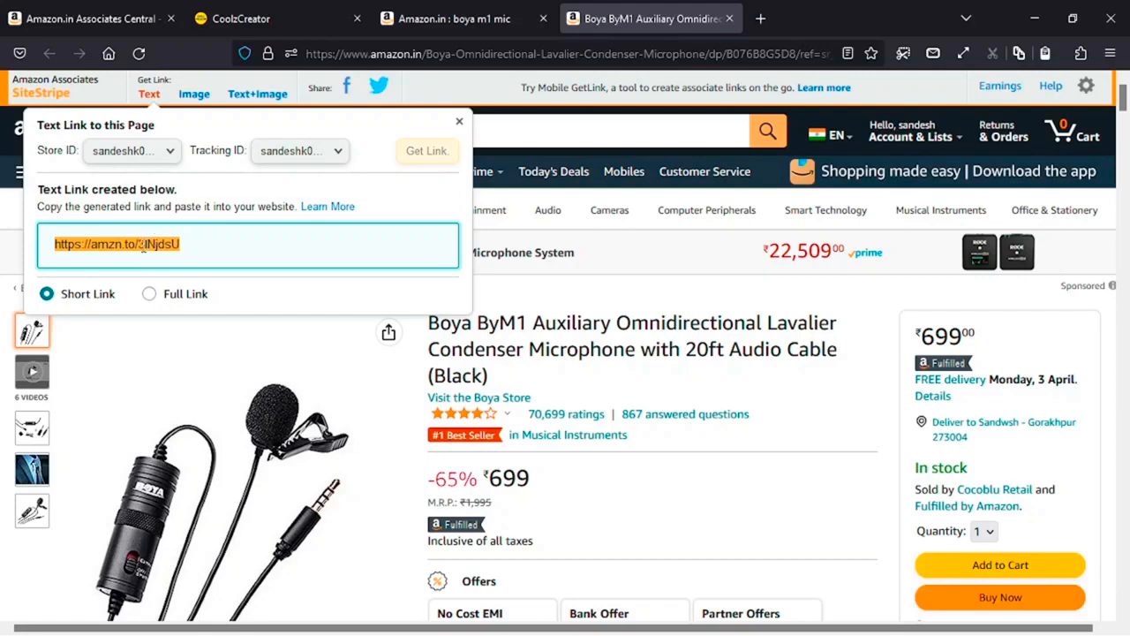
click(150, 294)
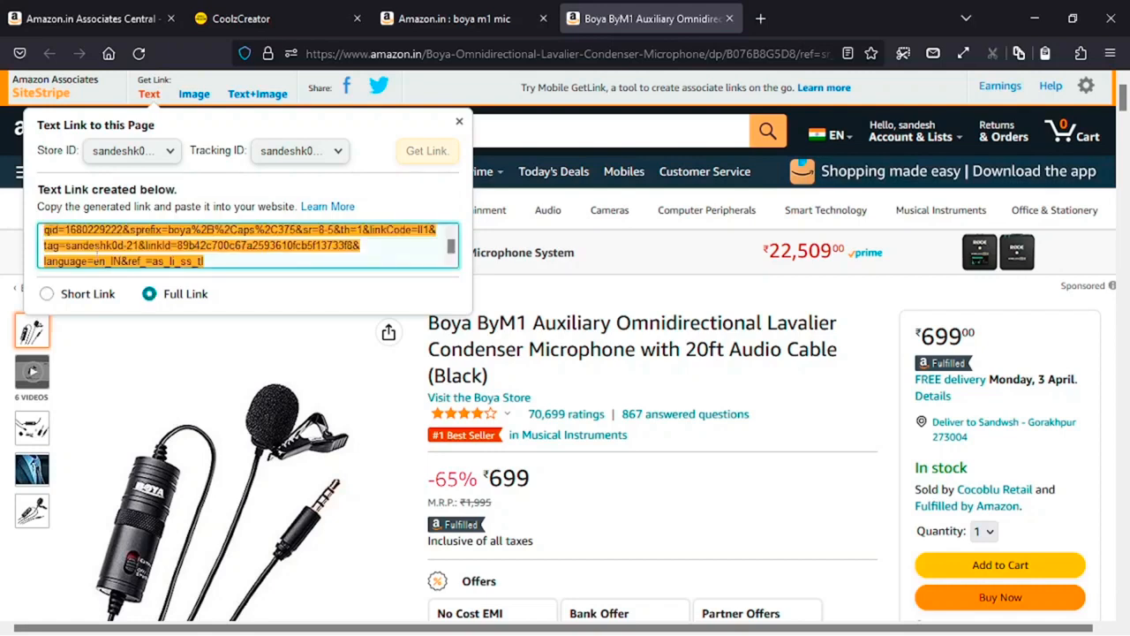
click(41, 298)
right_click(139, 232)
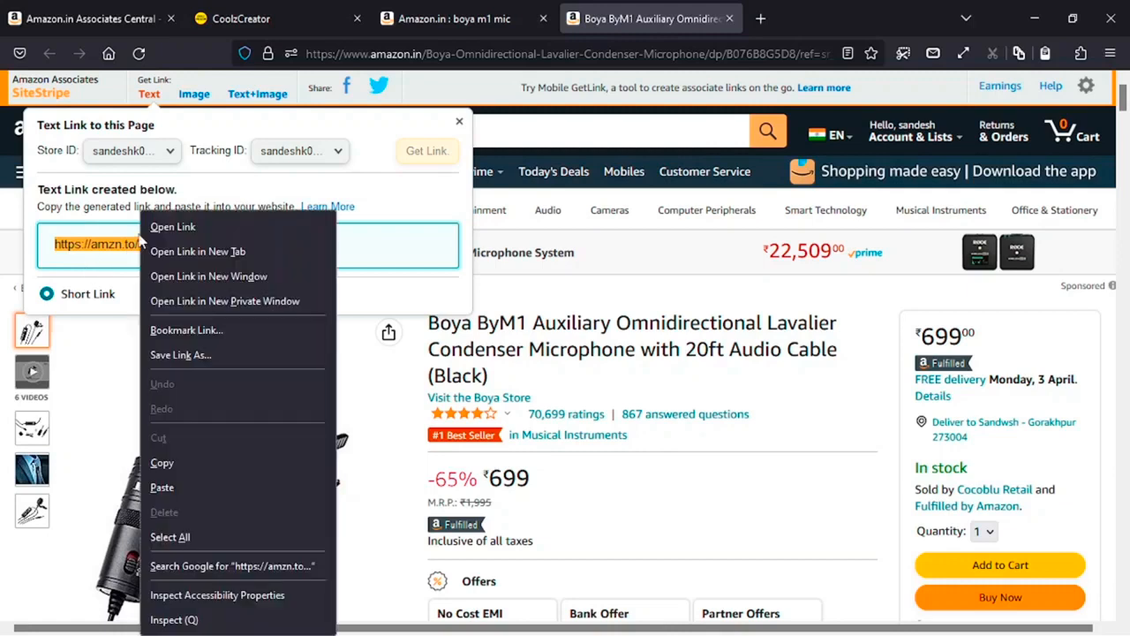
click(155, 464)
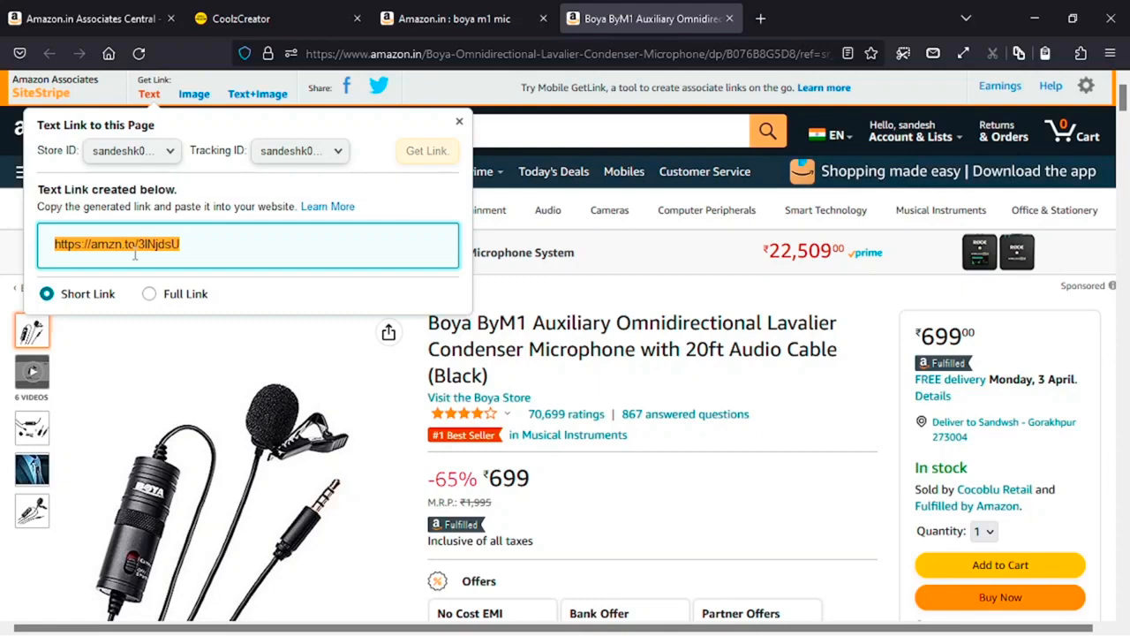
drag(551, 380, 430, 325)
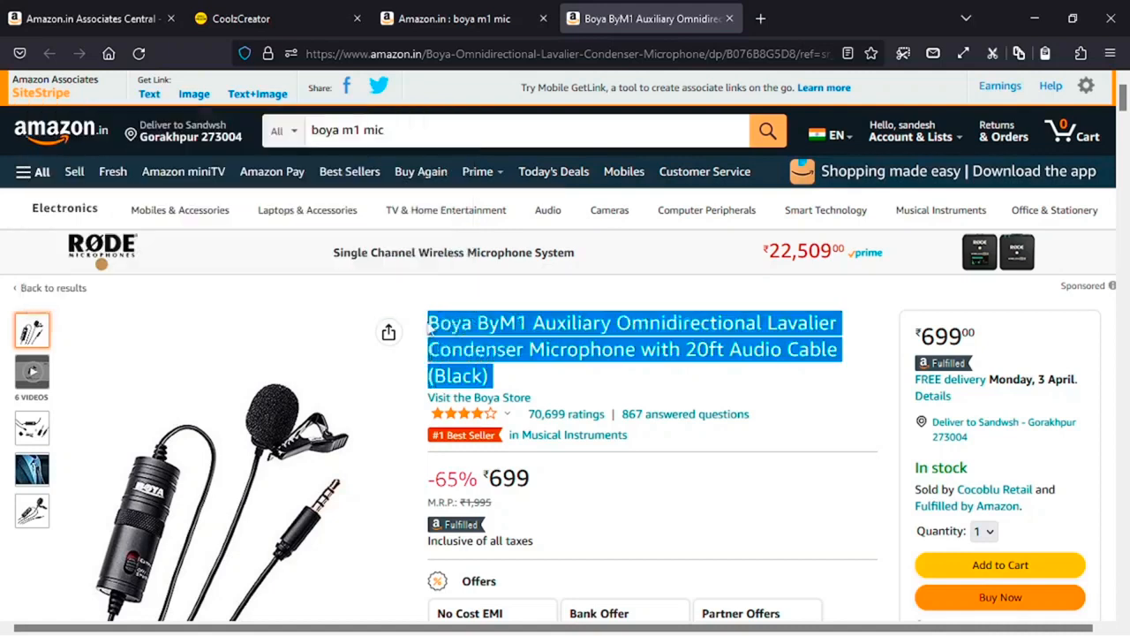
click(507, 380)
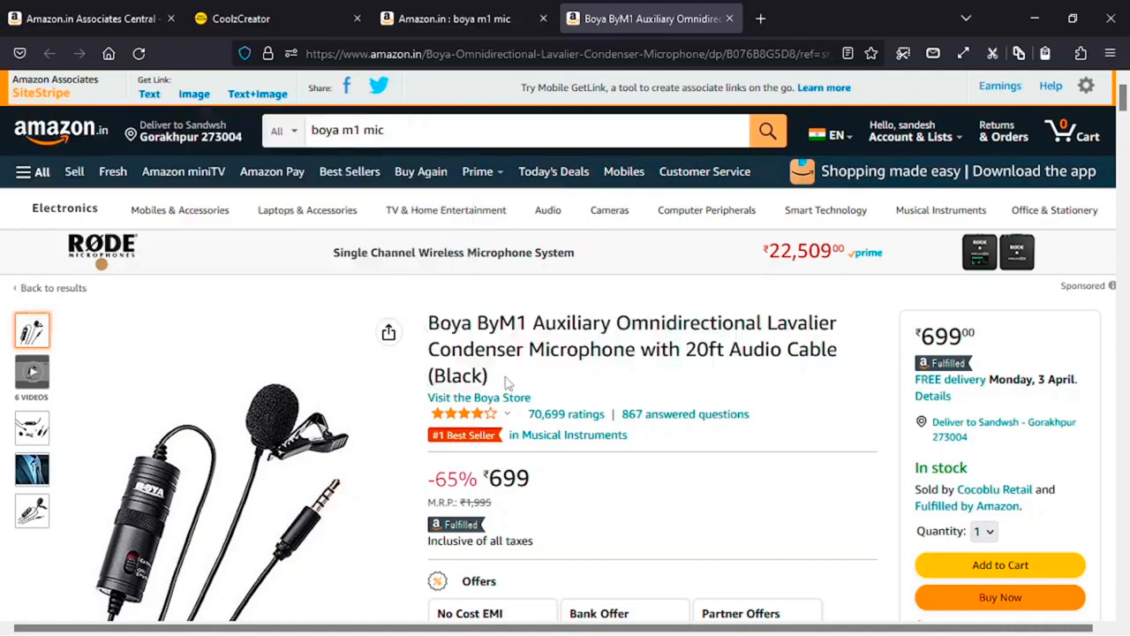
- Get SiteStripe Image link code for the Boya mic, trying Large and Small before settling on Medium
click(186, 95)
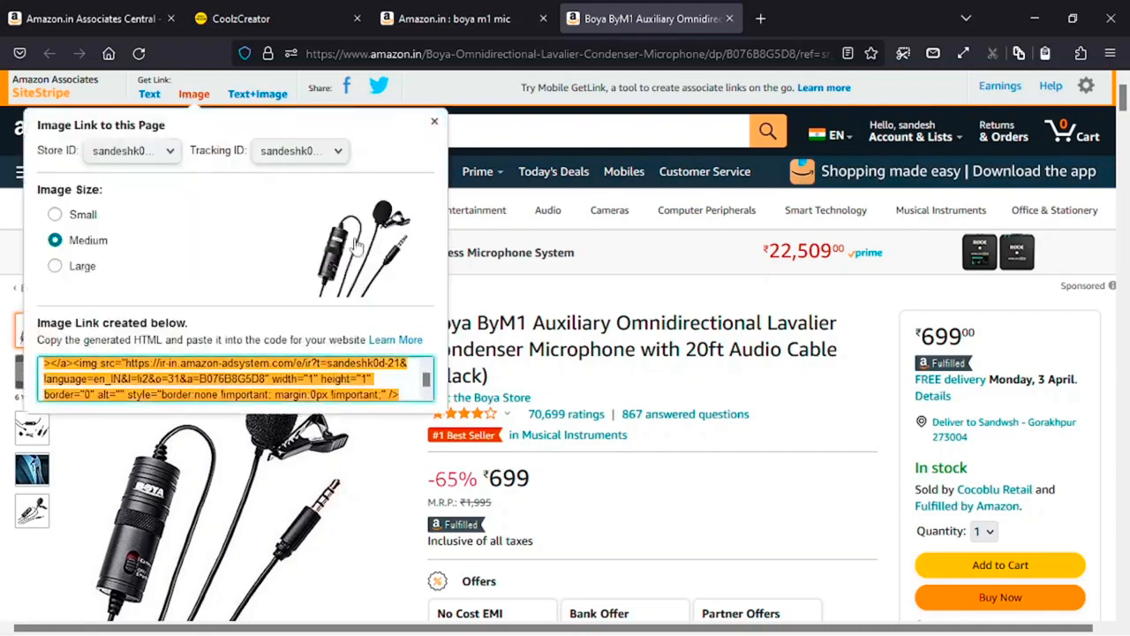
click(82, 265)
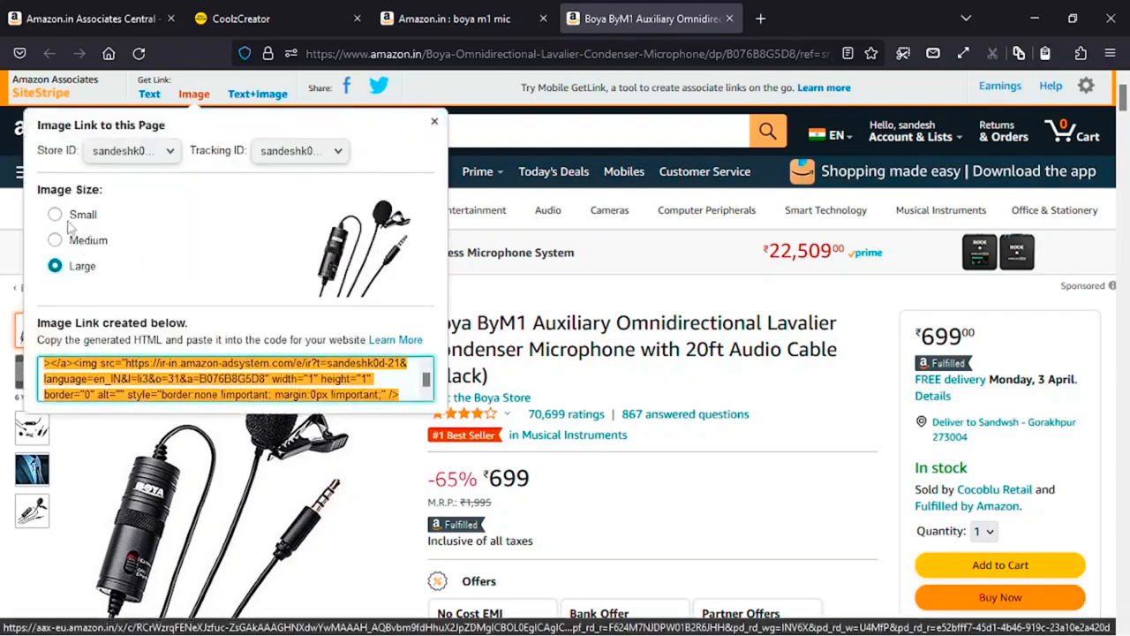
click(54, 239)
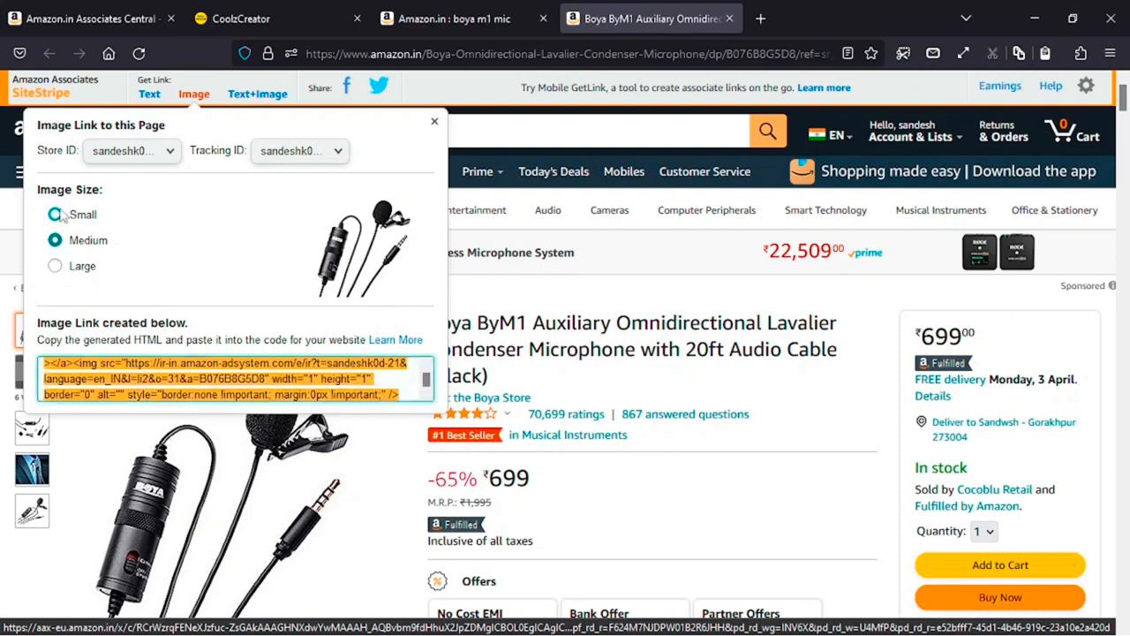
click(55, 214)
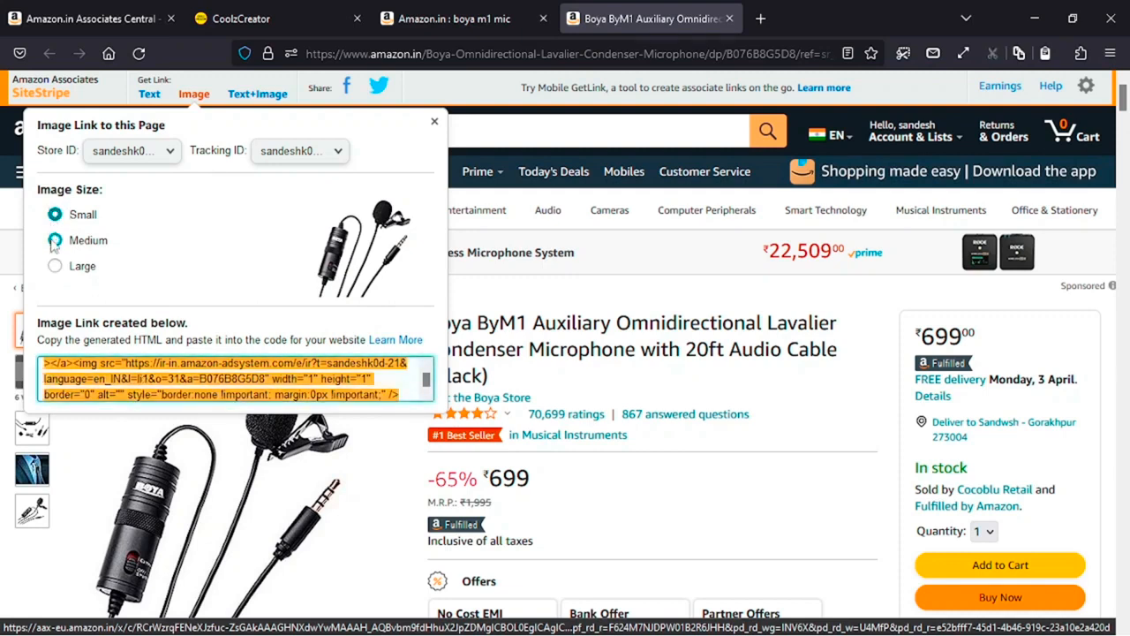
click(55, 240)
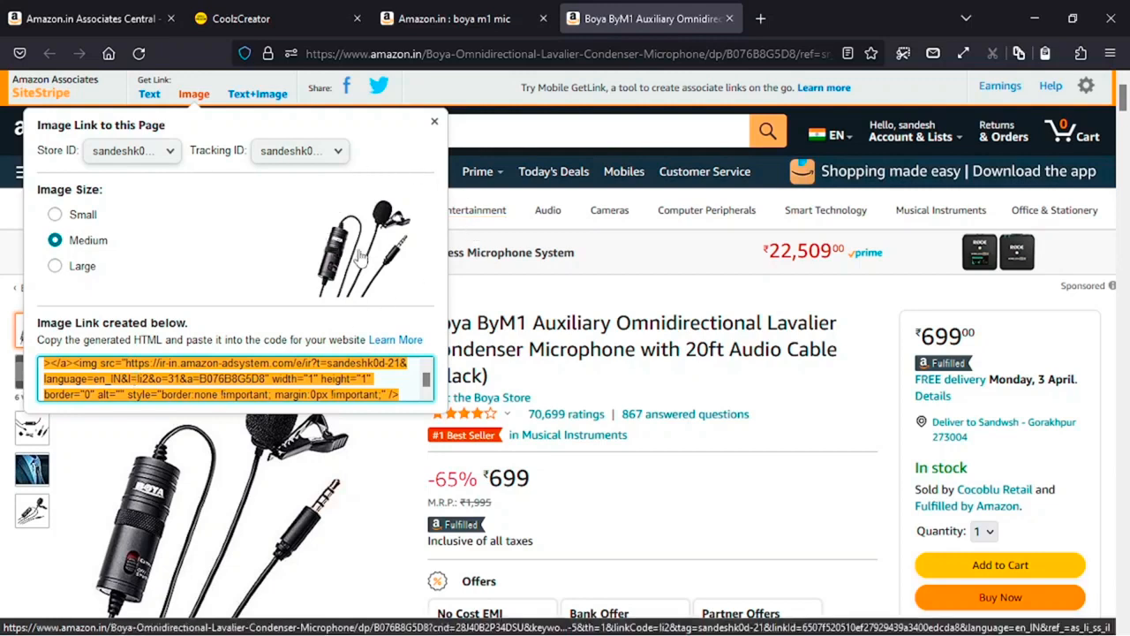
- Create the Text+Image product card with Show border ticked and copy its HTML code
click(251, 95)
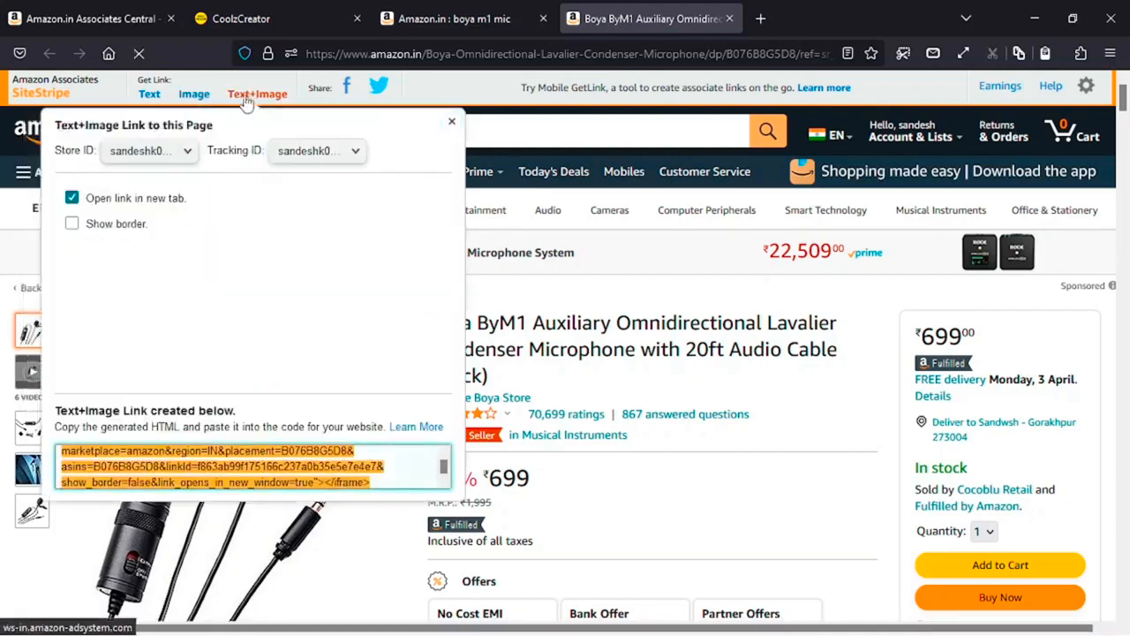
click(72, 224)
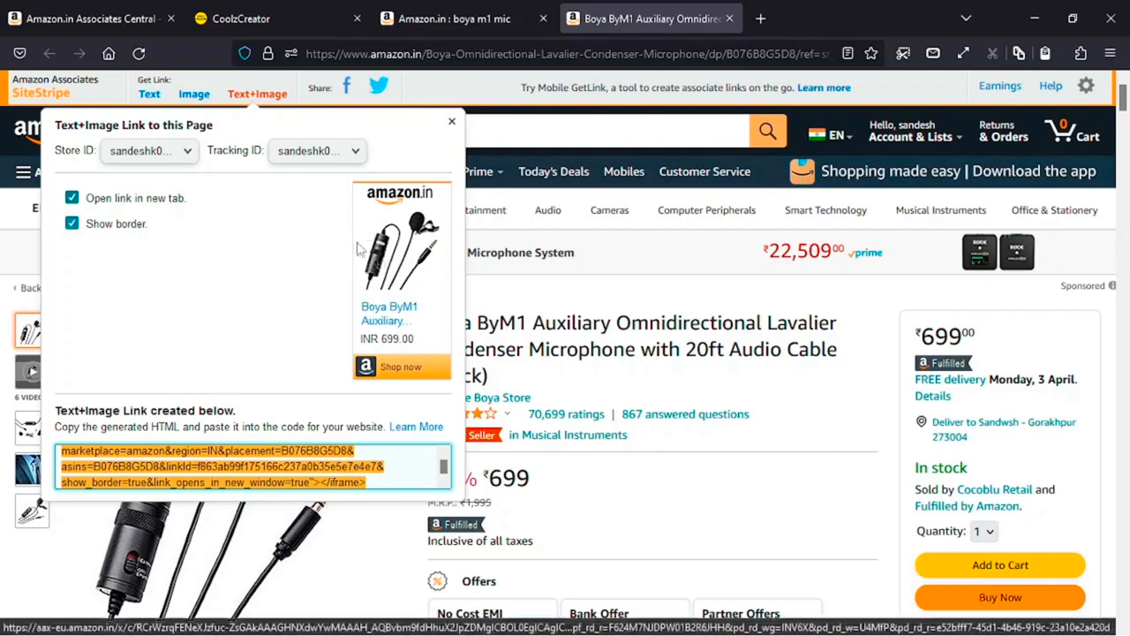
click(72, 225)
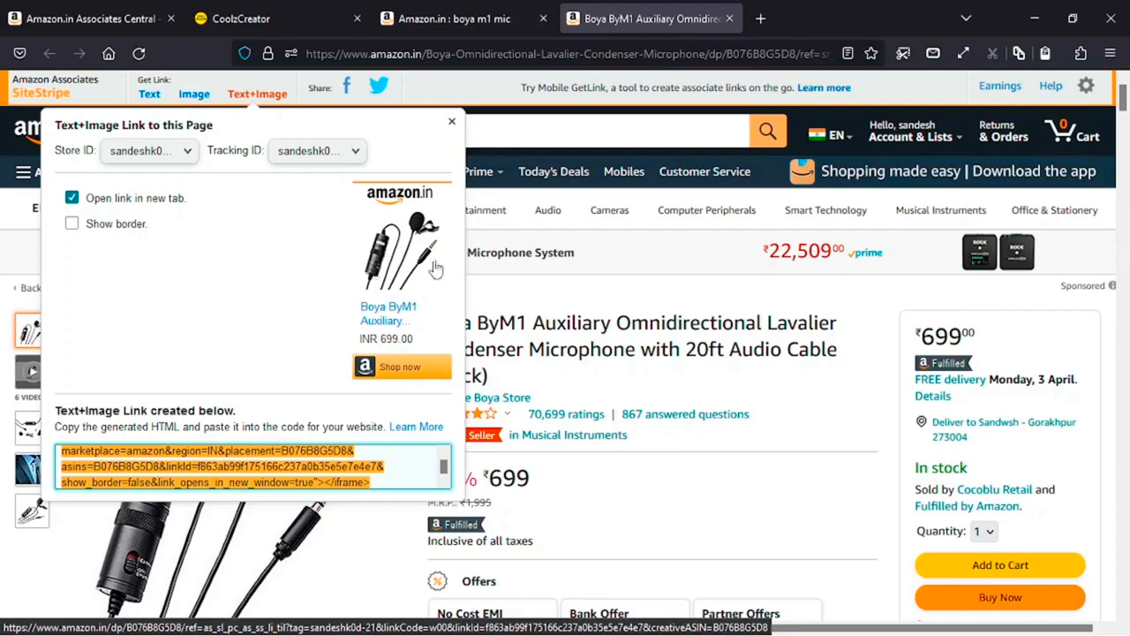
click(71, 224)
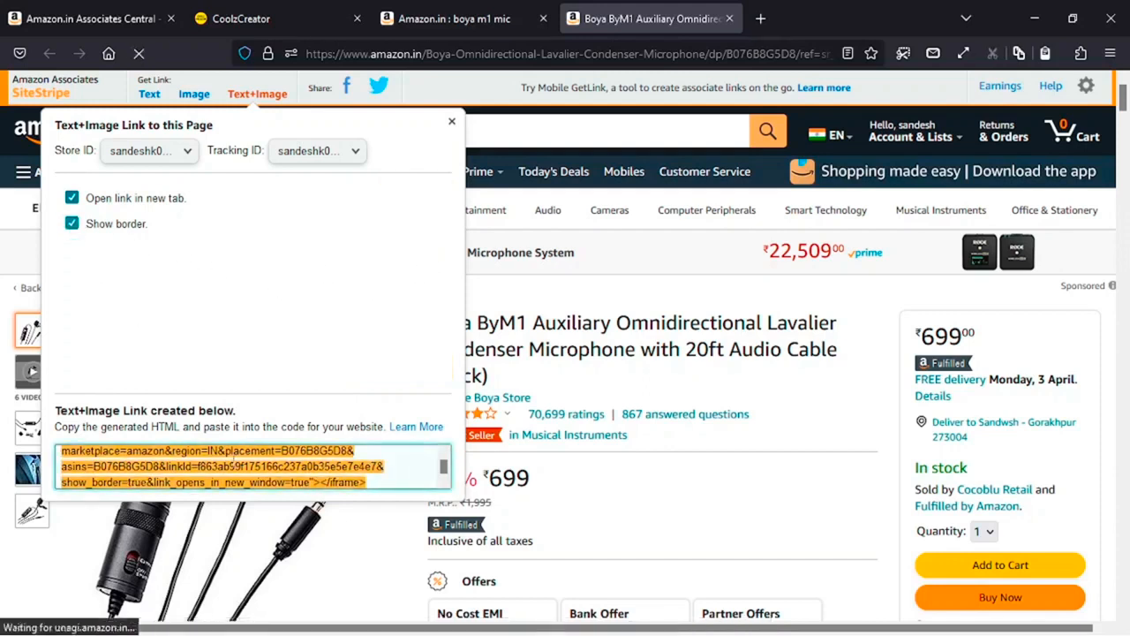
right_click(223, 459)
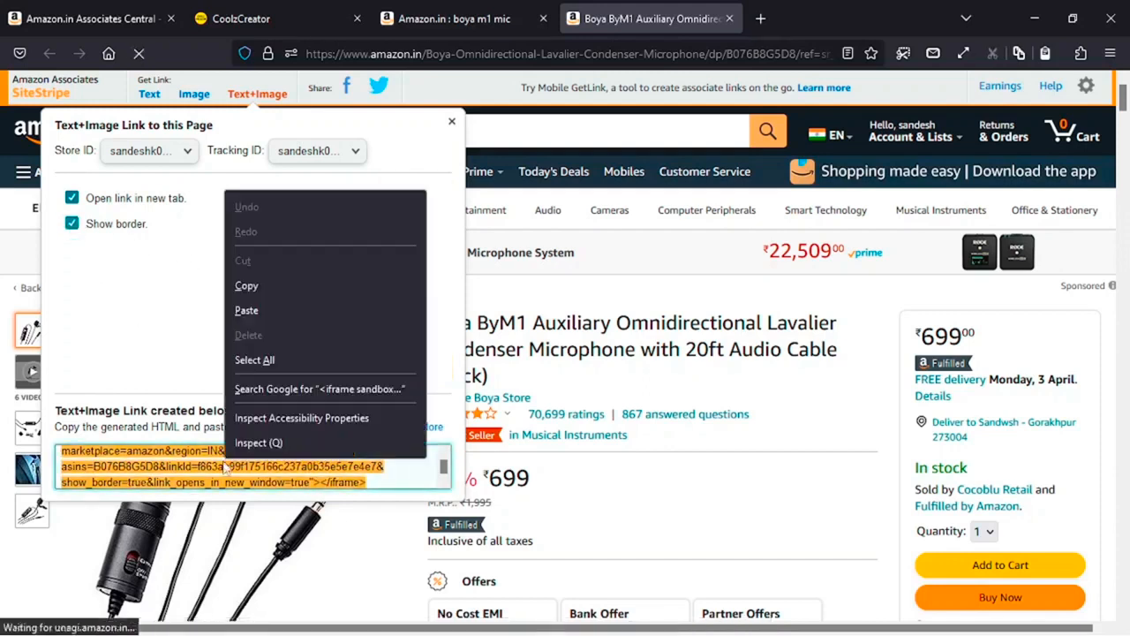
click(245, 286)
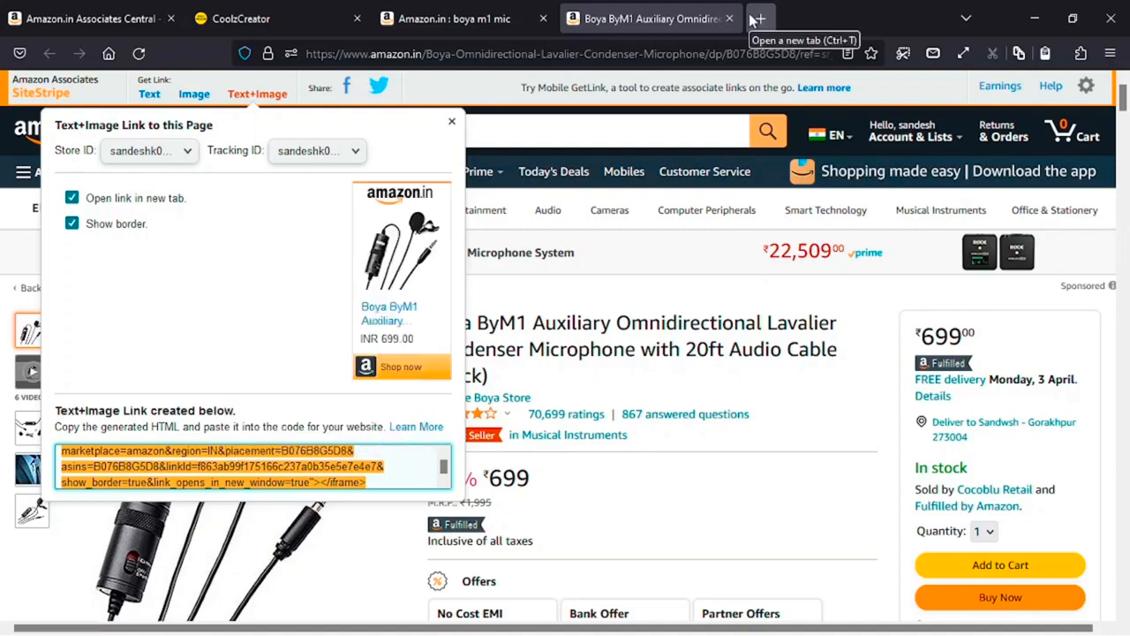
- Open Blogger in a new tab and scroll its Layout page down to Sidebar Right
click(757, 19)
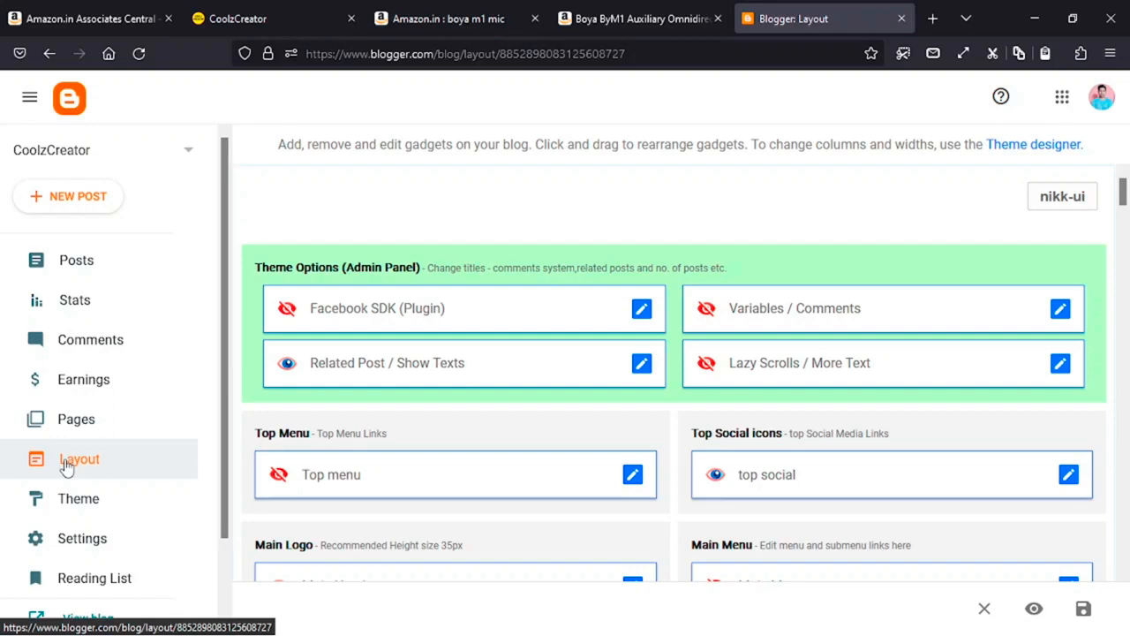
scroll(771, 459, down, 5)
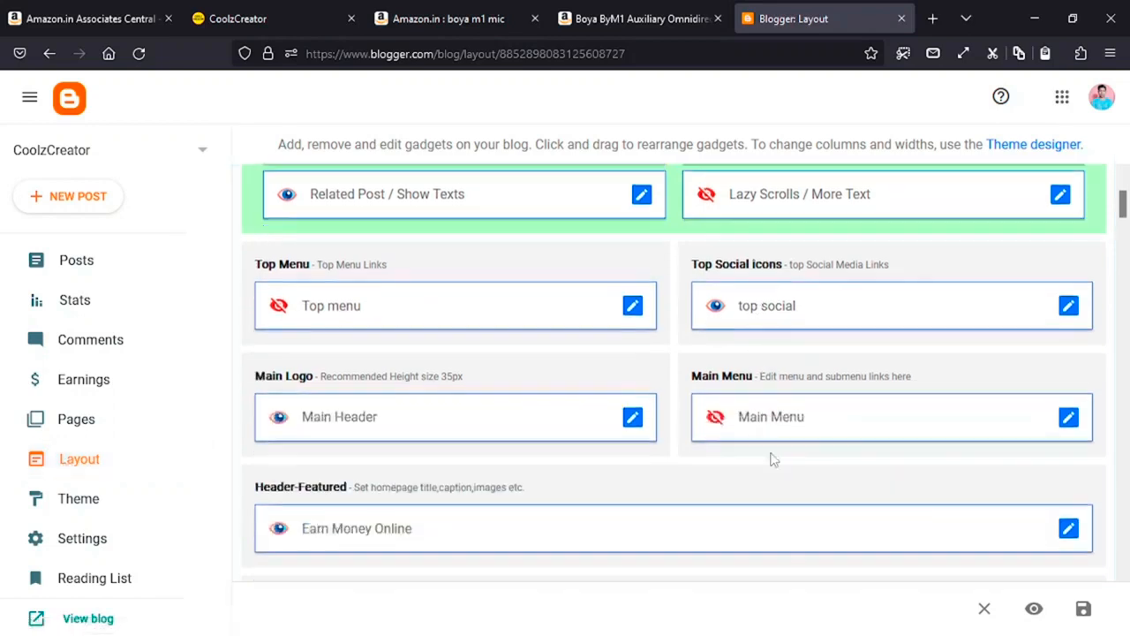
scroll(548, 394, down, 3)
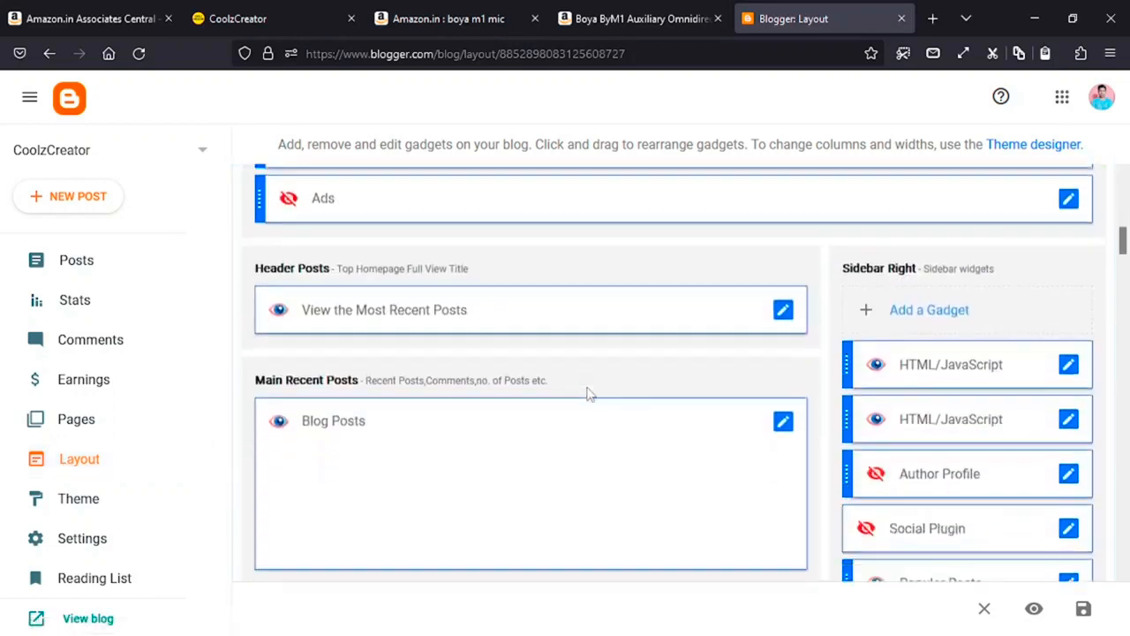
scroll(646, 392, down, 1)
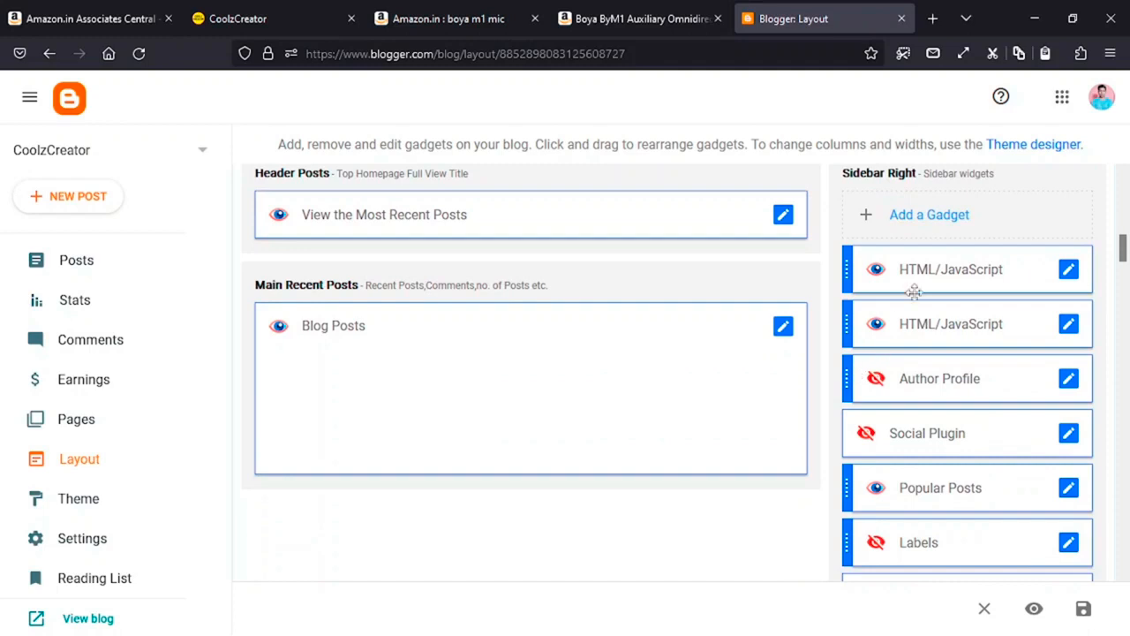
- Add an HTML/JavaScript gadget with the pasted Amazon iframe code to Sidebar Right and save it
click(958, 220)
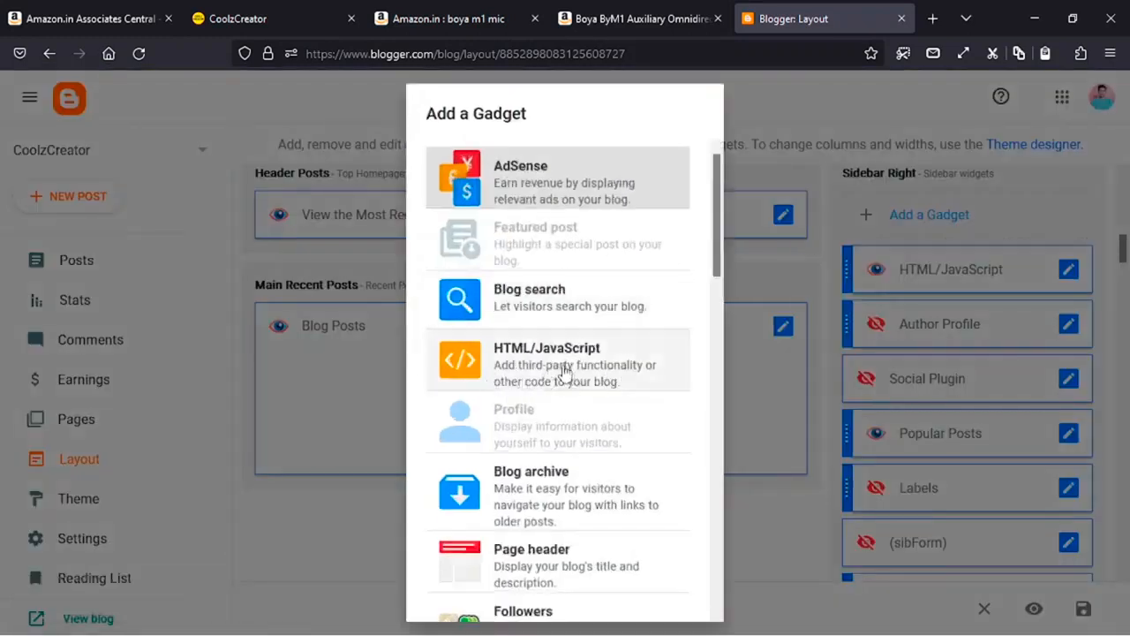
click(565, 371)
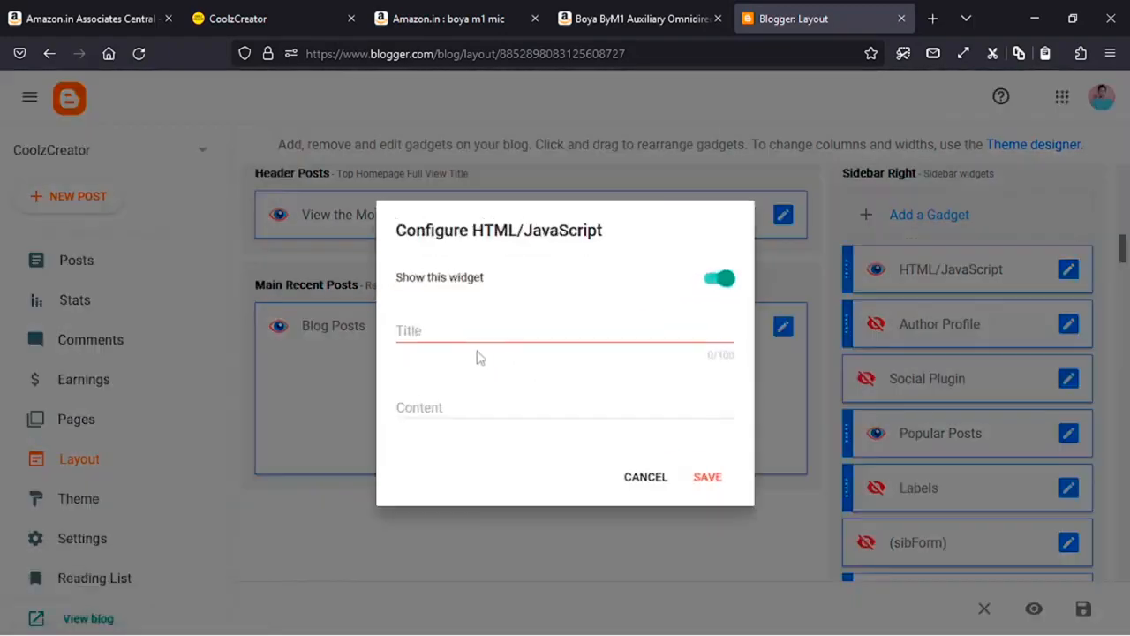
right_click(452, 403)
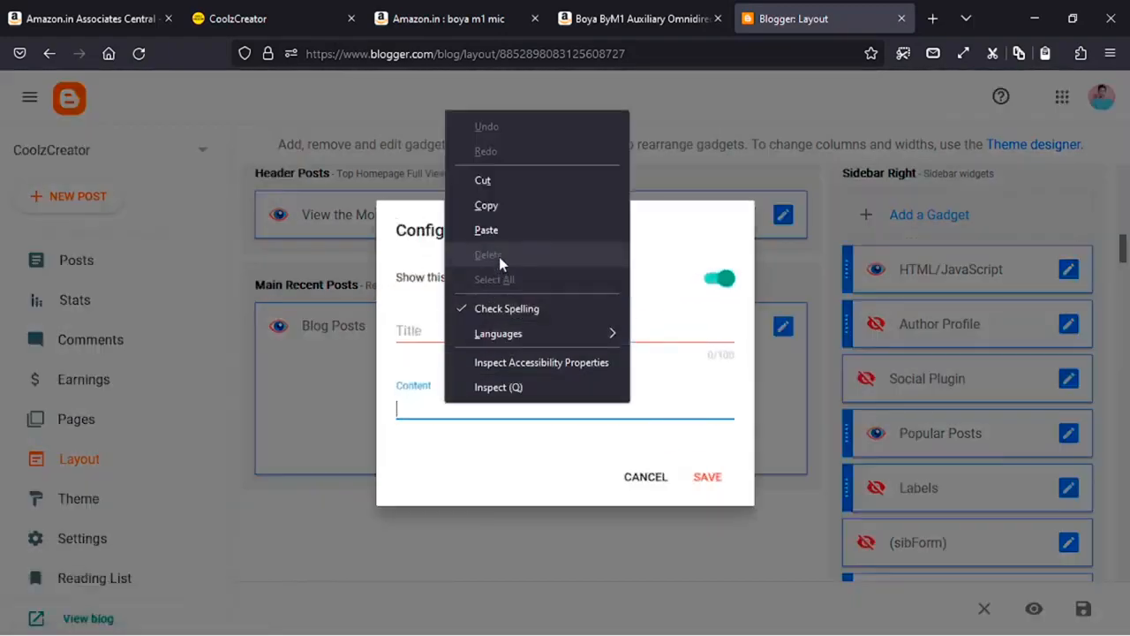
click(509, 232)
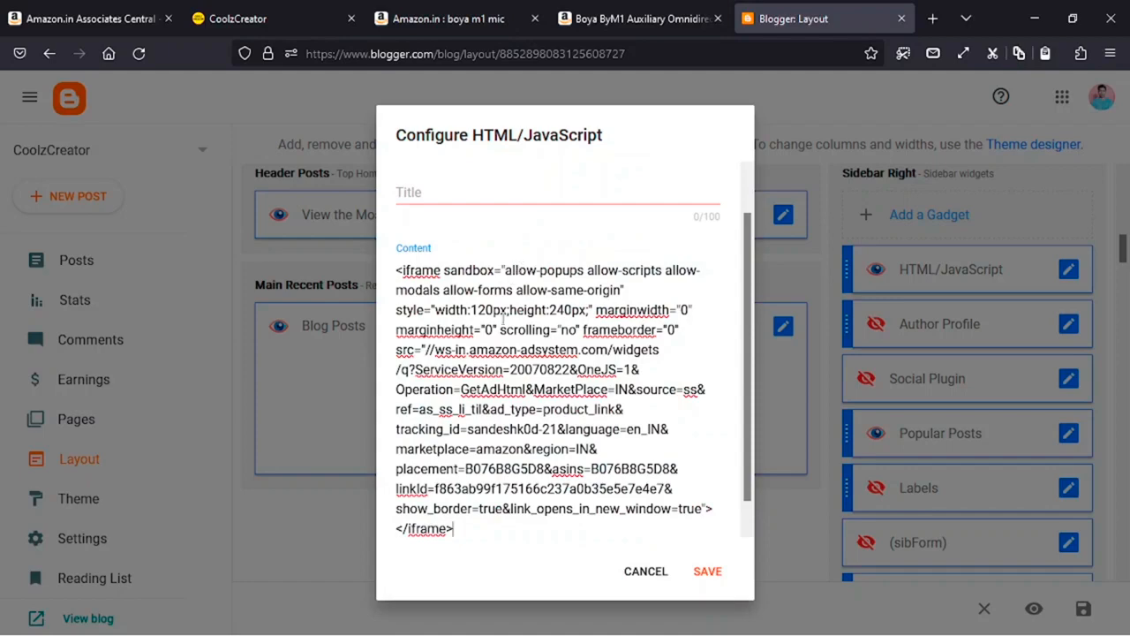
scroll(504, 320, down, 1)
click(708, 572)
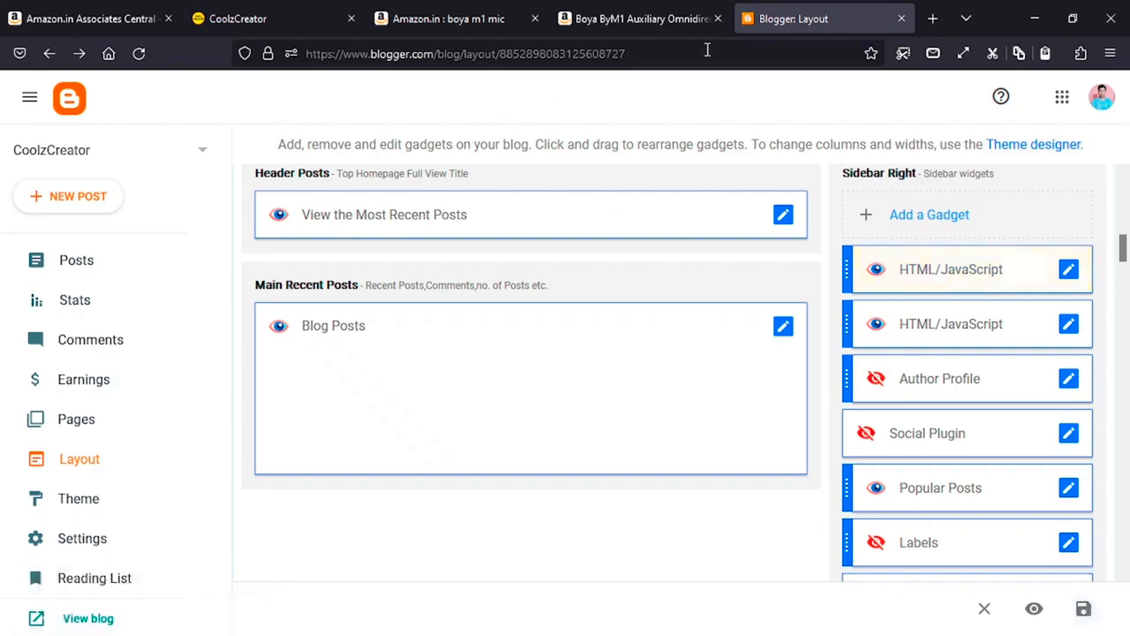
click(262, 19)
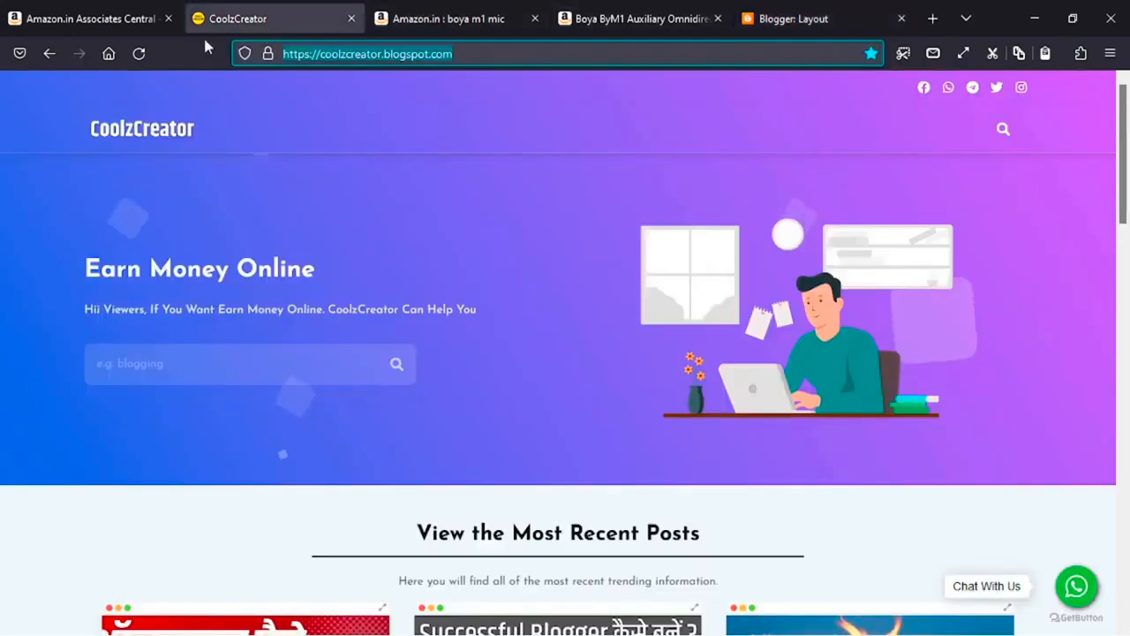
- Reload the blog and open the 'Online Paise Kaise Kamaye: Top 5 Tarike' post
click(138, 54)
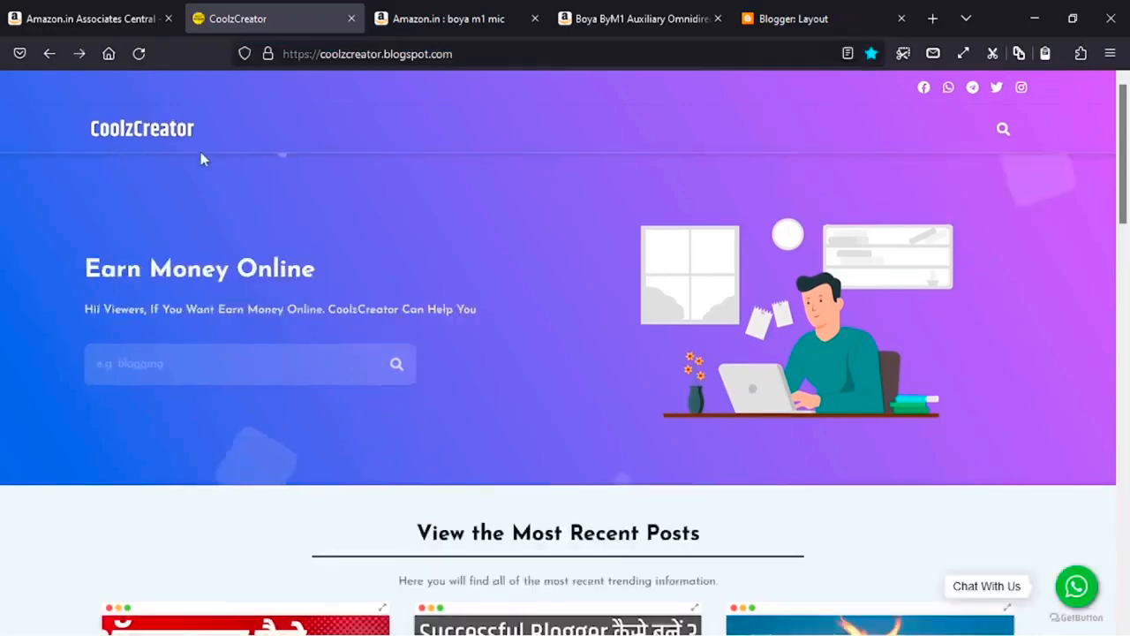
scroll(243, 386, down, 4)
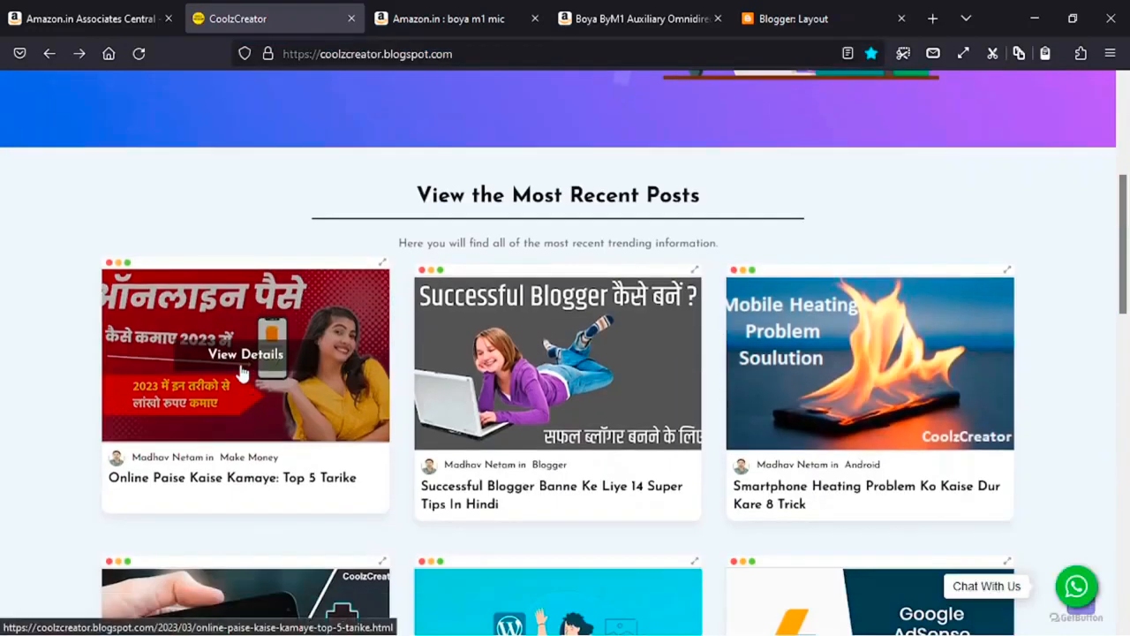
click(243, 386)
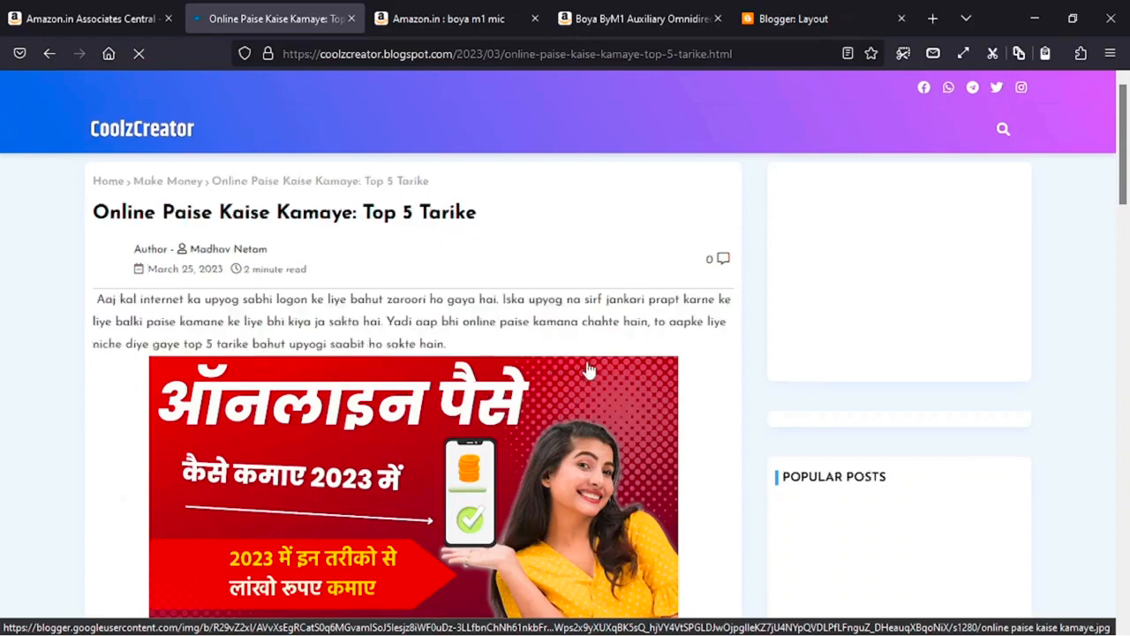
scroll(609, 373, down, 2)
scroll(634, 373, up, 2)
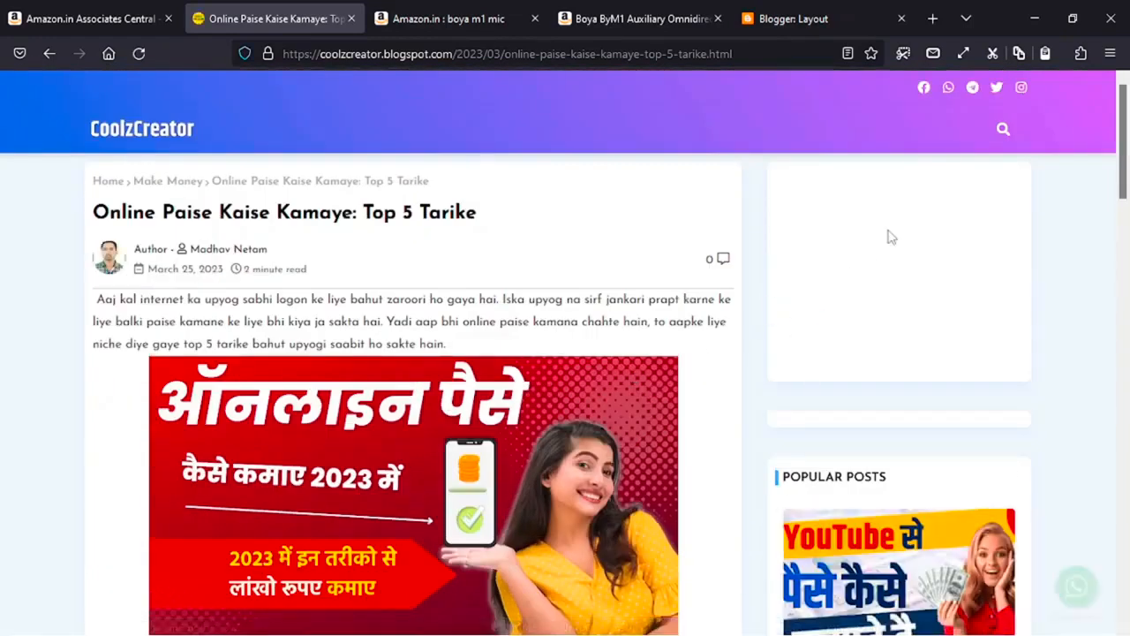
scroll(790, 220, down, 1)
scroll(886, 168, up, 1)
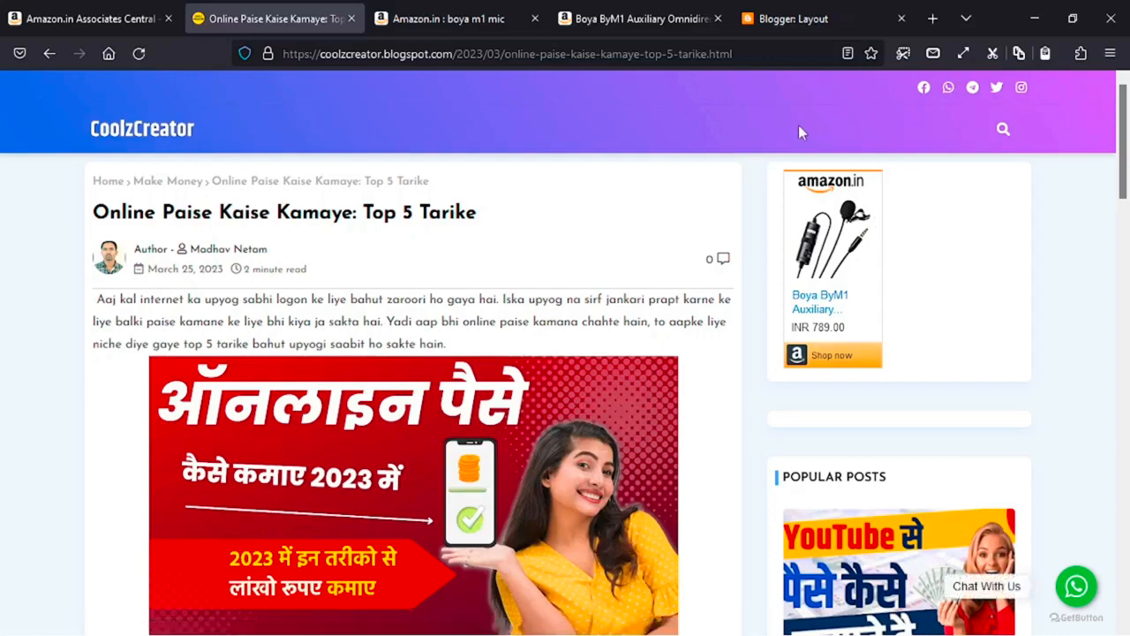
- Check the Boya ByM1 Amazon ad in the post's sidebar while scrolling through the article
key(ctrl+a)
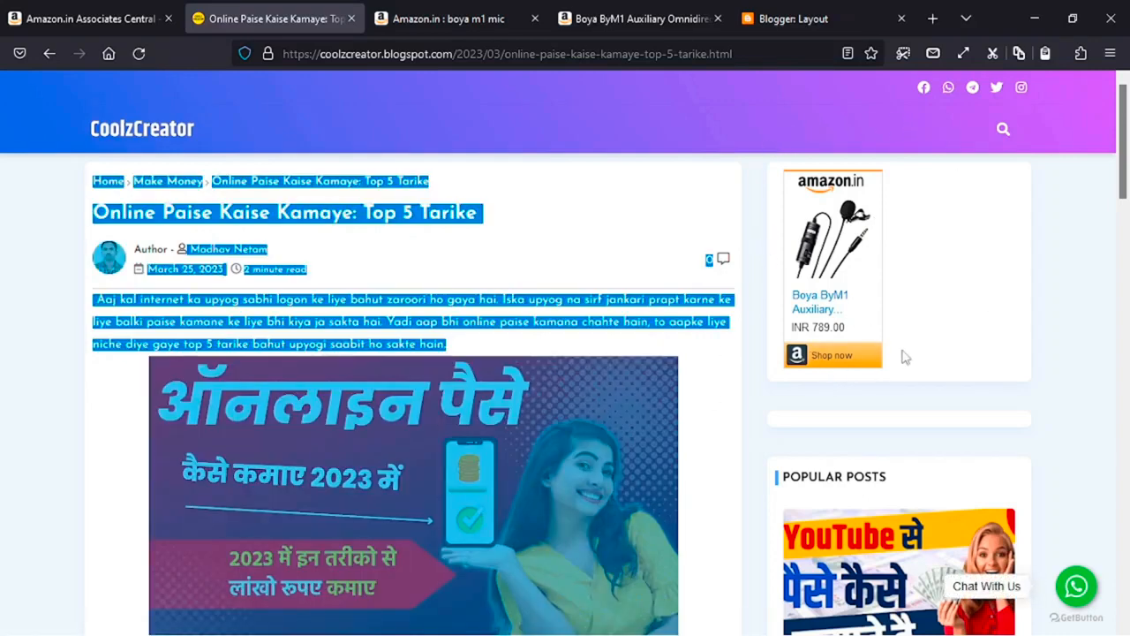
click(966, 320)
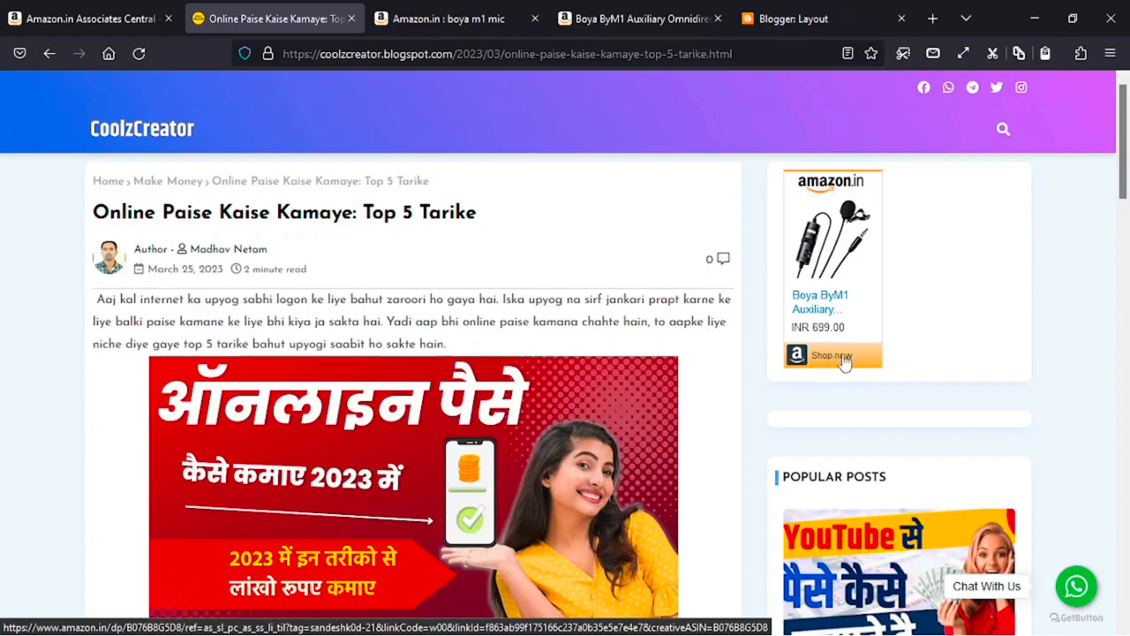
scroll(625, 346, down, 5)
scroll(221, 379, down, 3)
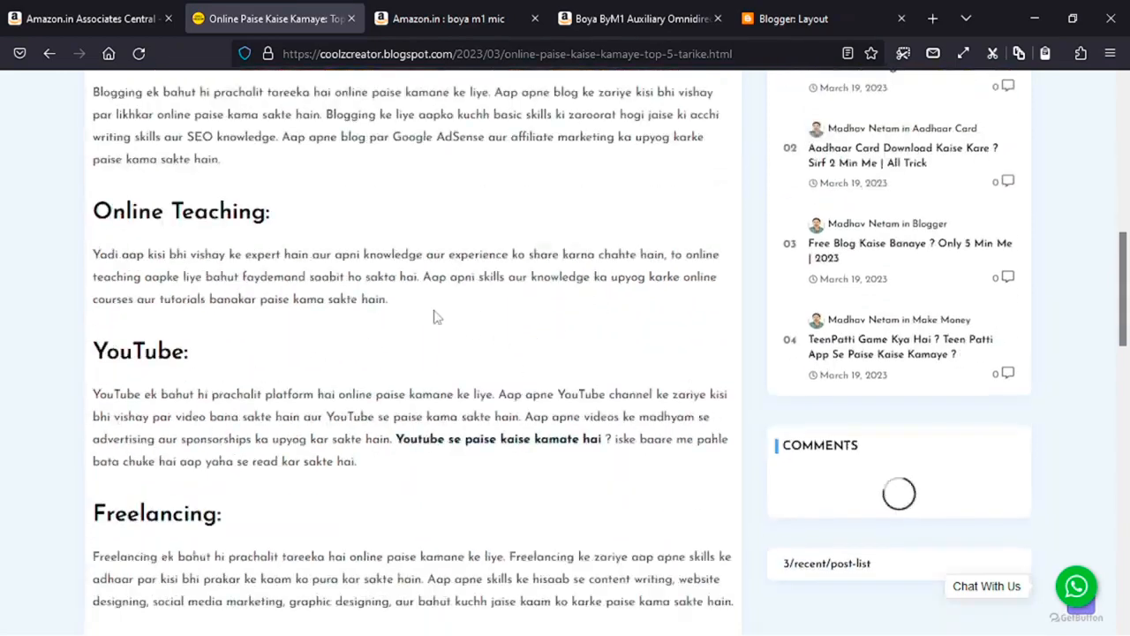
click(65, 11)
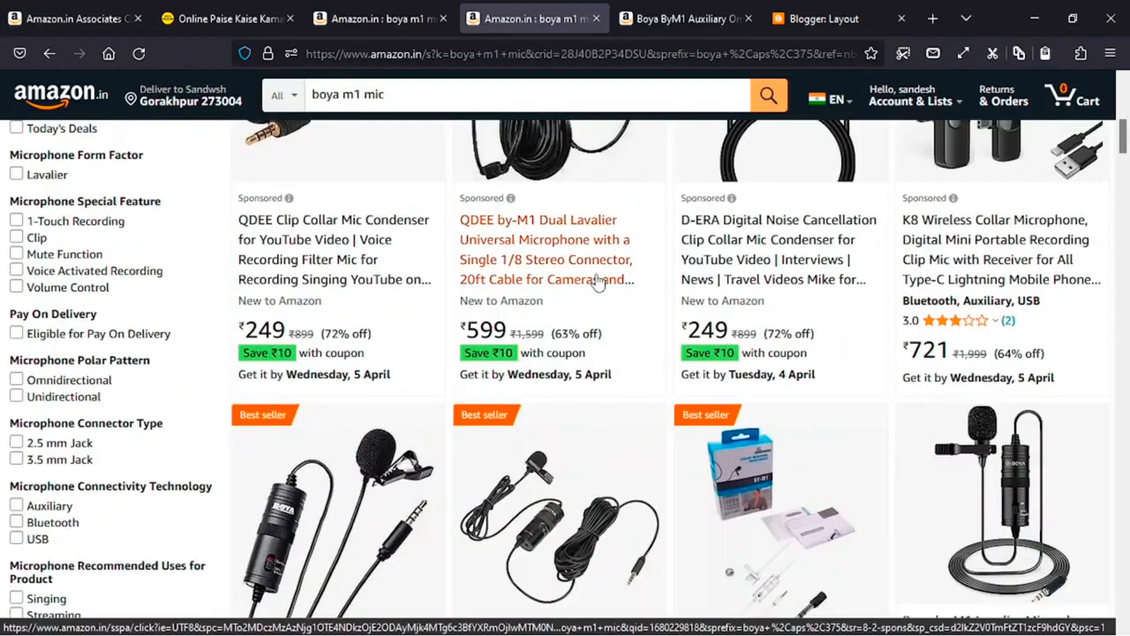
- Copy the white Boya ByM1 microphone image from the search results and return to the blog article
scroll(565, 354, down, 2)
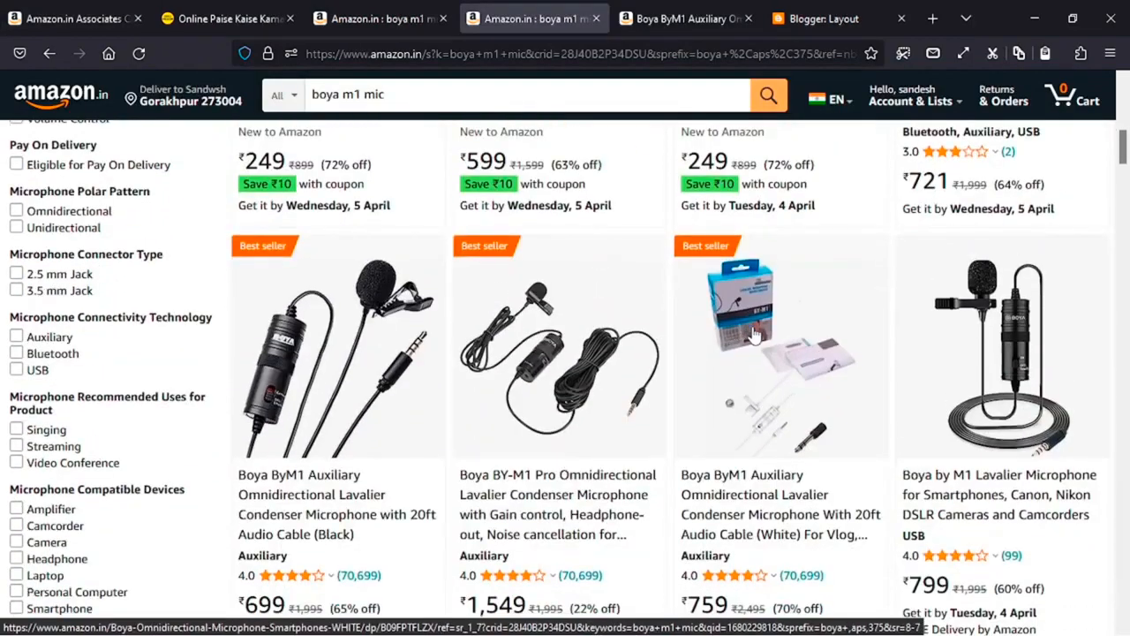
right_click(754, 334)
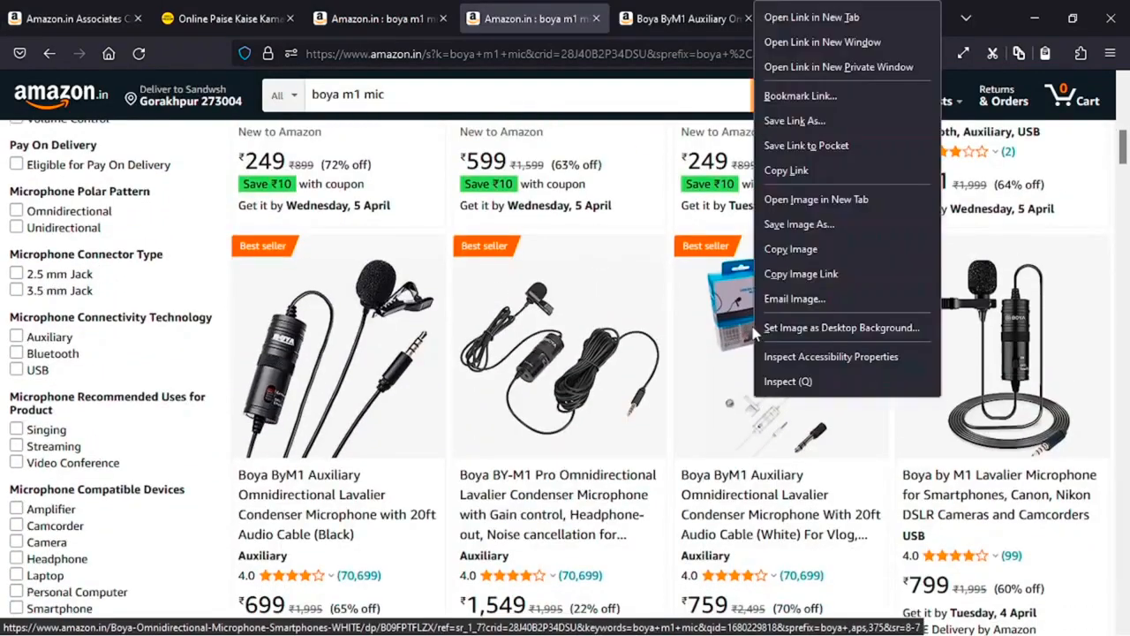
click(788, 251)
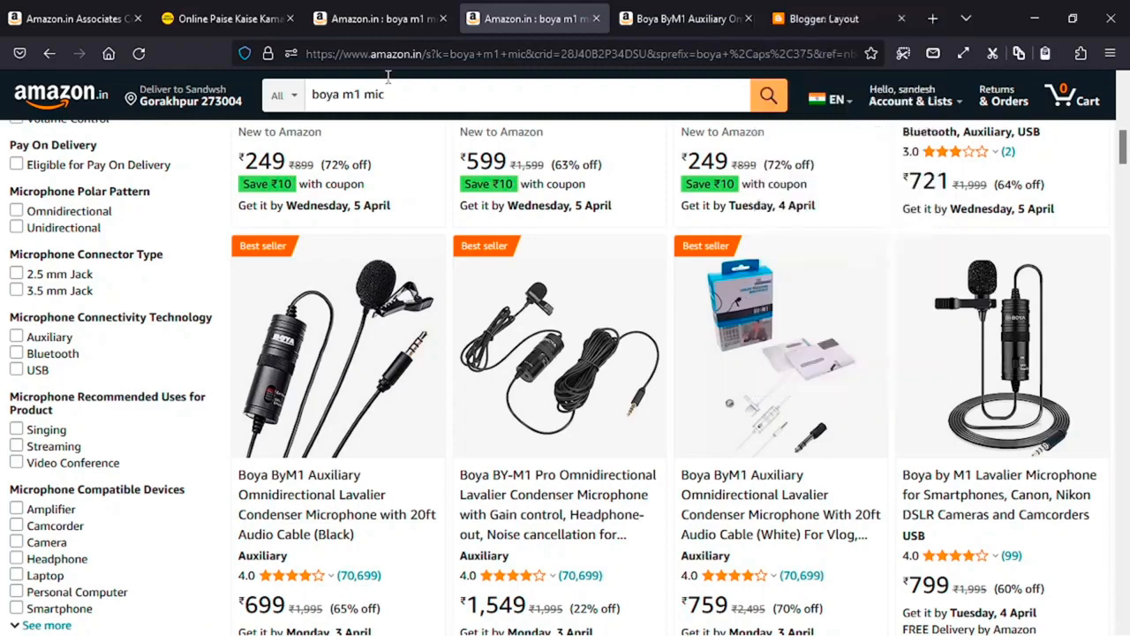
click(214, 24)
scroll(201, 226, up, 15)
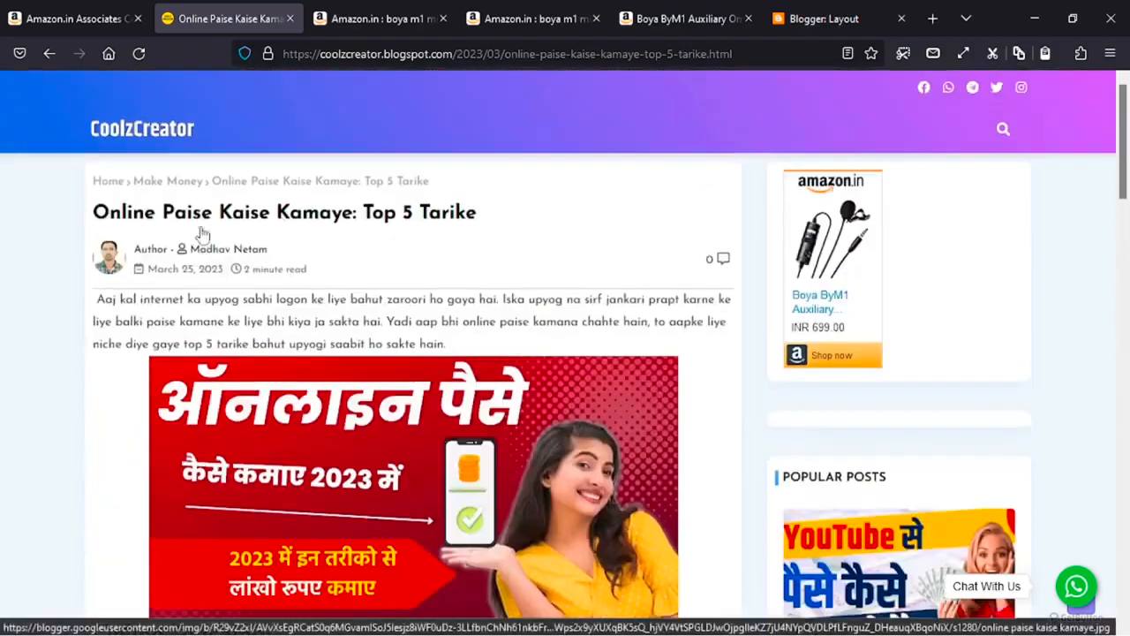
- Open the 'Online Paise Kaise Kamaye: Top 5 Tarike' post from Blogger's post list for editing
click(803, 11)
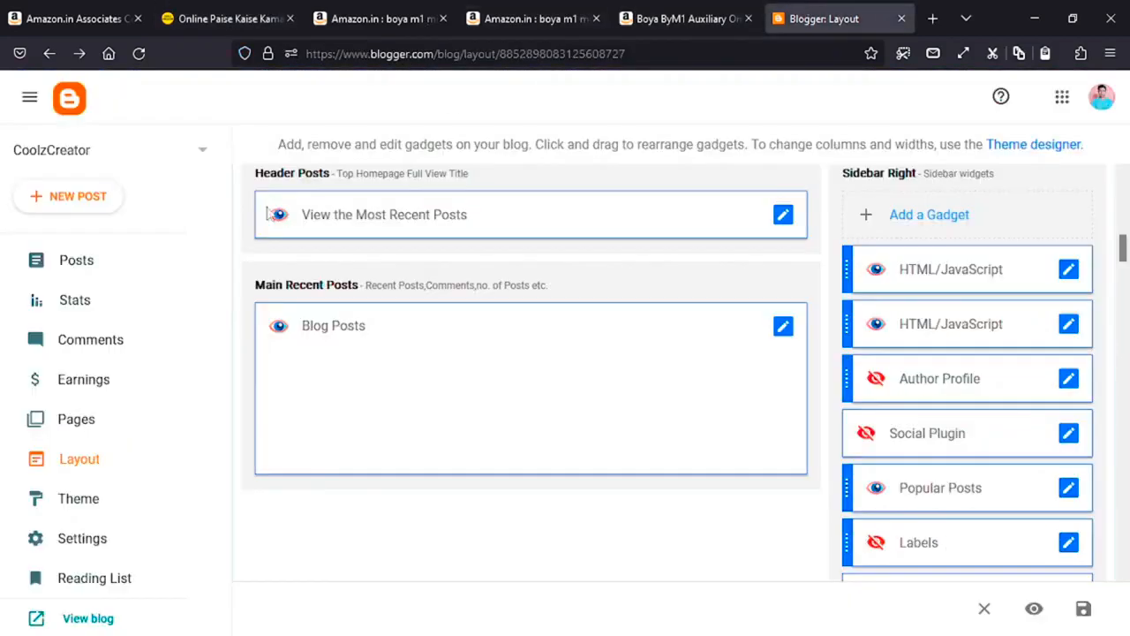
click(114, 276)
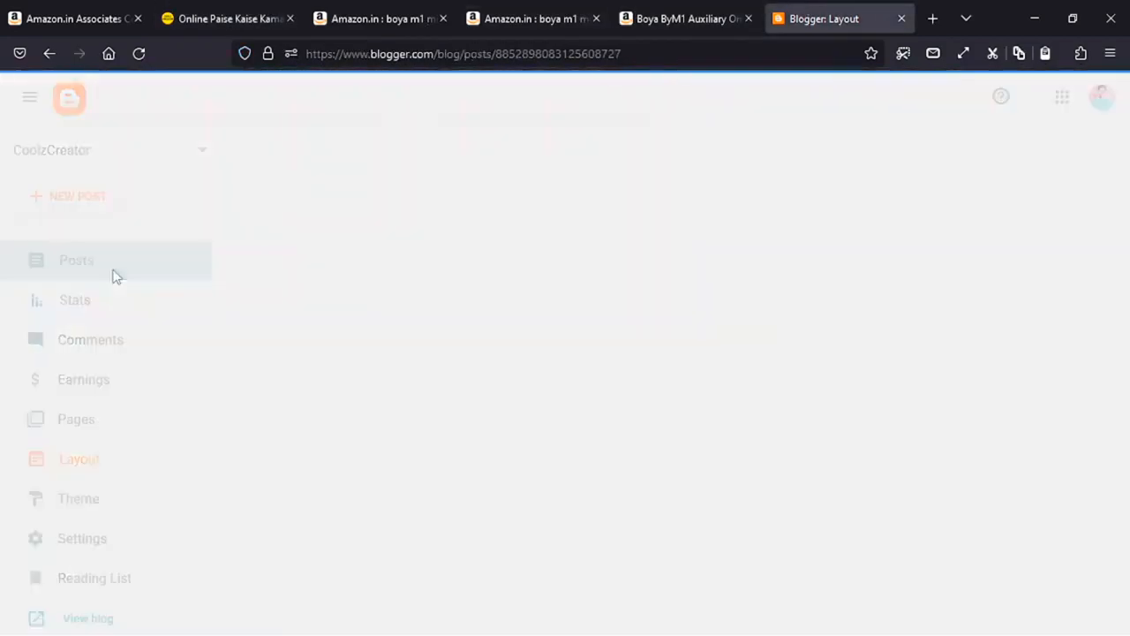
scroll(704, 288, down, 2)
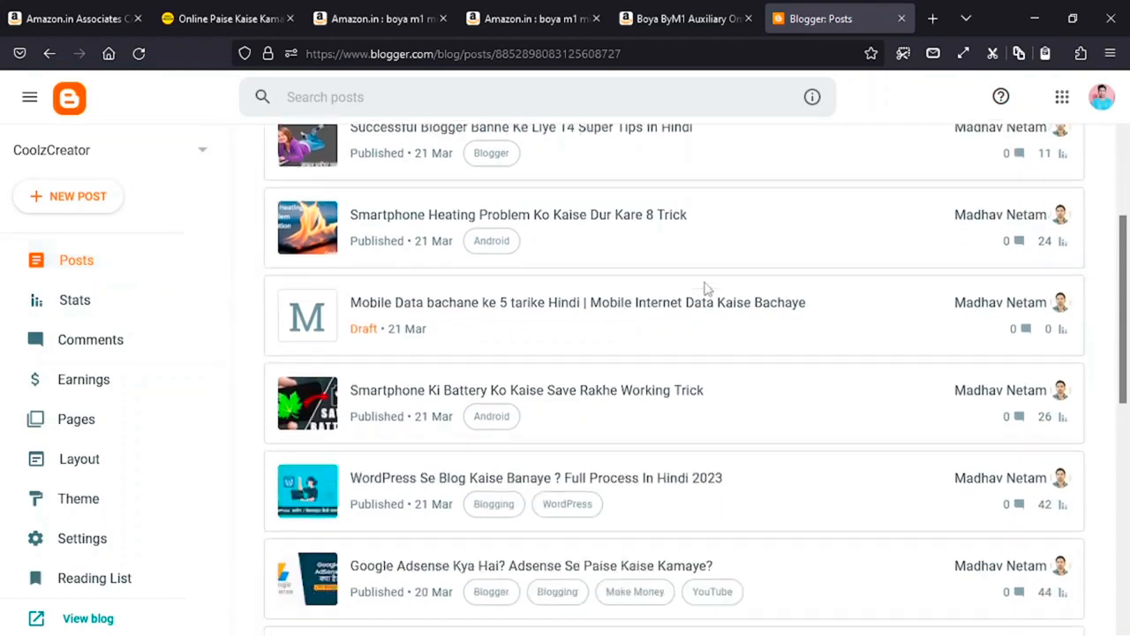
scroll(705, 288, up, 2)
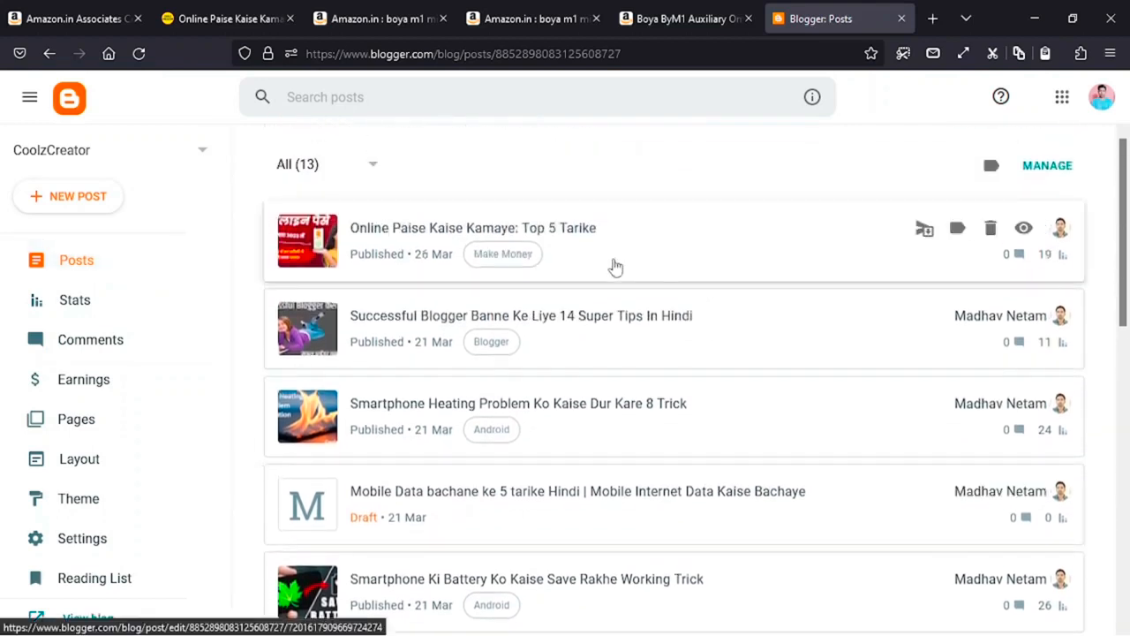
click(629, 242)
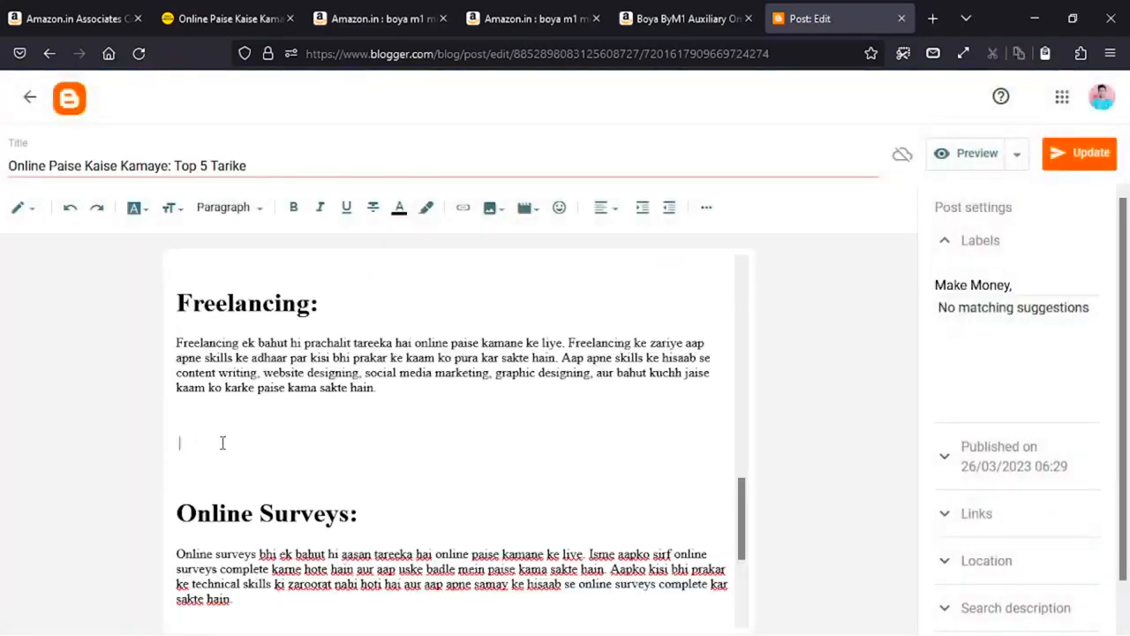
right_click(222, 443)
- Paste the Boya mic image below Freelancing and centre-align it in the post
click(275, 243)
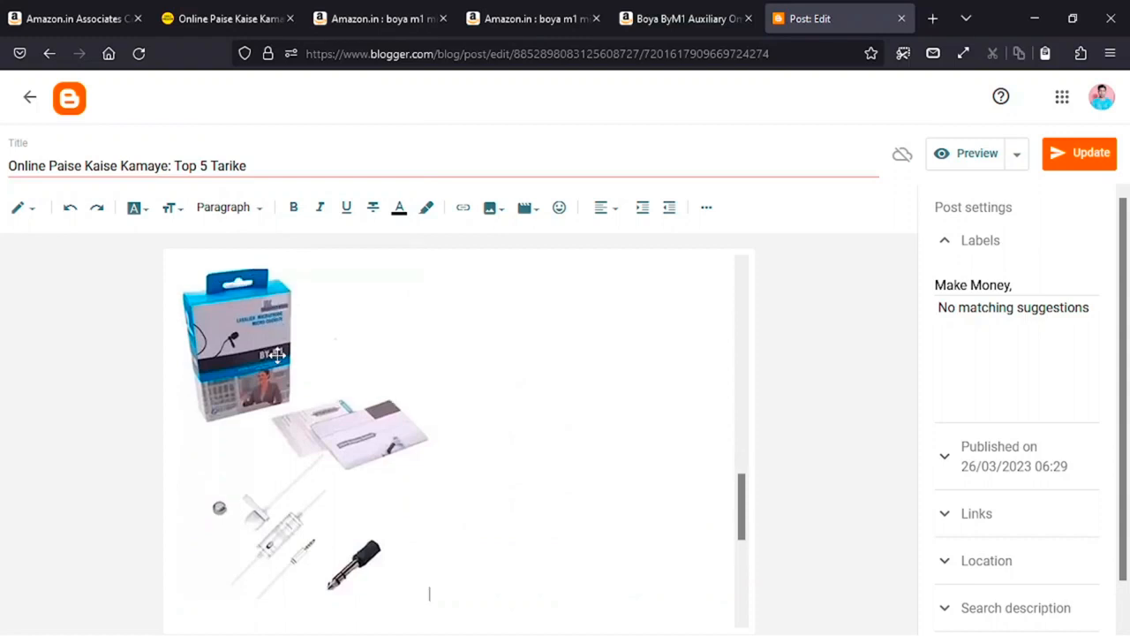
click(275, 354)
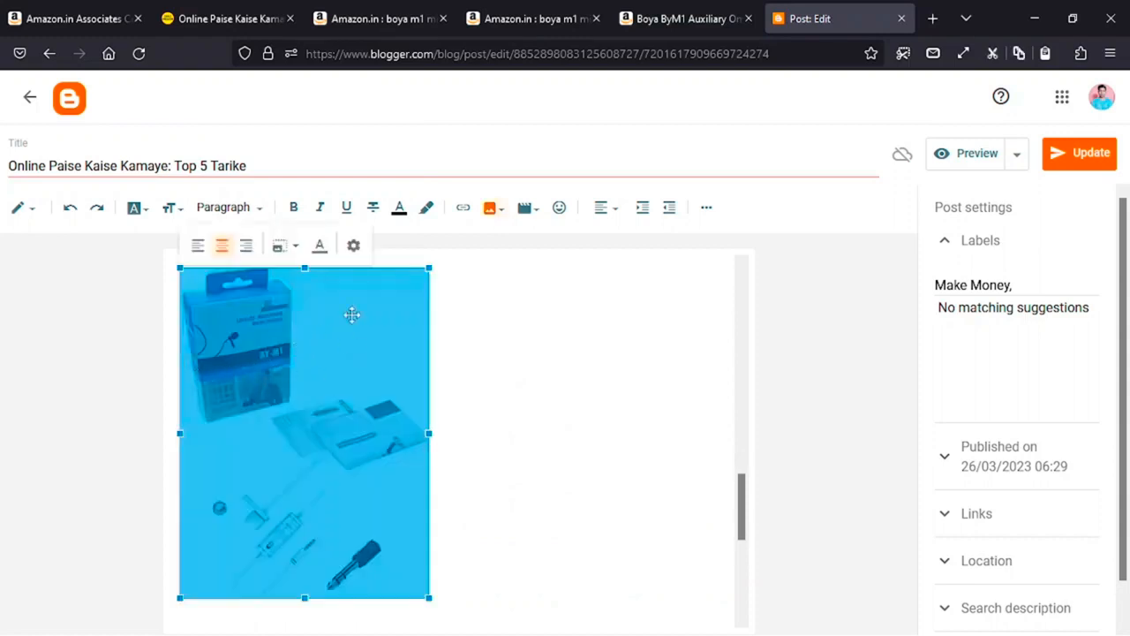
click(601, 214)
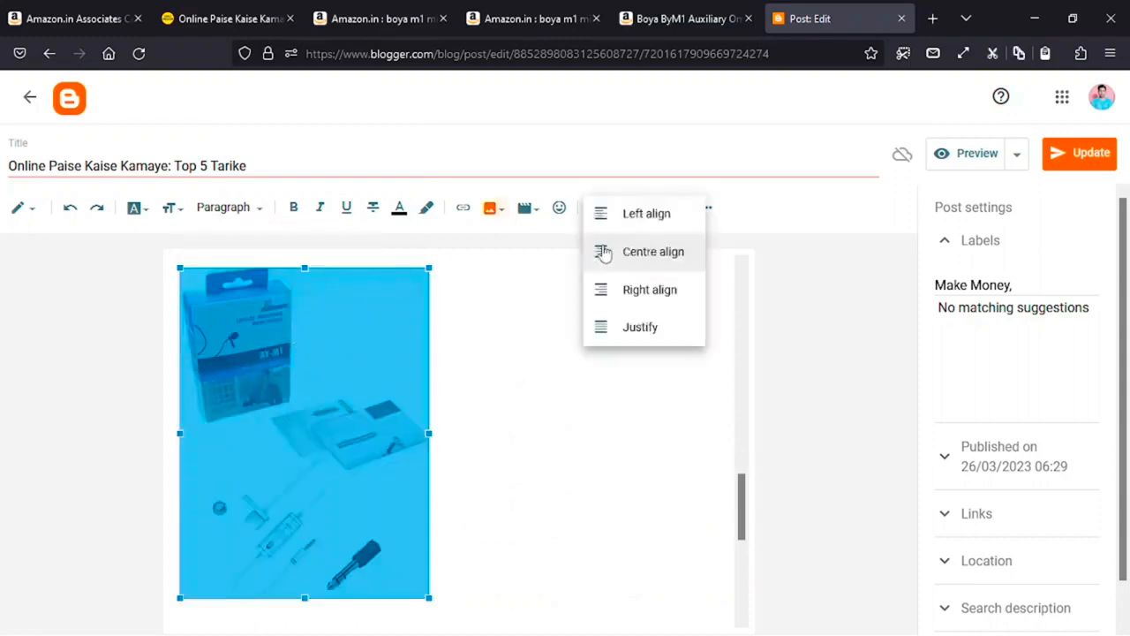
click(628, 257)
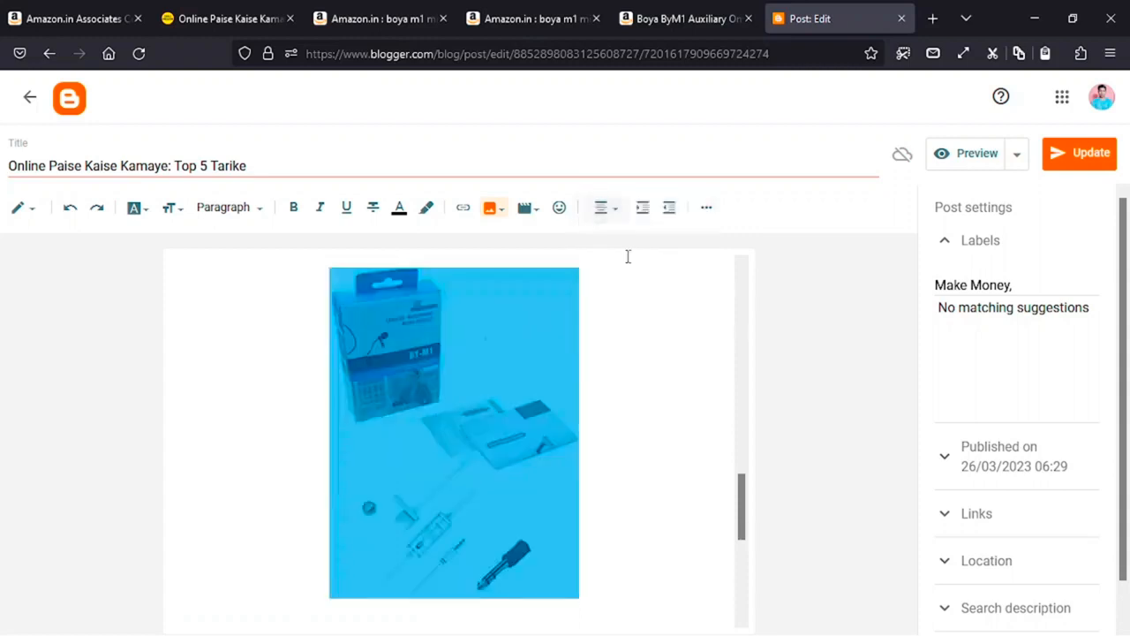
click(259, 351)
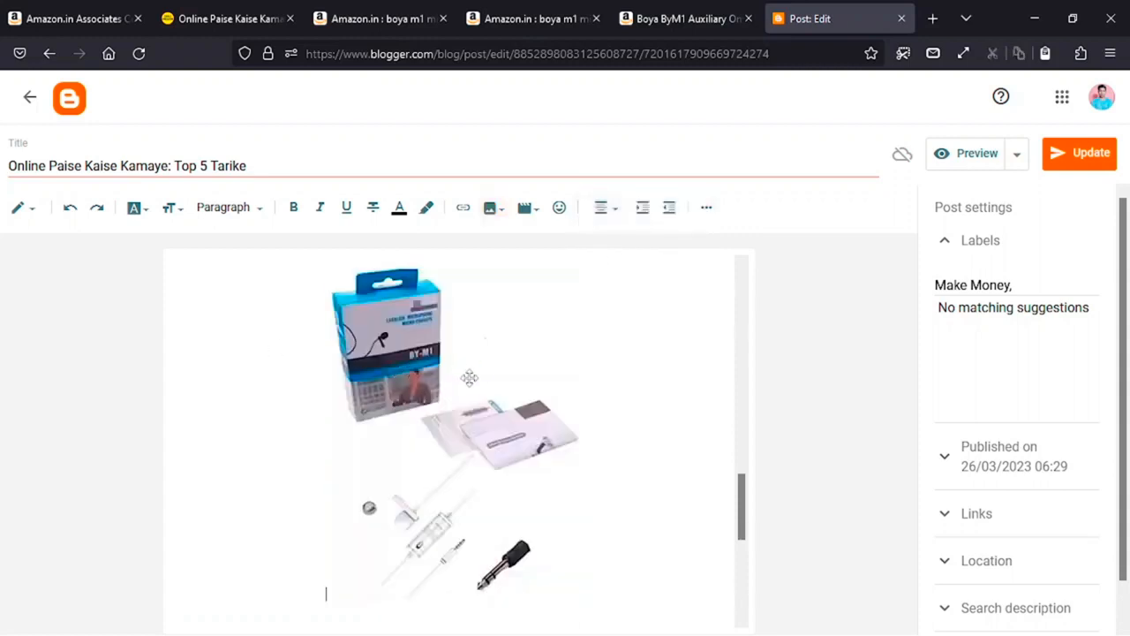
- Go back to the Amazon.in 'boya m1 mic' search results
scroll(447, 373, down, 2)
scroll(447, 373, up, 3)
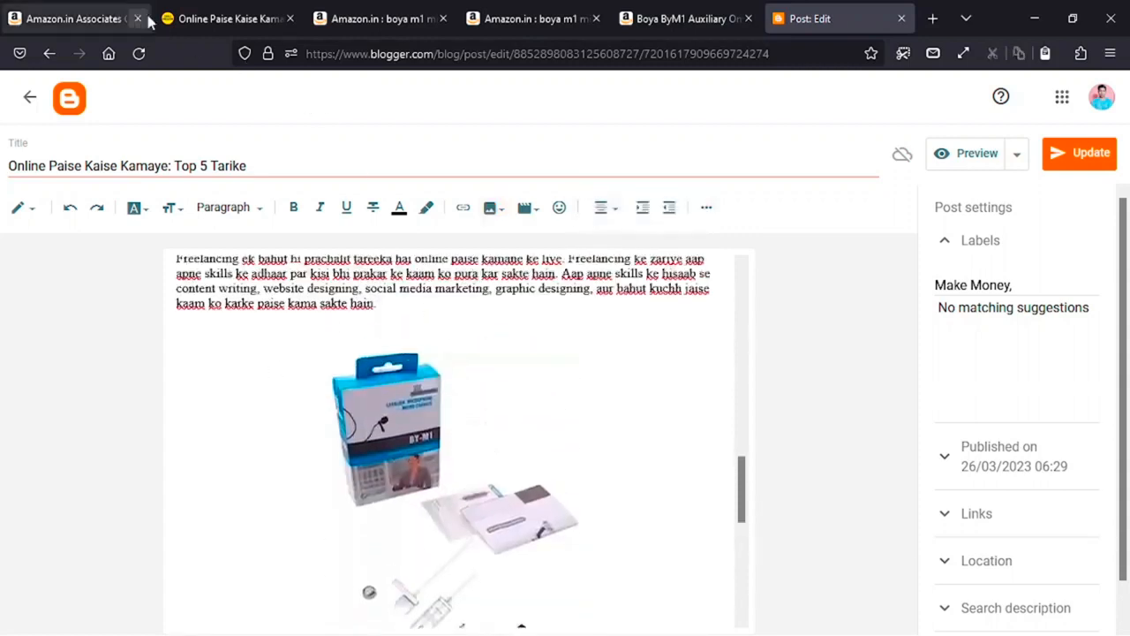
click(514, 14)
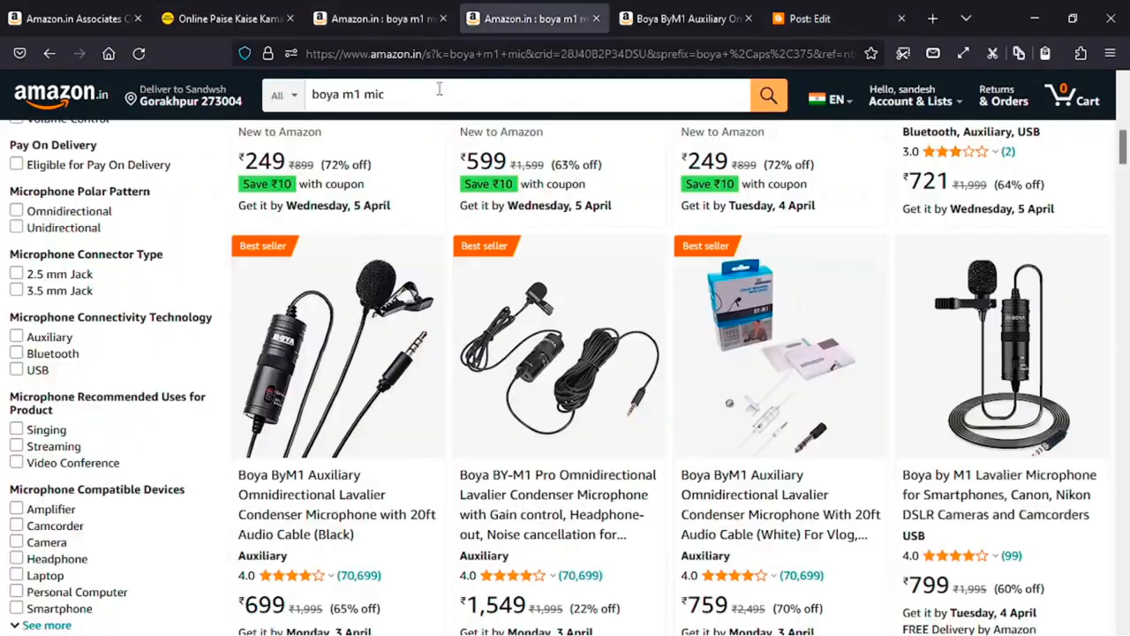
click(292, 360)
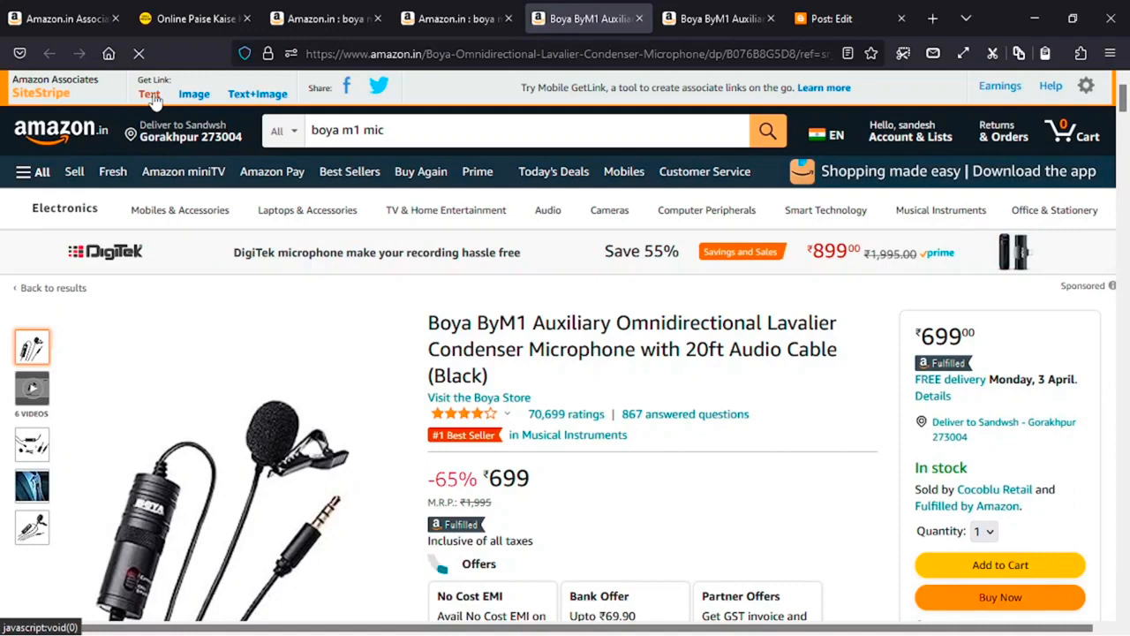
click(149, 94)
key(ctrl+c)
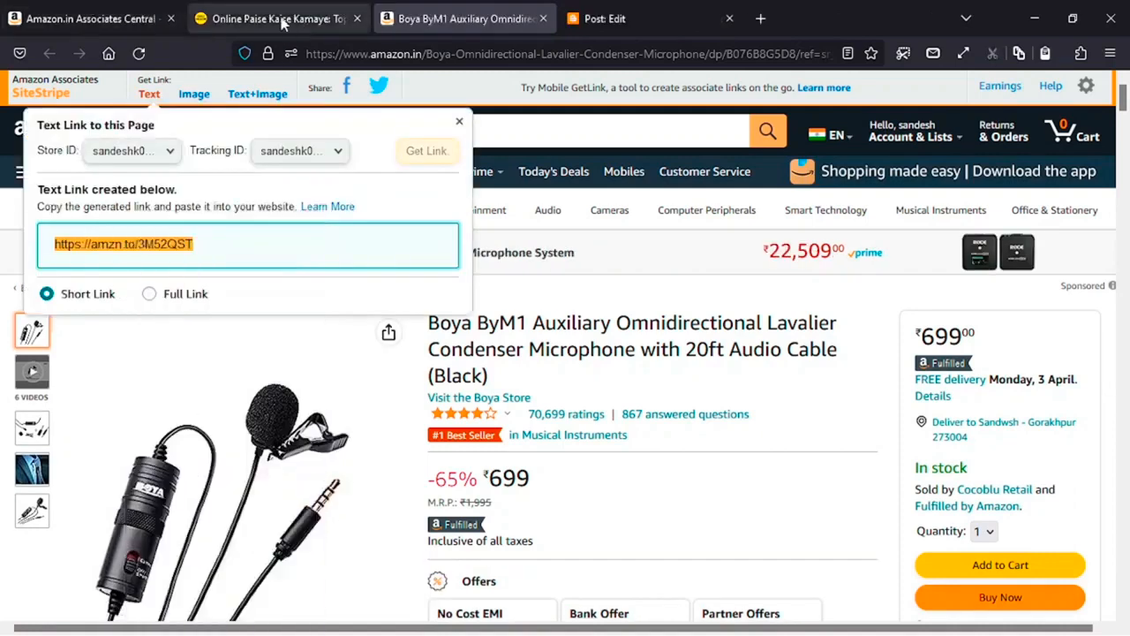
click(671, 18)
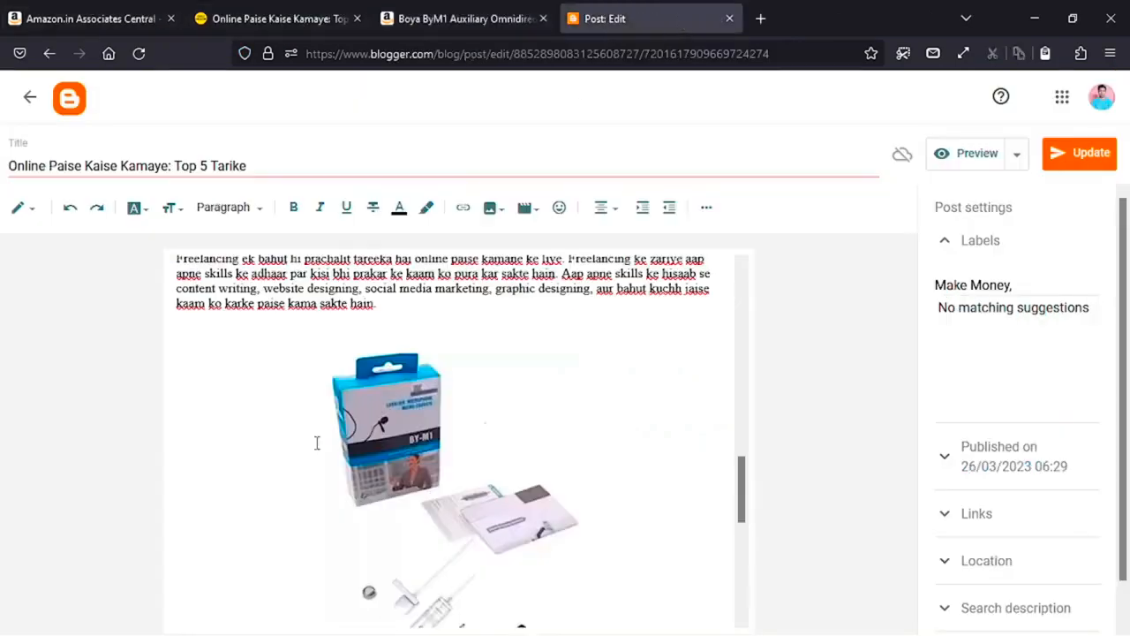
click(391, 424)
right_click(391, 423)
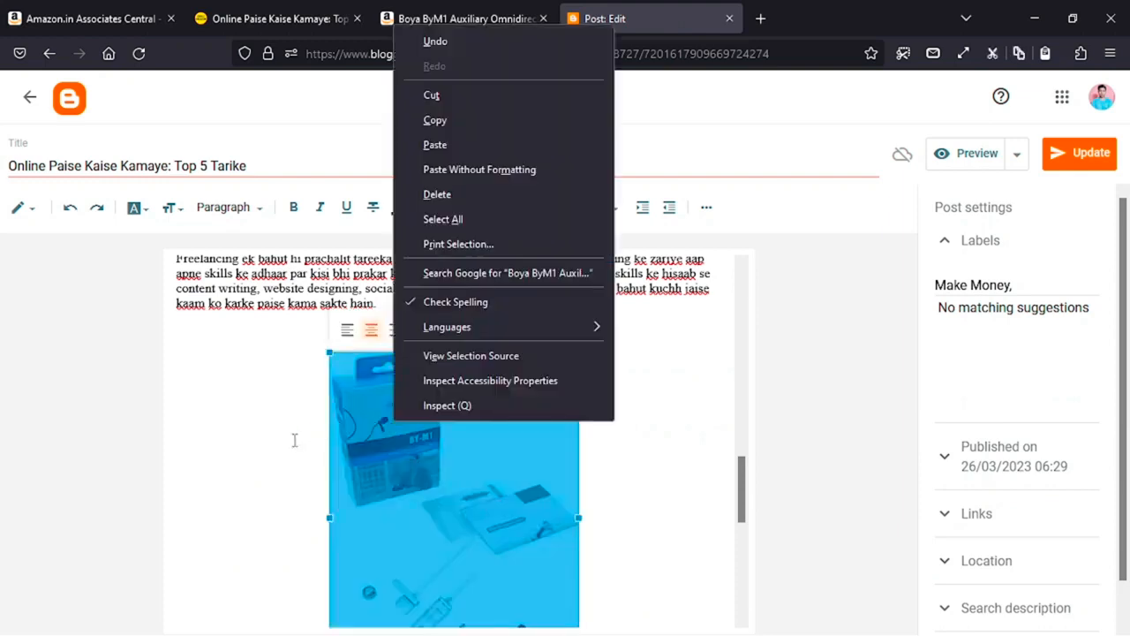
click(253, 441)
click(411, 450)
right_click(416, 443)
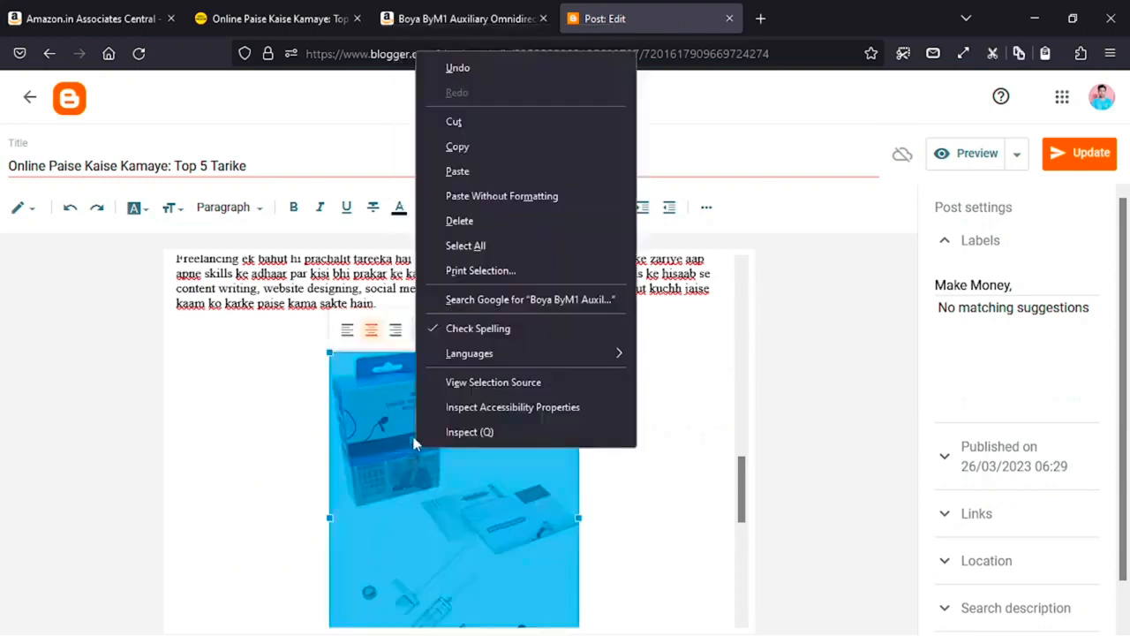
click(376, 411)
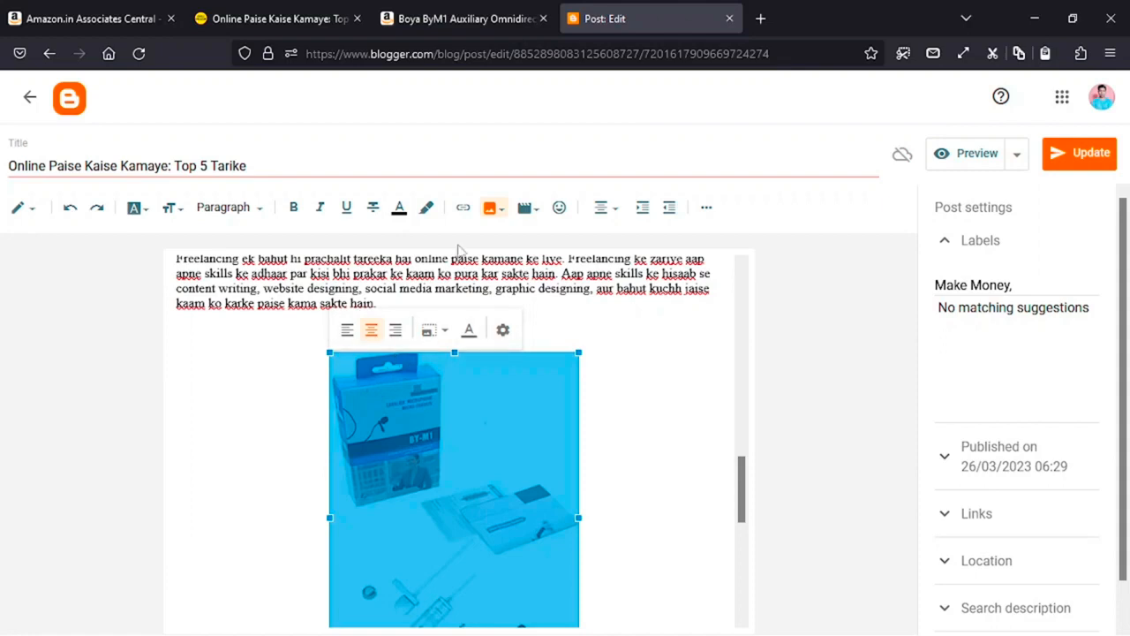
click(464, 210)
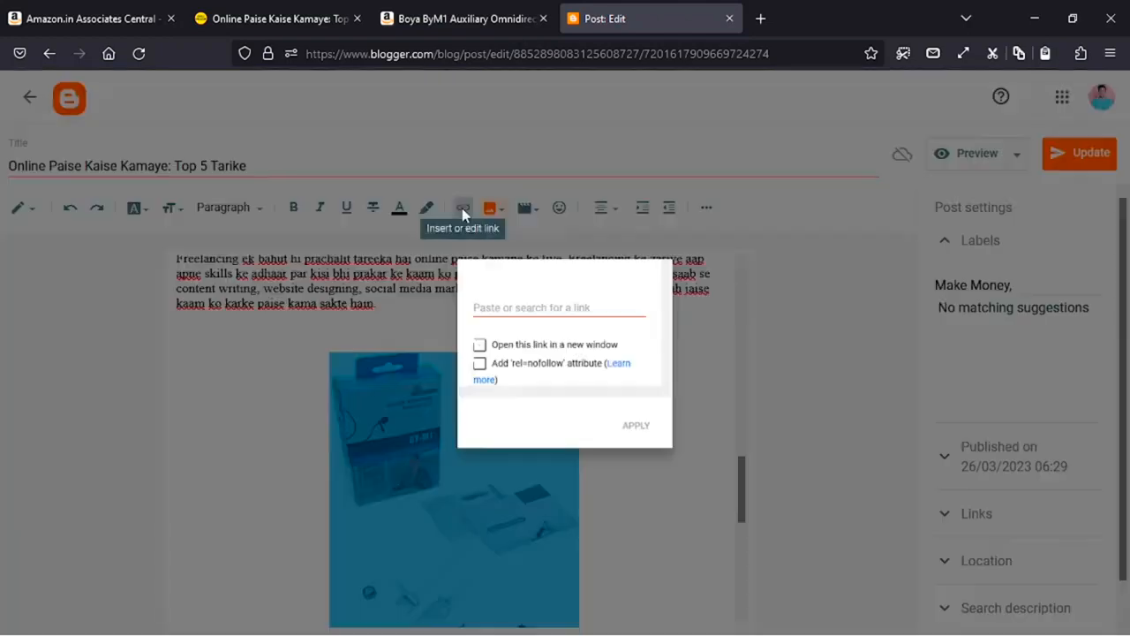
right_click(476, 299)
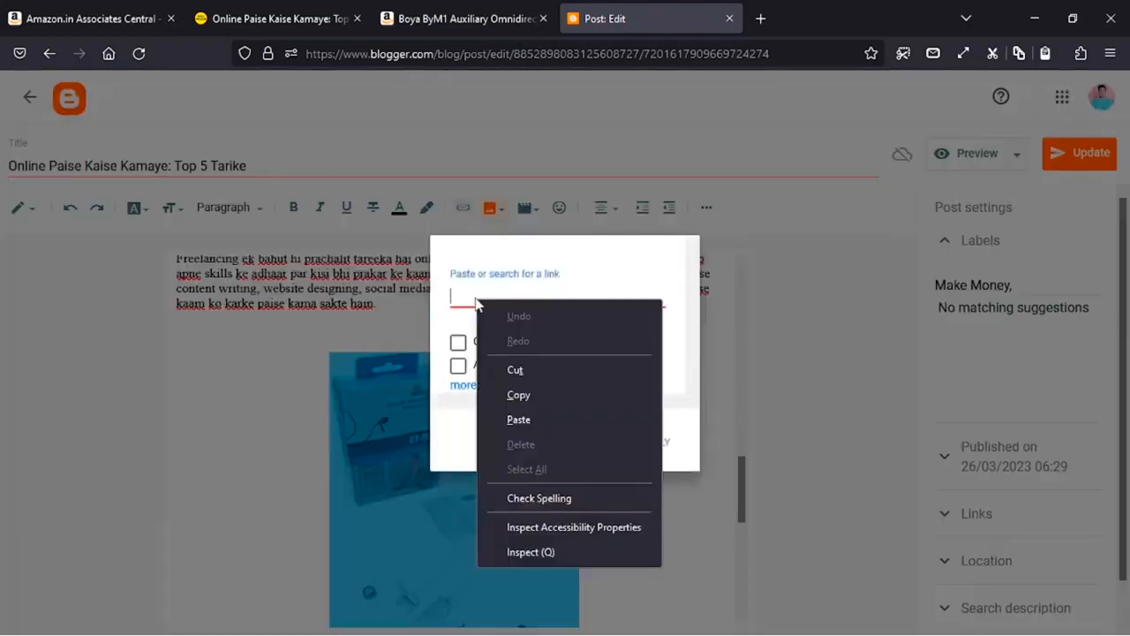
click(518, 419)
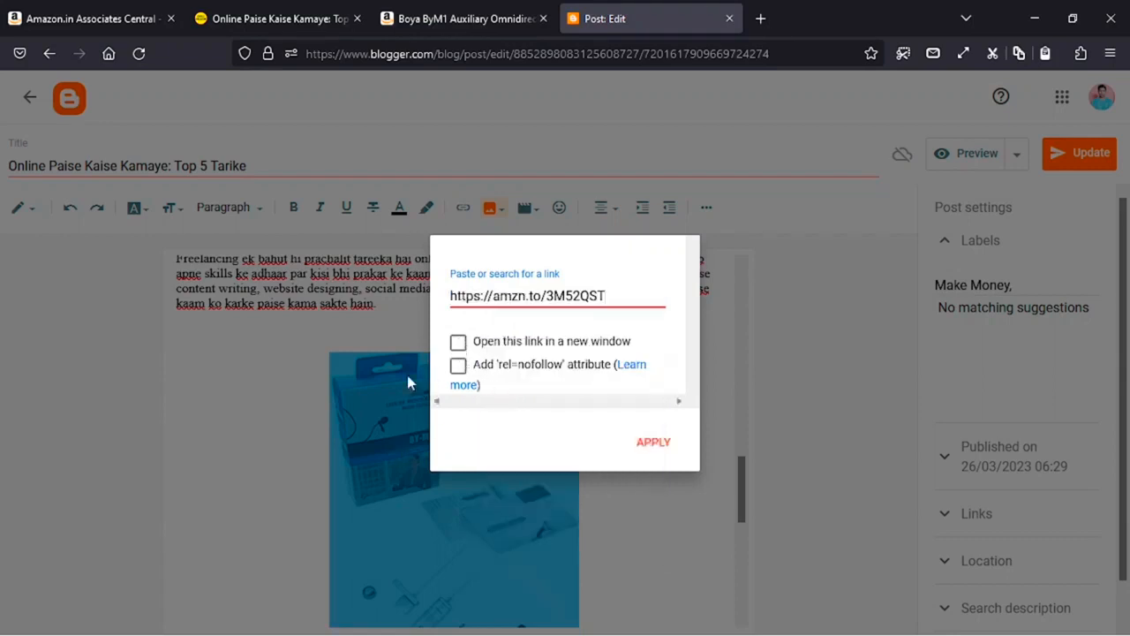
click(457, 342)
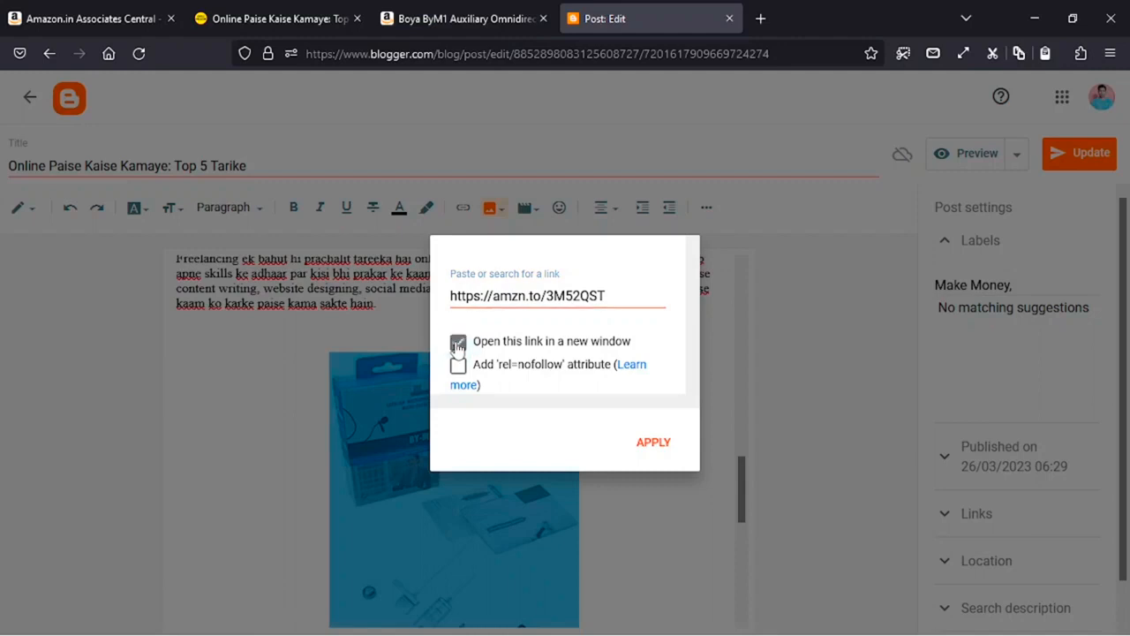
click(654, 444)
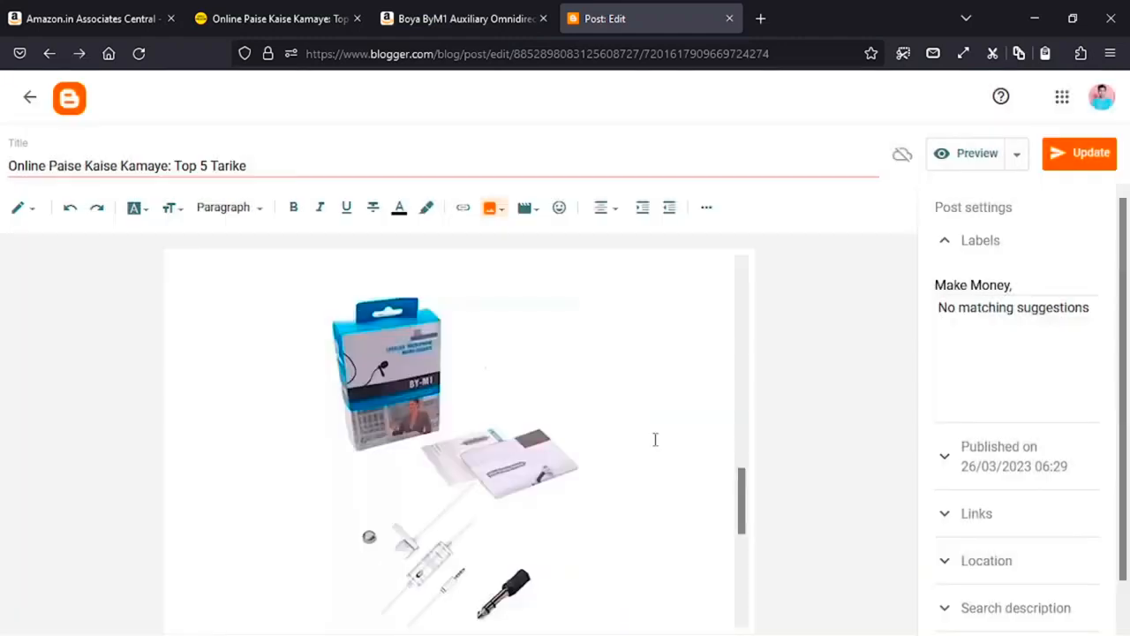
- Update the post and view the live blog post
scroll(601, 439, down, 3)
scroll(904, 331, up, 1)
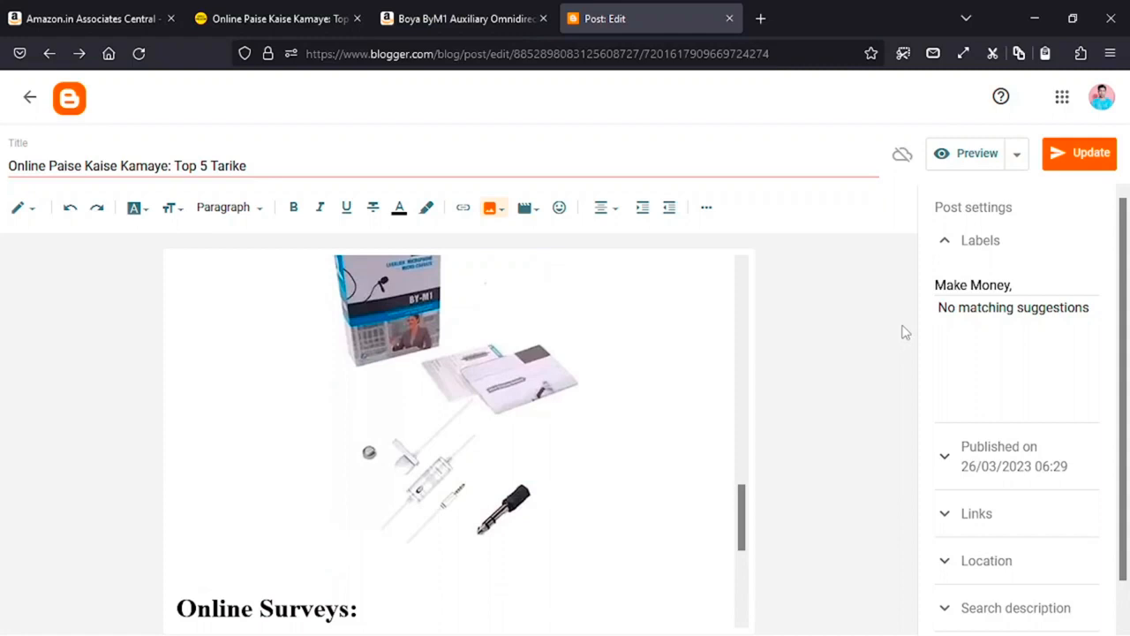
click(1075, 155)
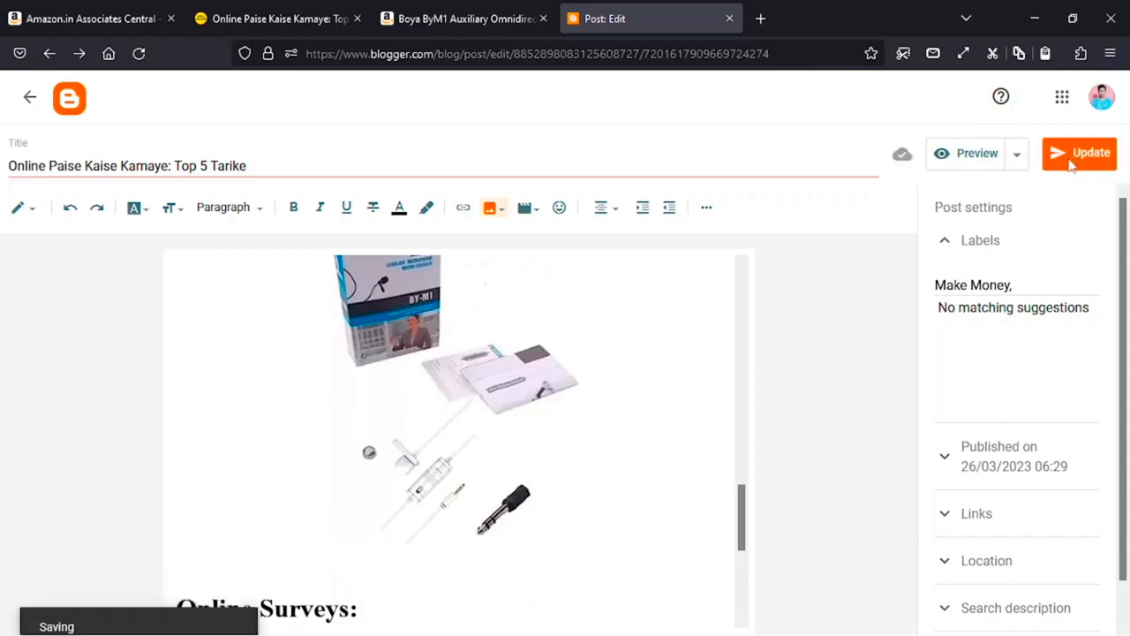
click(279, 13)
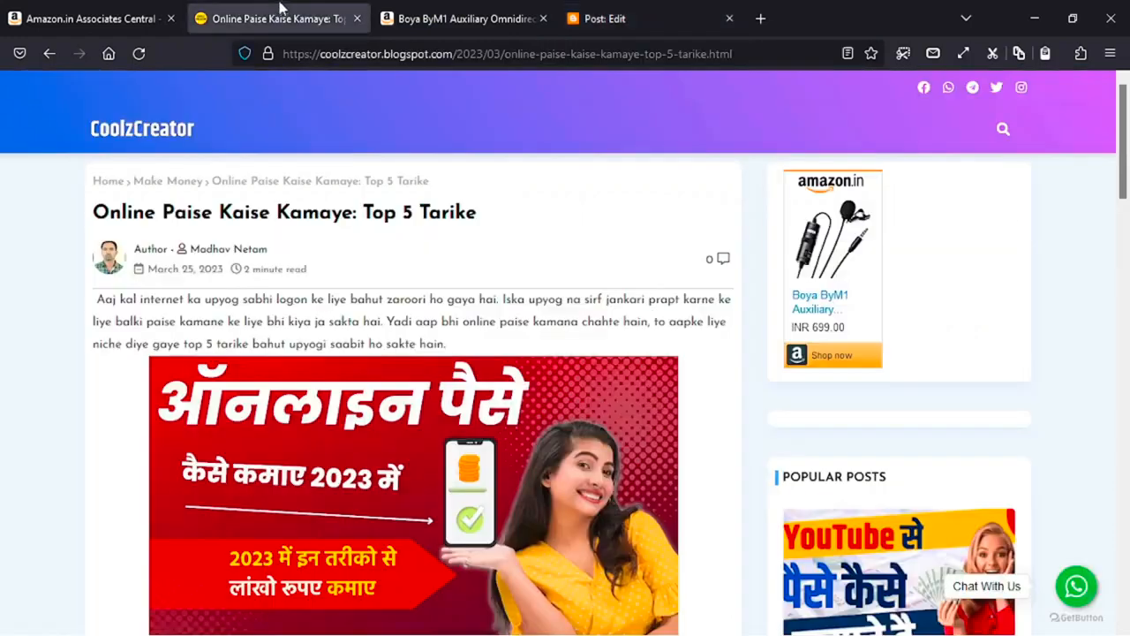
- Reload the live post and confirm the mic image opens the Boya ByM1 Amazon page
click(143, 53)
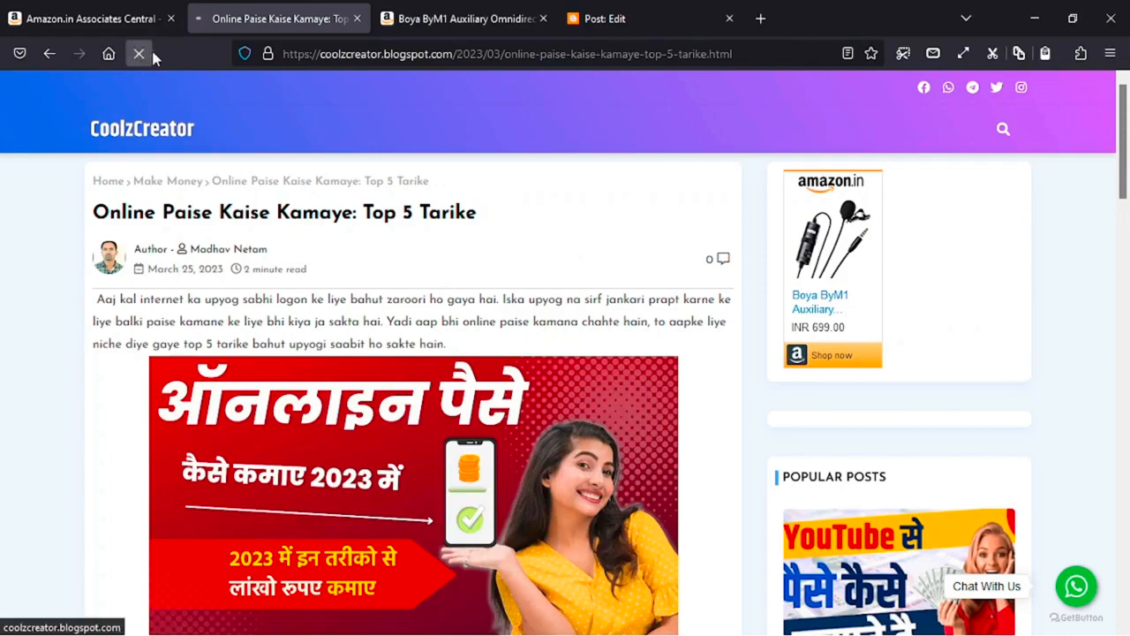
scroll(226, 170, down, 9)
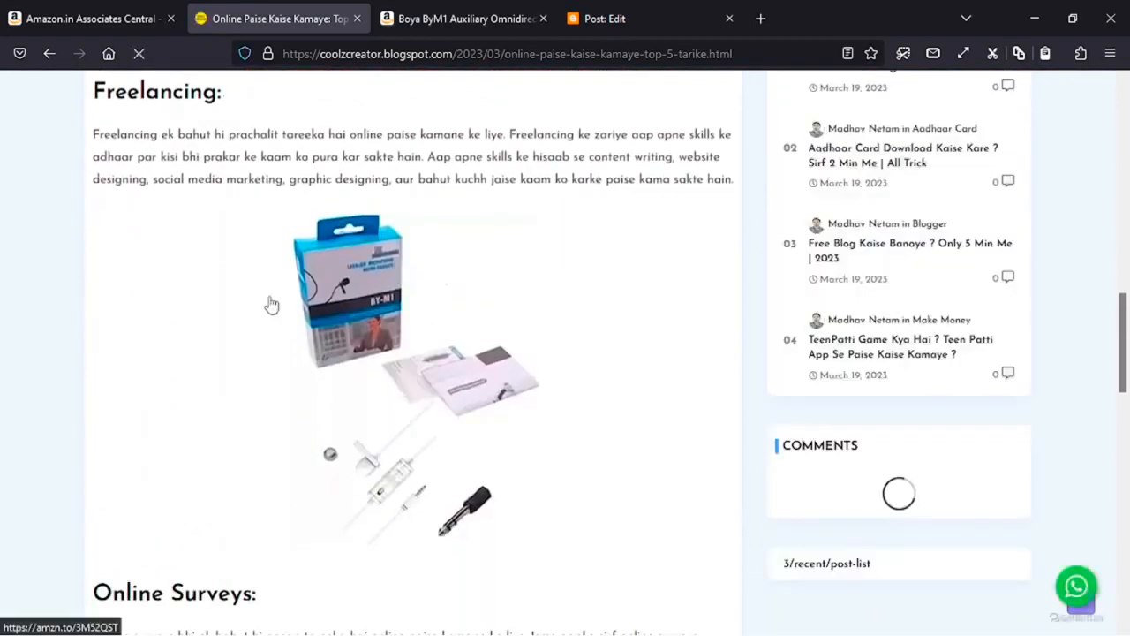
click(362, 289)
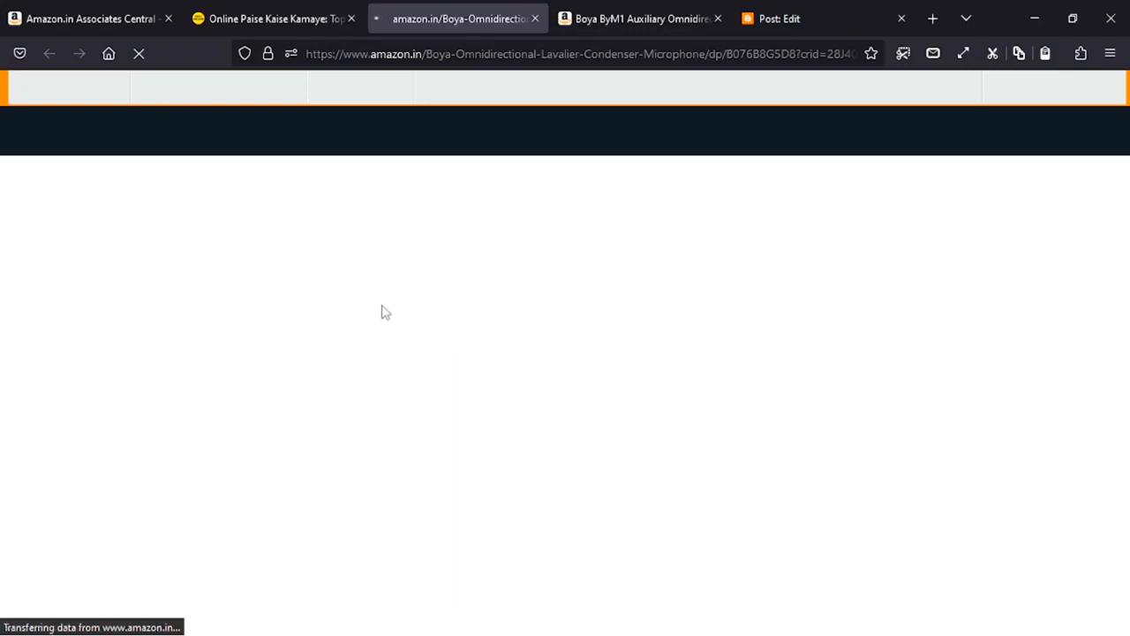
- Return to the Amazon Associates SiteStripe page
scroll(382, 311, down, 3)
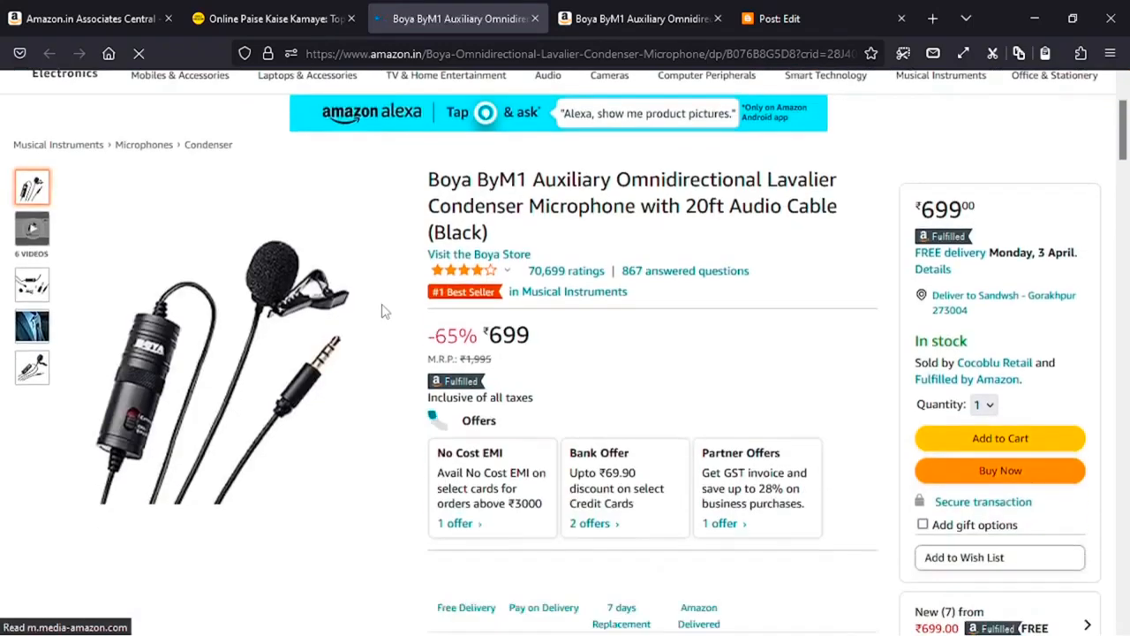
scroll(382, 311, down, 2)
scroll(382, 311, up, 4)
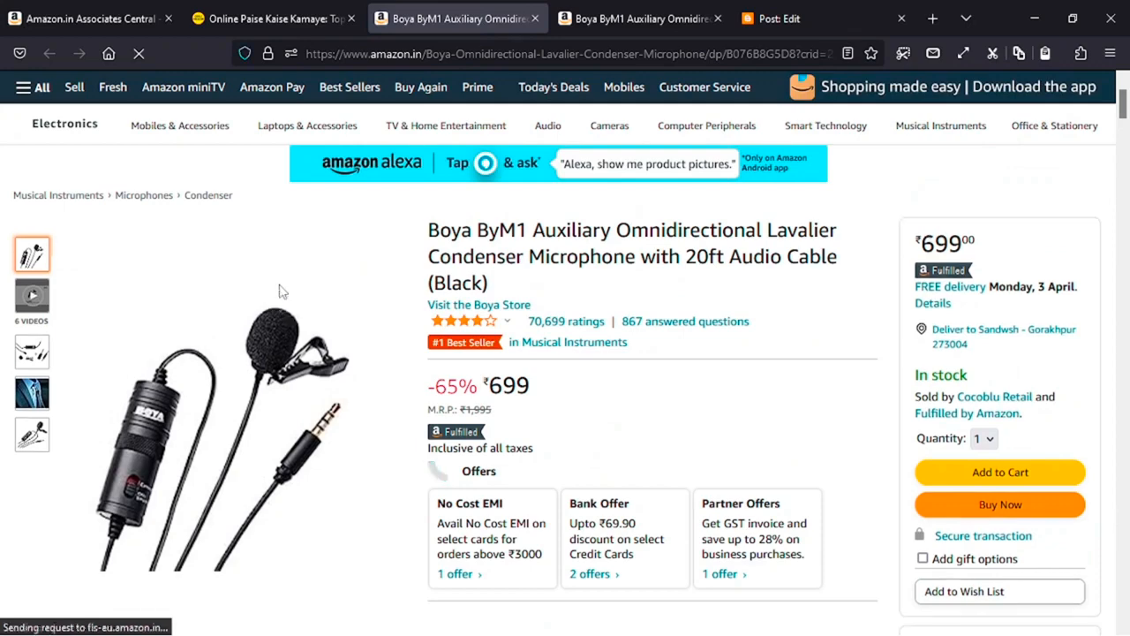
click(103, 9)
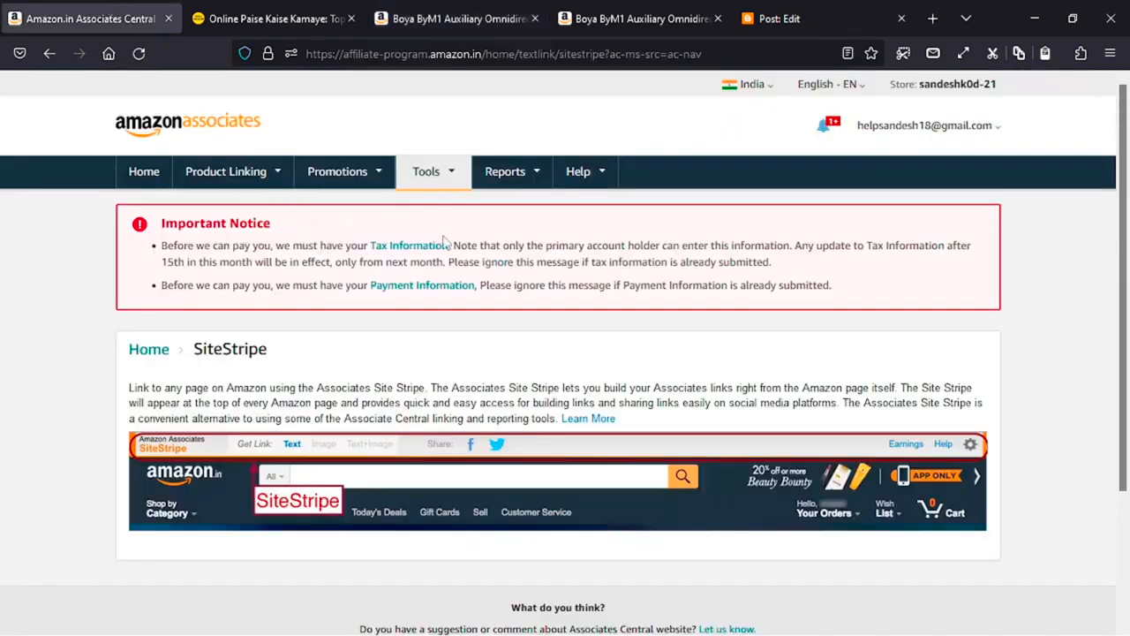